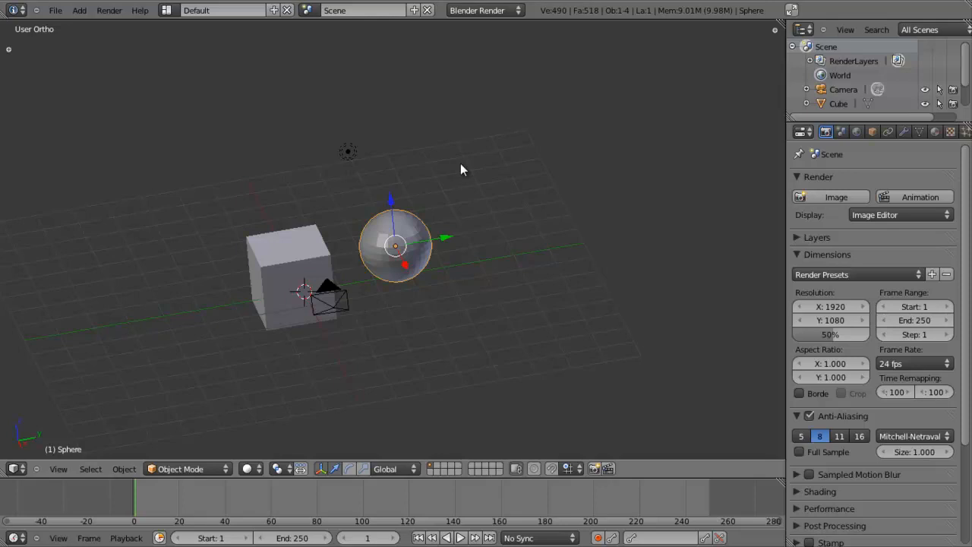
Switch to the camera view and move the camera sideways so both the cube and the sphere fit inside the frame
scroll(818, 290, "down", 6)
scroll(819, 290, "up", 6)
scroll(467, 275, "down", 5)
key("KP_0")
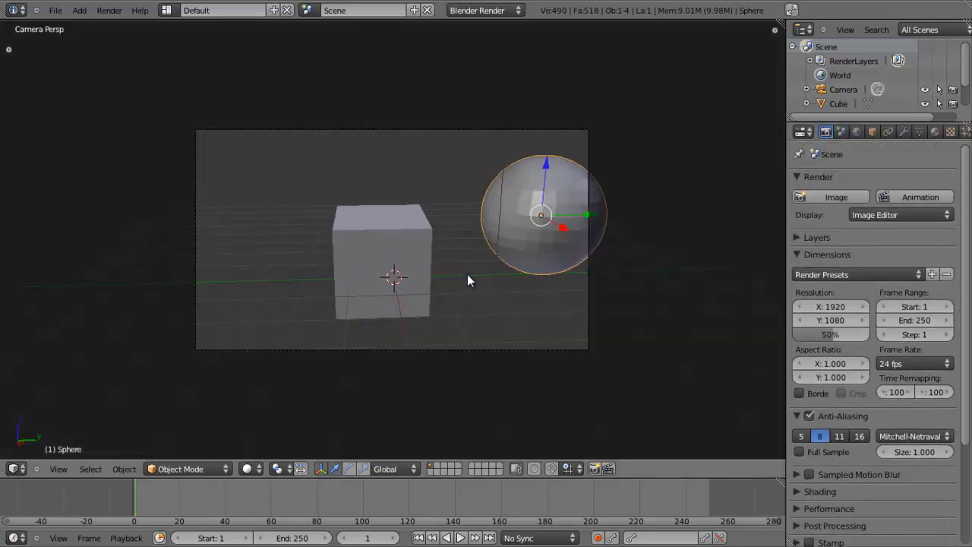
right_click(499, 350)
key("g")
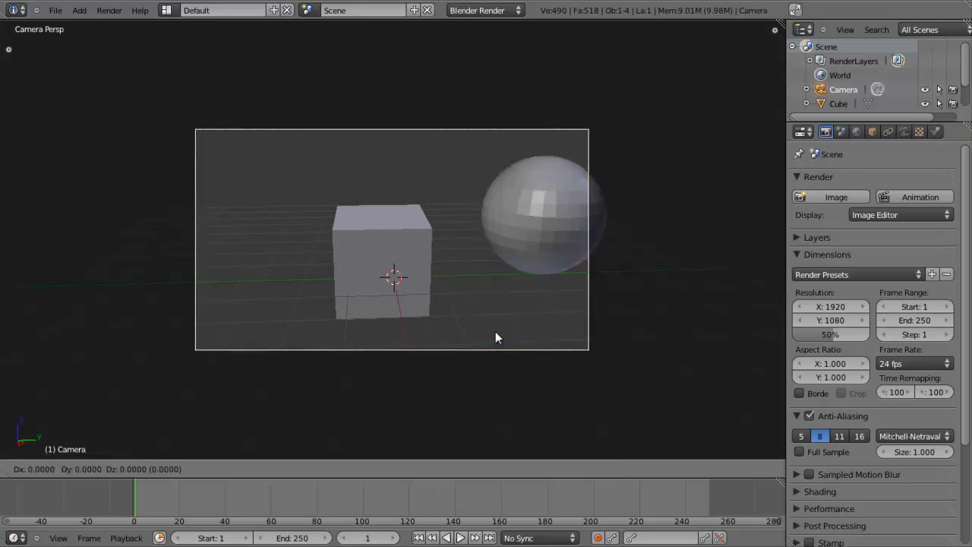
left_click(561, 334)
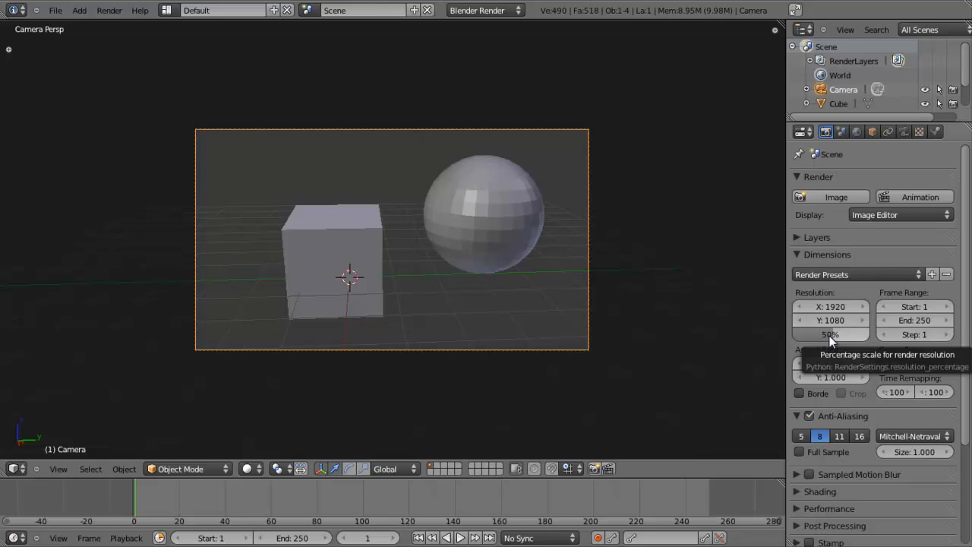
Try render resolution scales of 100% and 75%, and set the scale back to 50%
left_click_drag(830, 336, 886, 334)
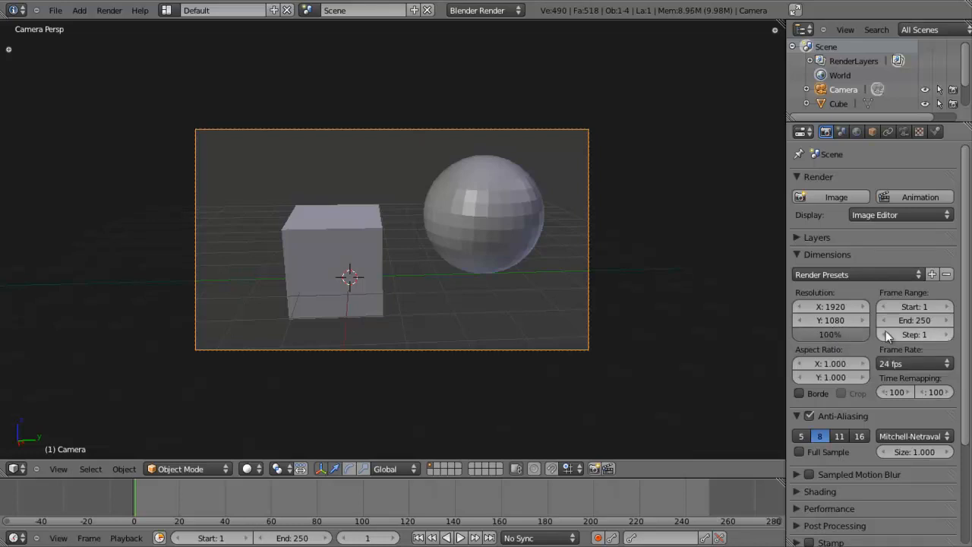
left_click(843, 334)
type("75")
key("Return")
mouse_move(843, 334)
left_mouse_down()
mouse_move(807, 335)
mouse_move(826, 336)
left_mouse_up()
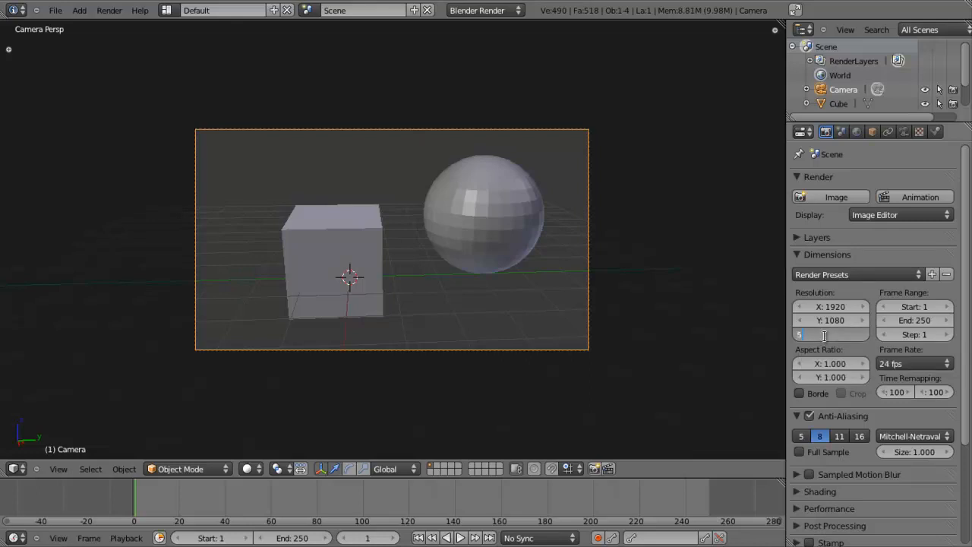
Render the frame at 50% resolution scale, examine the sphere's edge up close, and close the render
key("F12")
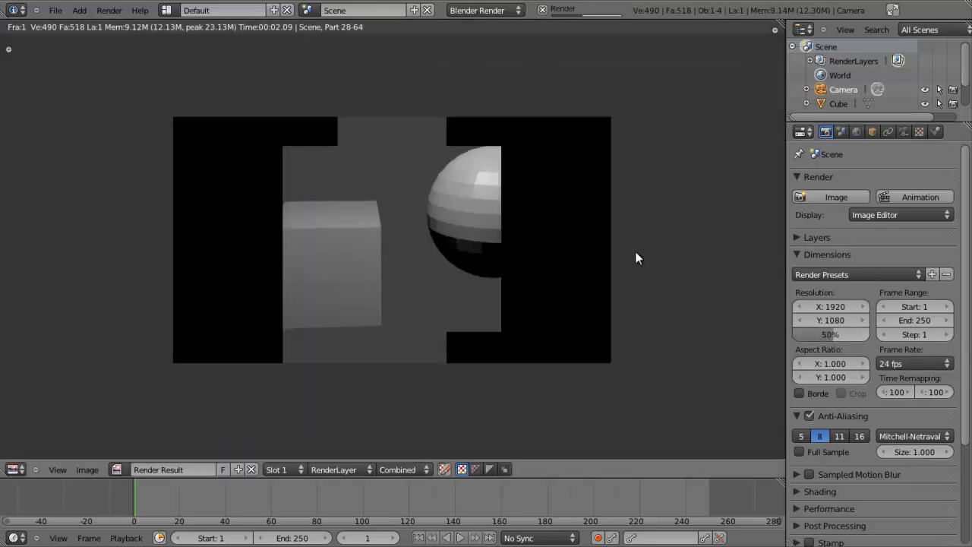
scroll(642, 243, "up", 5)
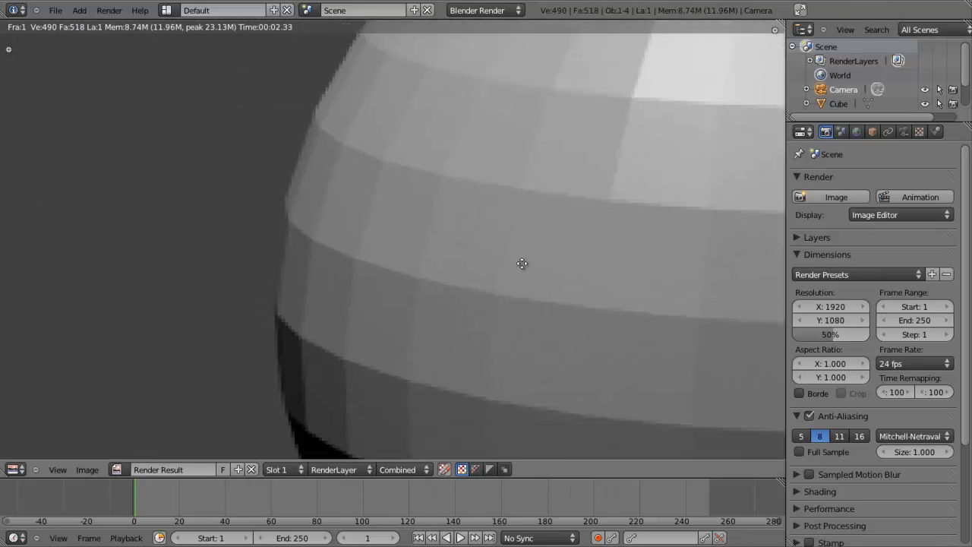
scroll(481, 305, "down", 8)
scroll(504, 303, "up", 3)
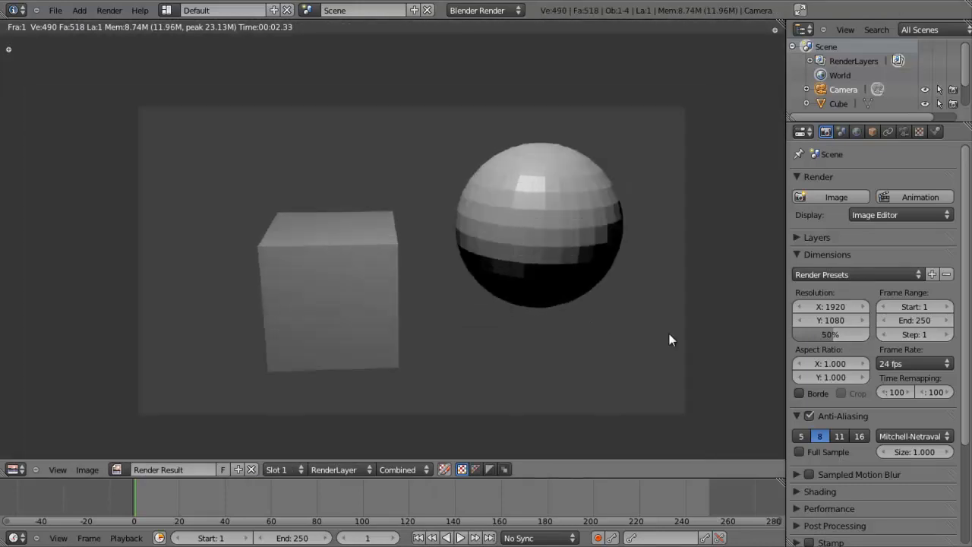
key("Escape")
Set the render resolution scale to 100%, render the frame, and inspect the sphere's edges up close
left_click_drag(796, 332, 871, 335)
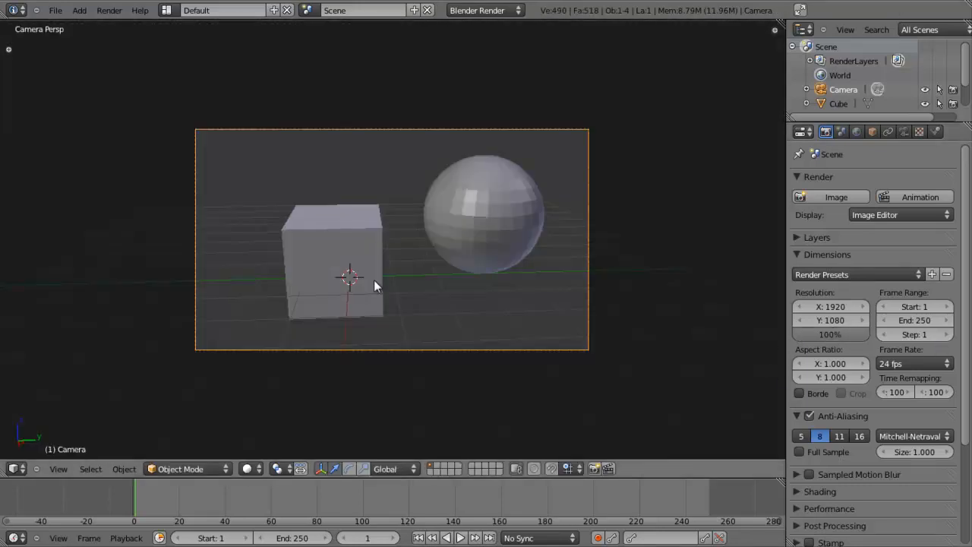
key("F12")
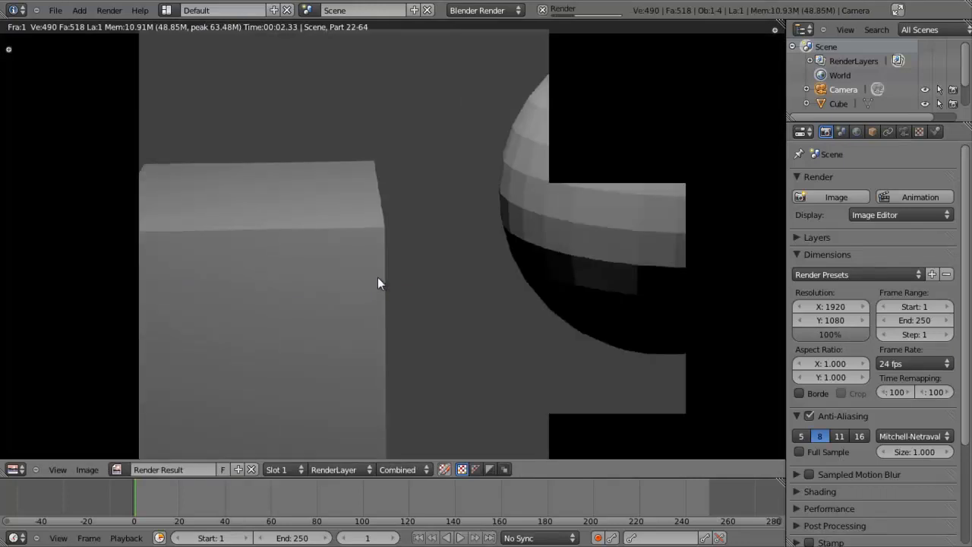
scroll(377, 278, "up", 2)
middle_click_drag(482, 270, 209, 308)
scroll(303, 274, "up", 2)
middle_click_drag(458, 218, 192, 465)
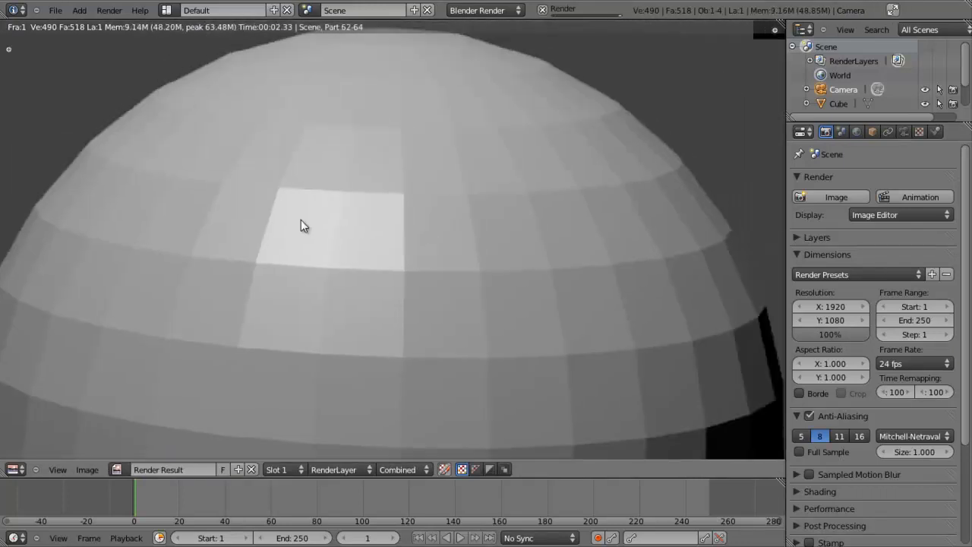
scroll(285, 248, "down", 6)
middle_click_drag(322, 244, 573, 119)
scroll(573, 119, "down", 2)
middle_click_drag(496, 170, 484, 178)
key("Escape")
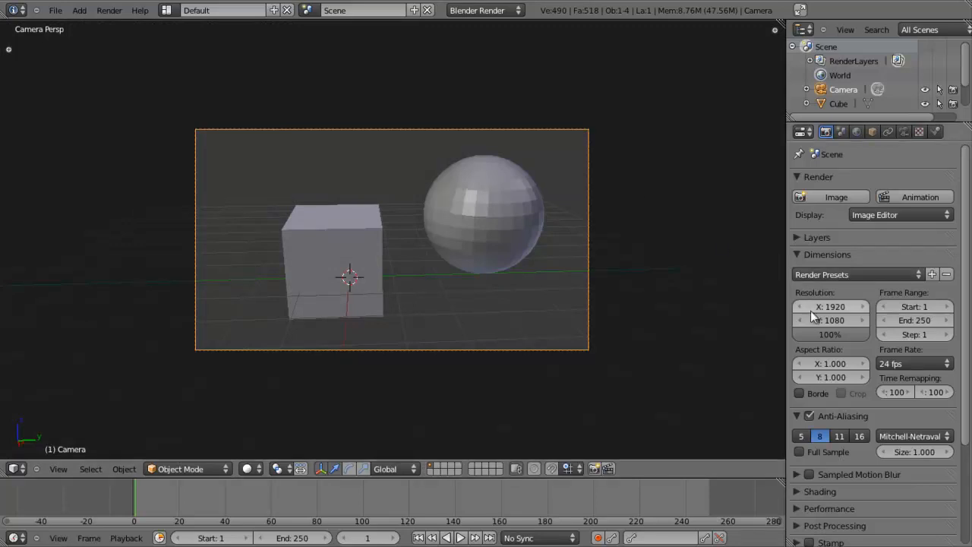
Set the render resolution scale to 50%
left_click(833, 330)
type("50")
key("Return")
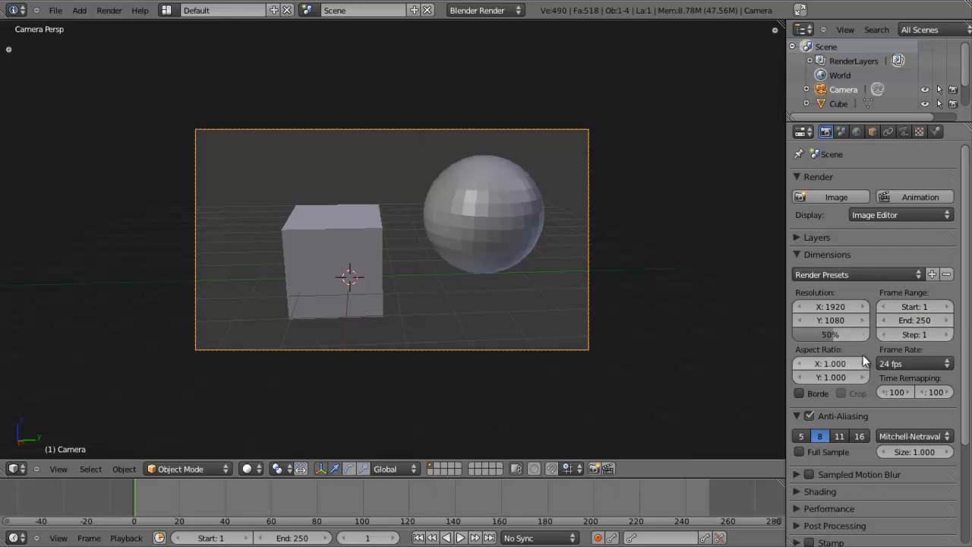
Review the frame rate, Shading and Output sections of the render settings
left_click(897, 364)
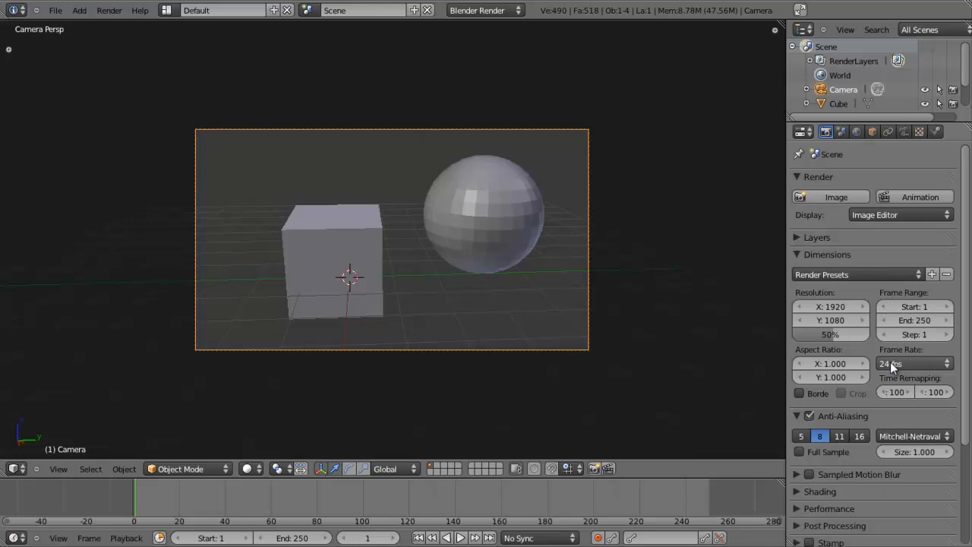
scroll(871, 368, "down", 5)
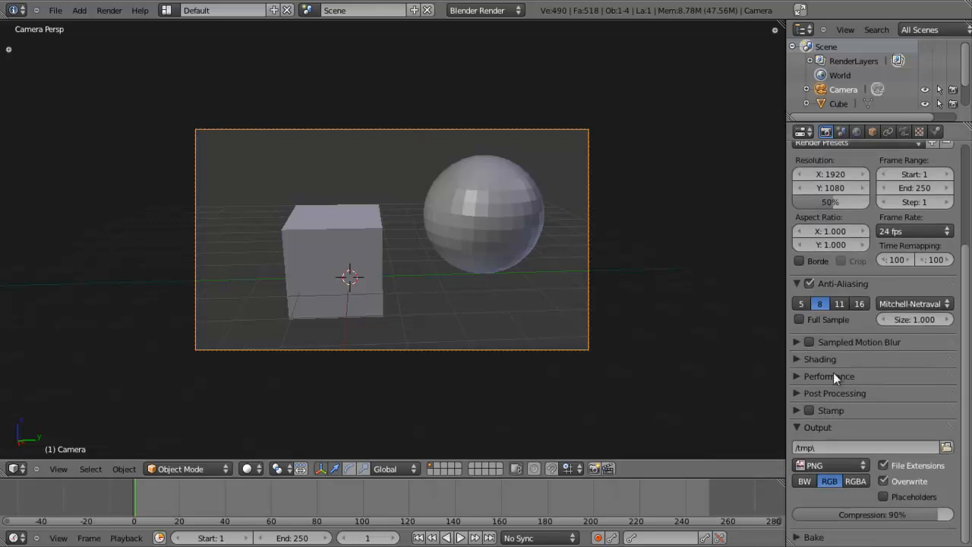
left_click(798, 360)
left_click(798, 360)
scroll(844, 456, "up", 5)
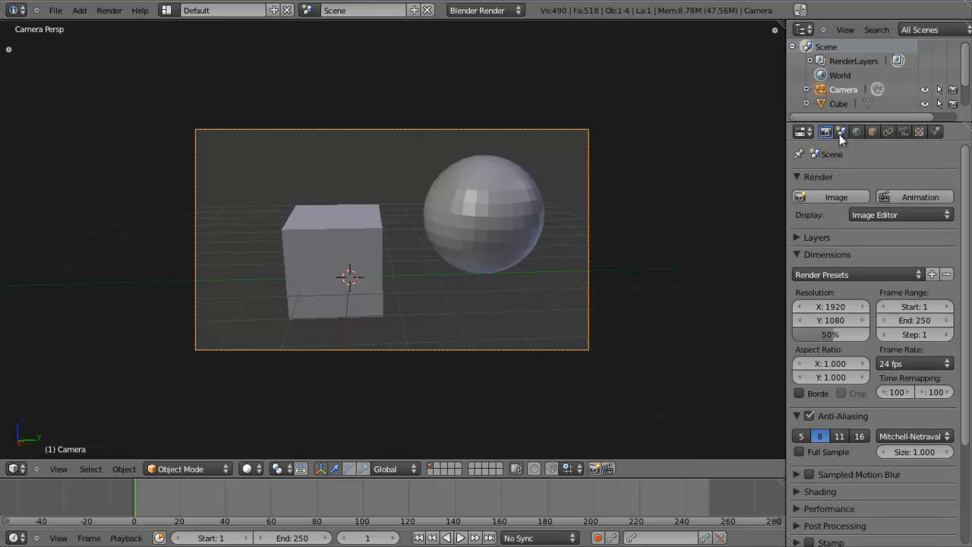
scroll(839, 263, "down", 3)
scroll(838, 261, "down", 2)
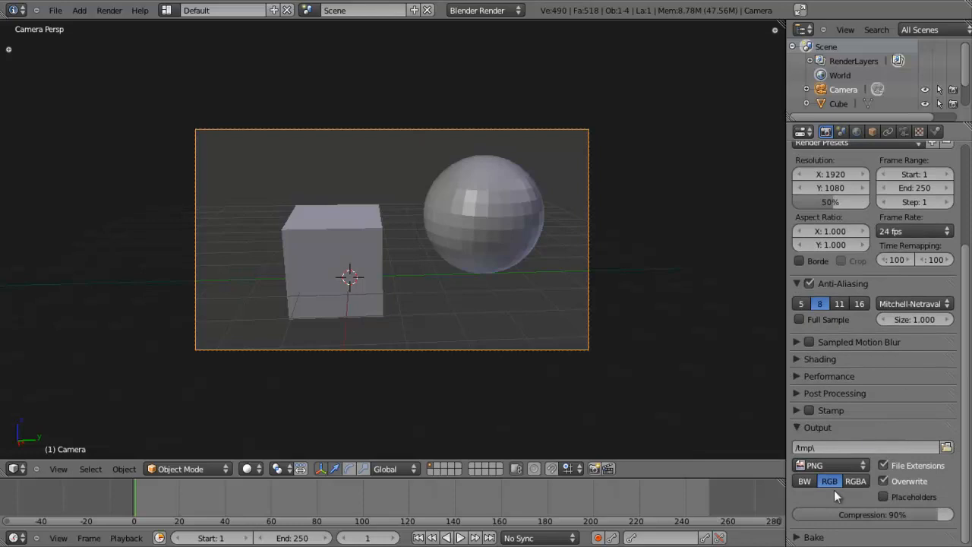
scroll(898, 250, "up", 5)
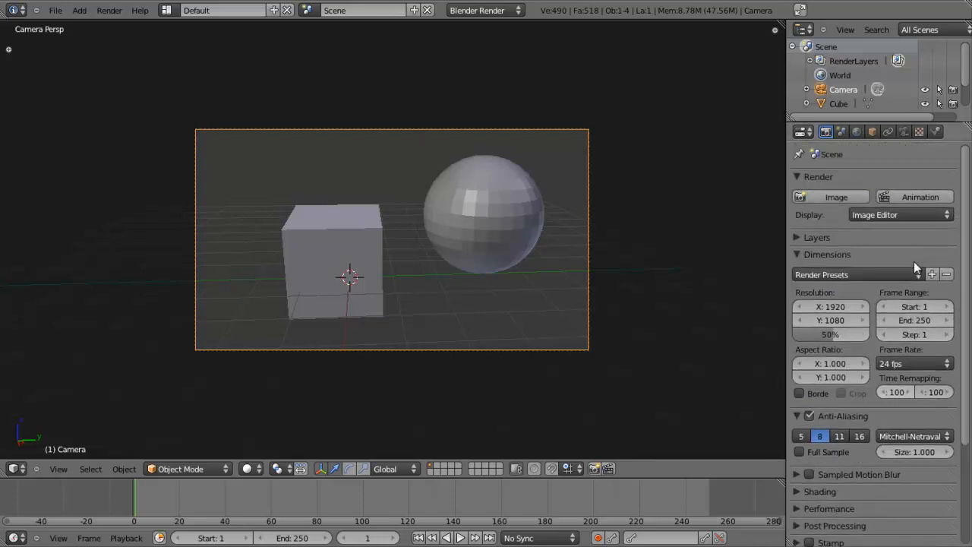
Review the render layer's include and pass options, and collapse the Layers section again
left_click(804, 239)
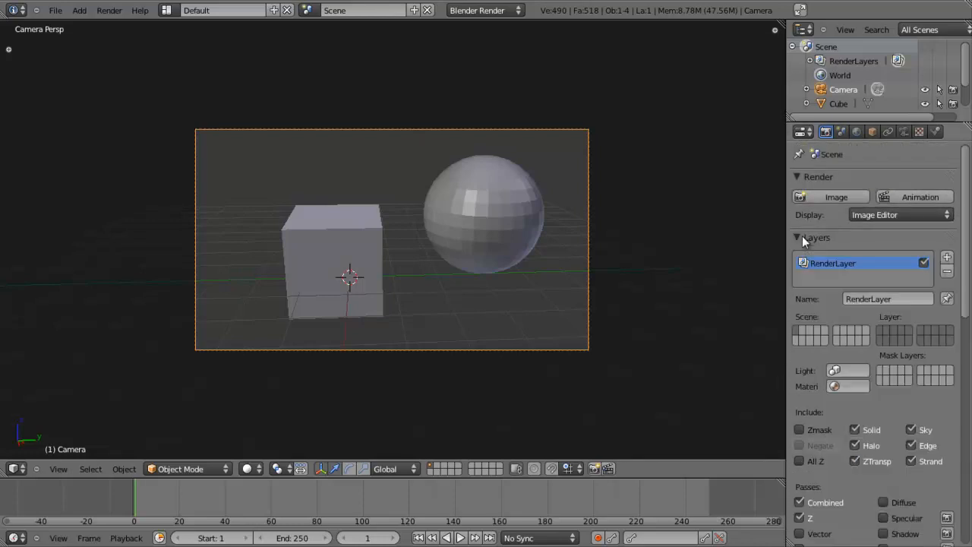
scroll(834, 293, "down", 6)
scroll(835, 293, "up", 6)
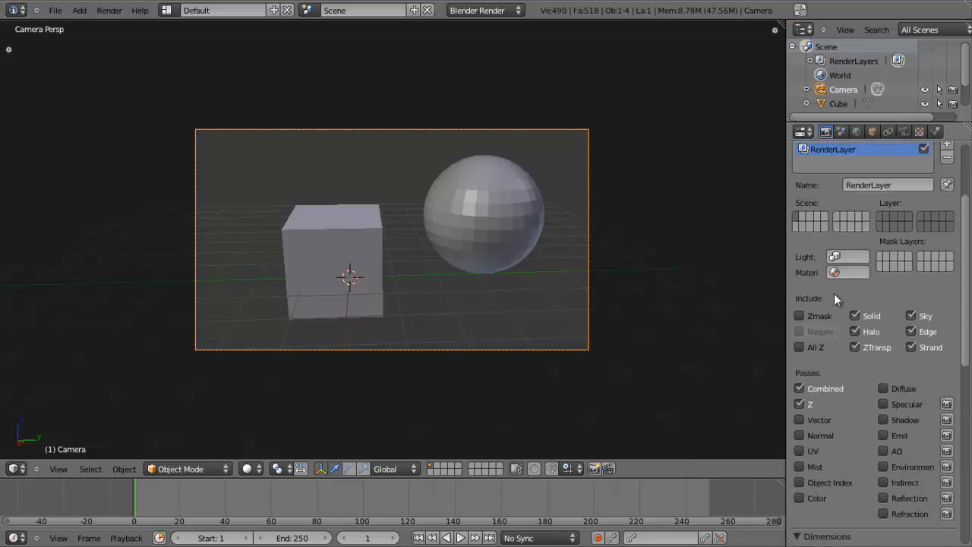
left_click(801, 239)
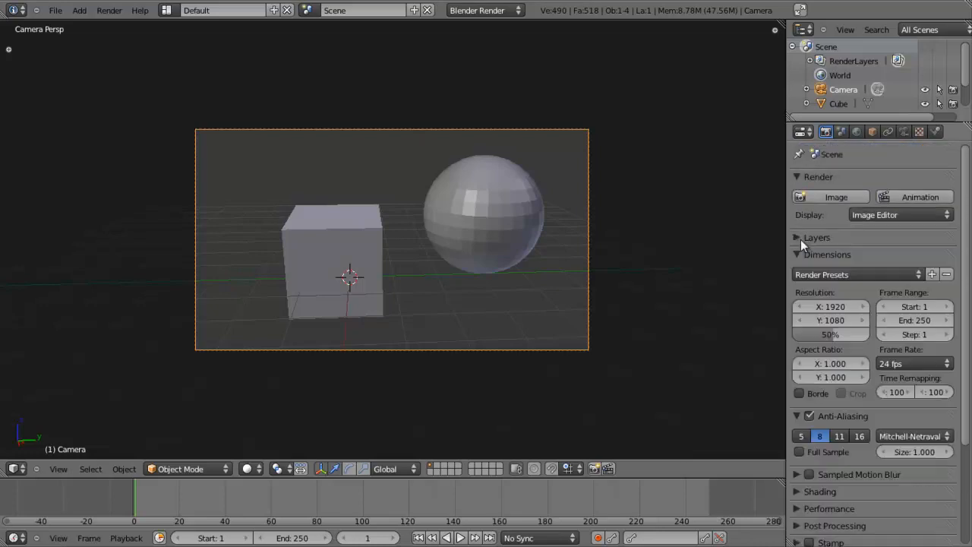
Look through the scene settings, including units, keying sets, gravity, Simplify and SMD Export
left_click(841, 132)
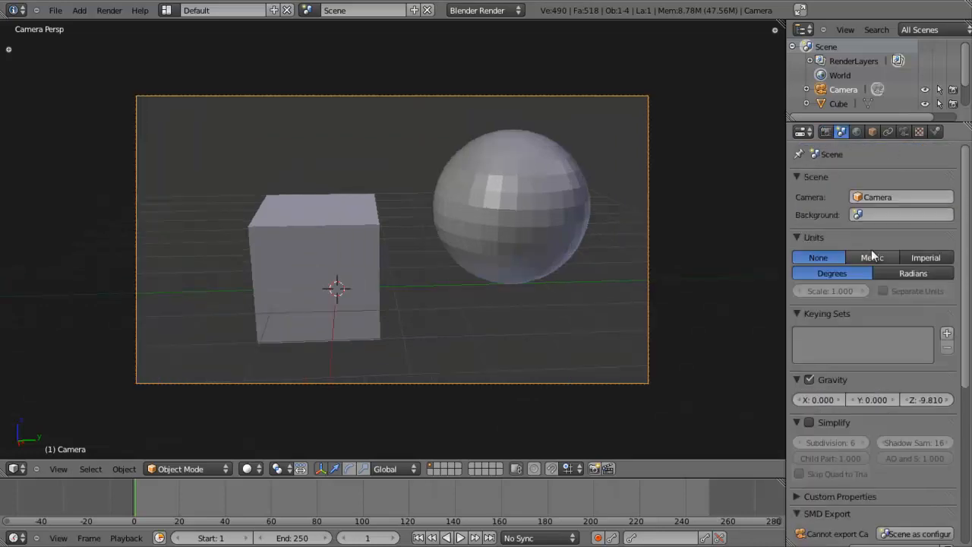
scroll(872, 250, "down", 5)
scroll(871, 250, "up", 5)
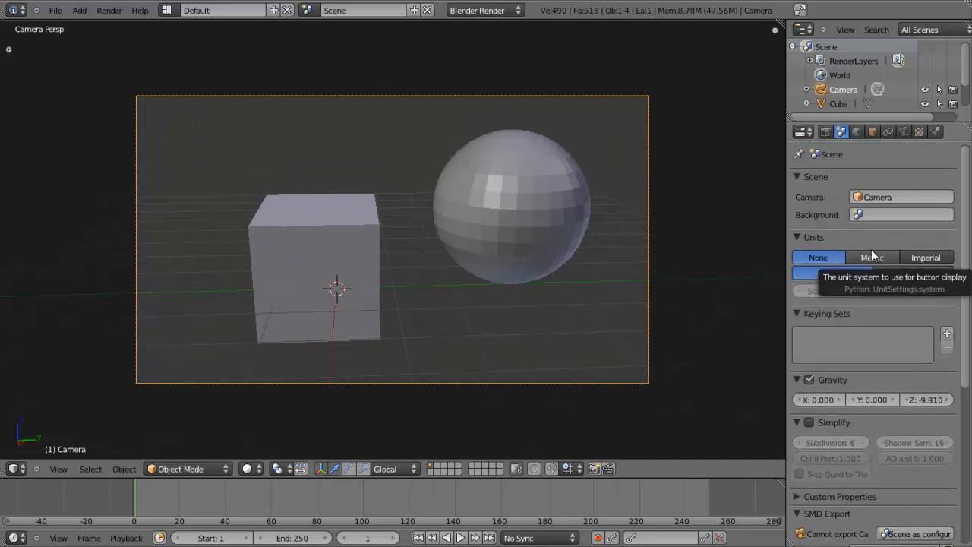
scroll(843, 185, "down", 8)
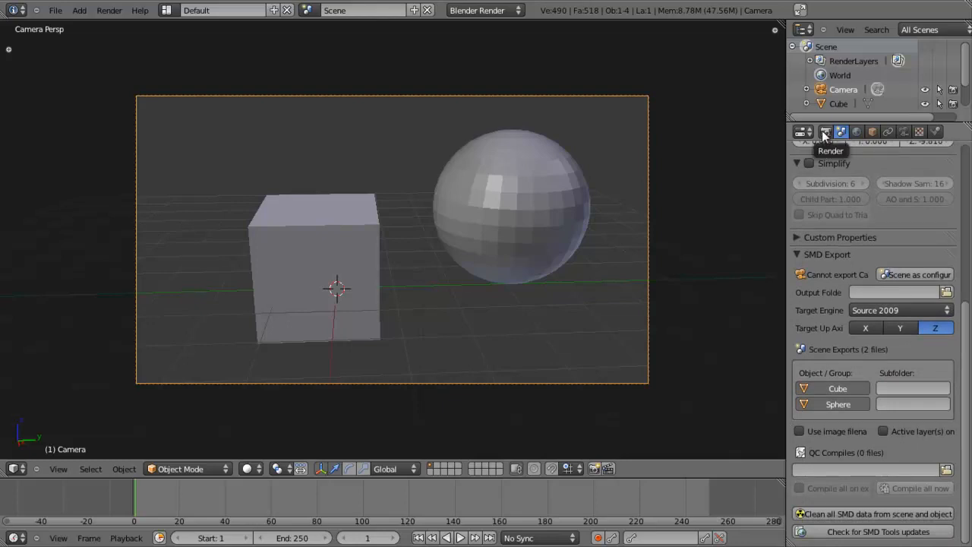
scroll(919, 346, "up", 8)
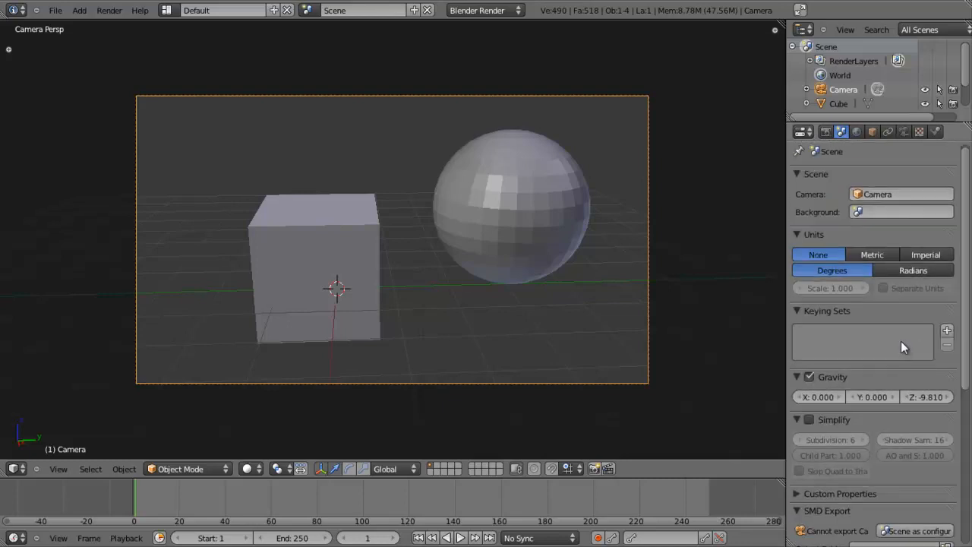
scroll(858, 202, "down", 6)
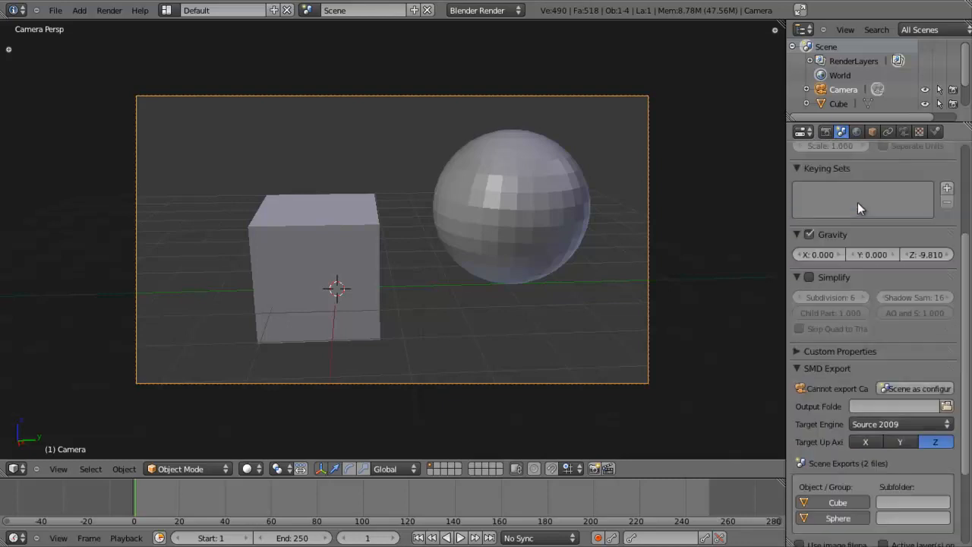
scroll(858, 202, "up", 6)
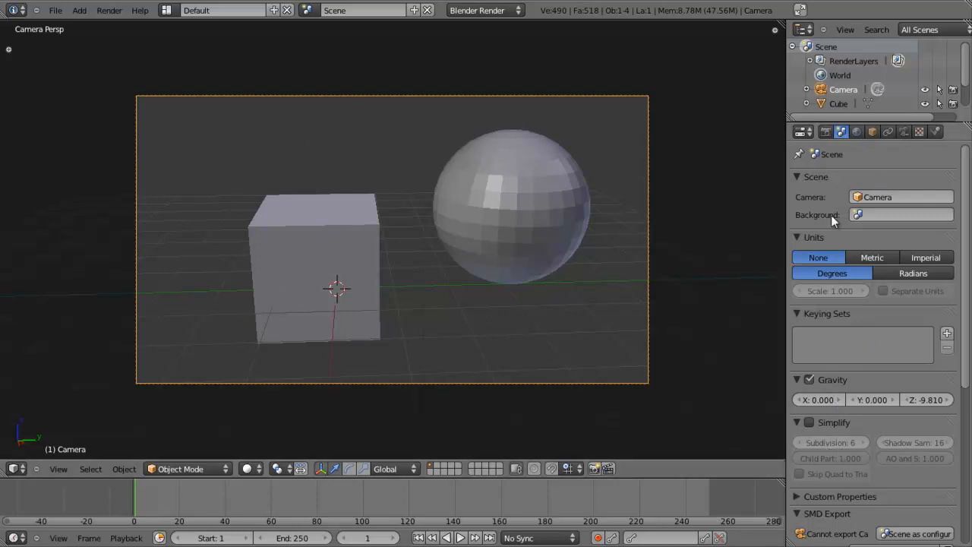
Show the world settings and render the frame to check the current background color
left_click(862, 133)
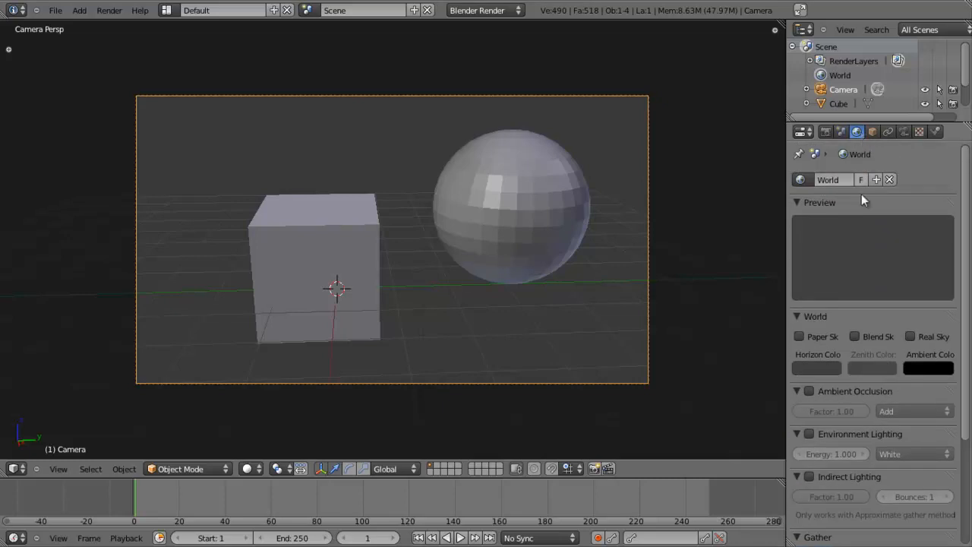
scroll(866, 202, "down", 3)
scroll(827, 228, "up", 3)
key("F12")
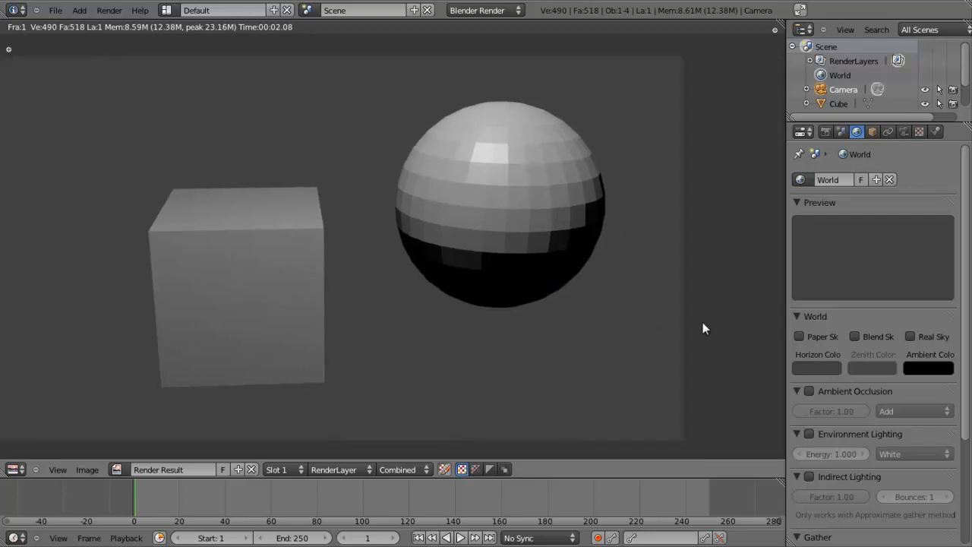
key("Escape")
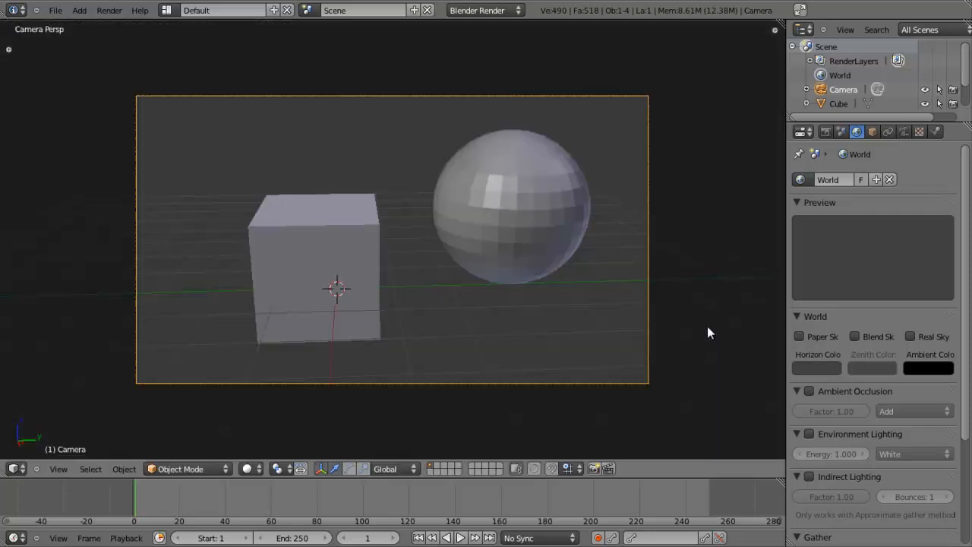
Set the world's horizon color to a bright saturated blue and render the frame to check the background
left_click(826, 369)
left_click(775, 240)
mouse_move(774, 235)
left_mouse_down()
mouse_move(792, 204)
mouse_move(772, 223)
mouse_move(831, 189)
left_mouse_up()
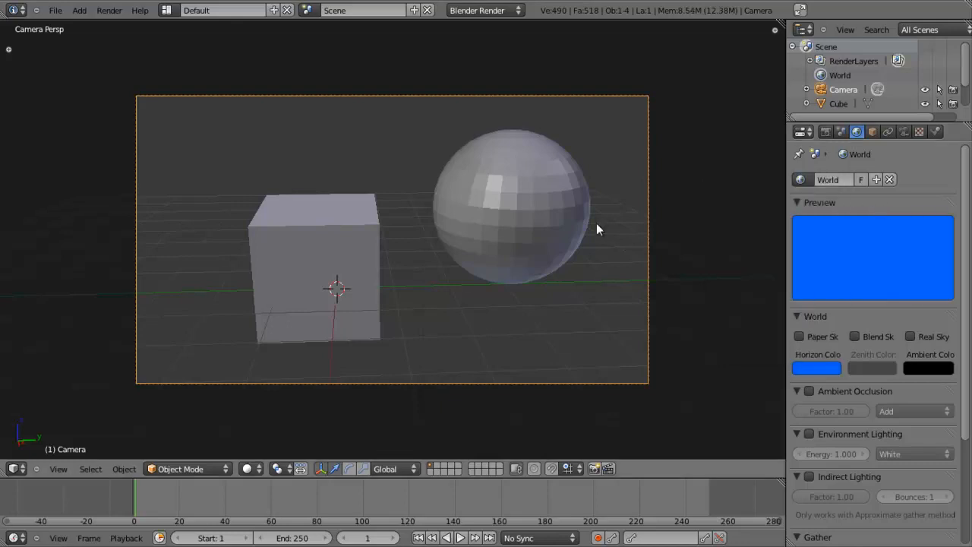
key("F12")
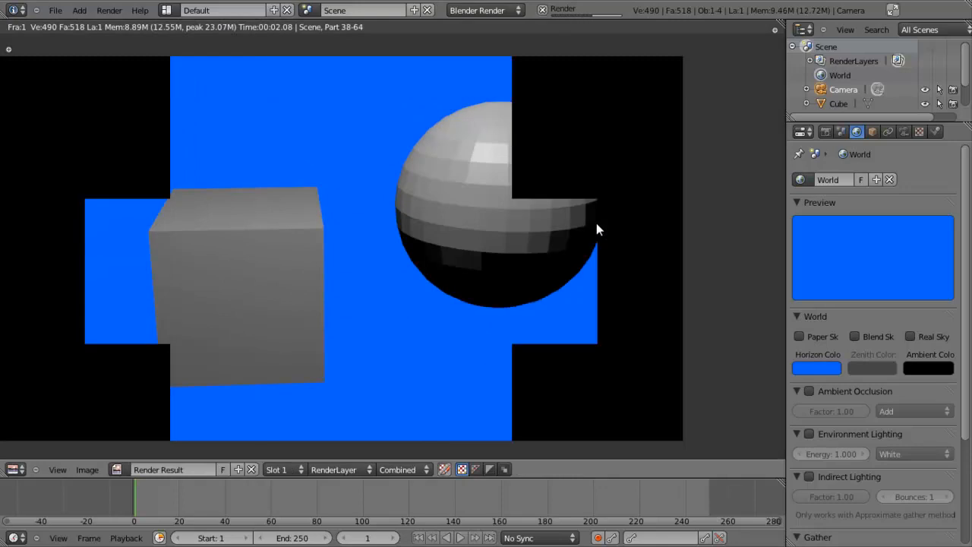
key("Escape")
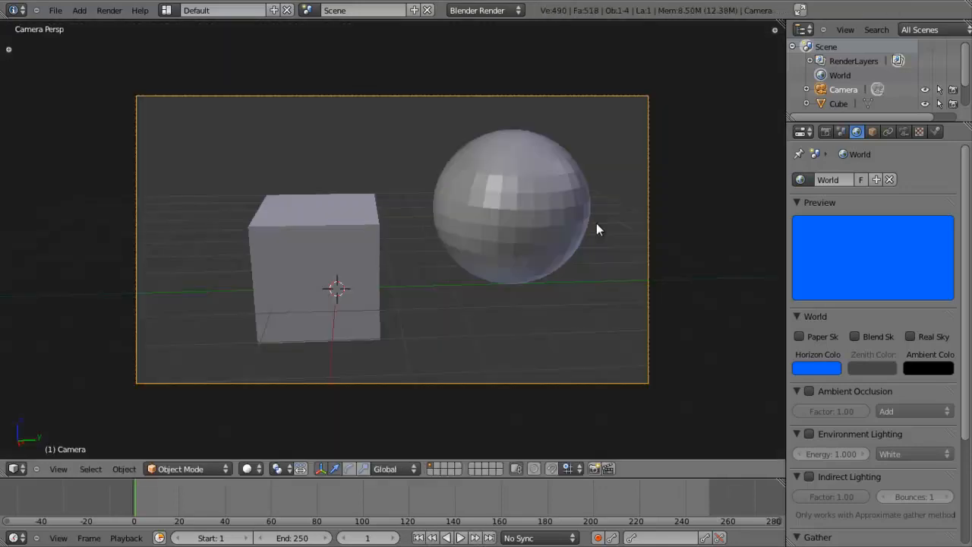
Enable Blend Sky and set a lighter blue horizon color and a deep violet-blue zenith color
left_click(854, 337)
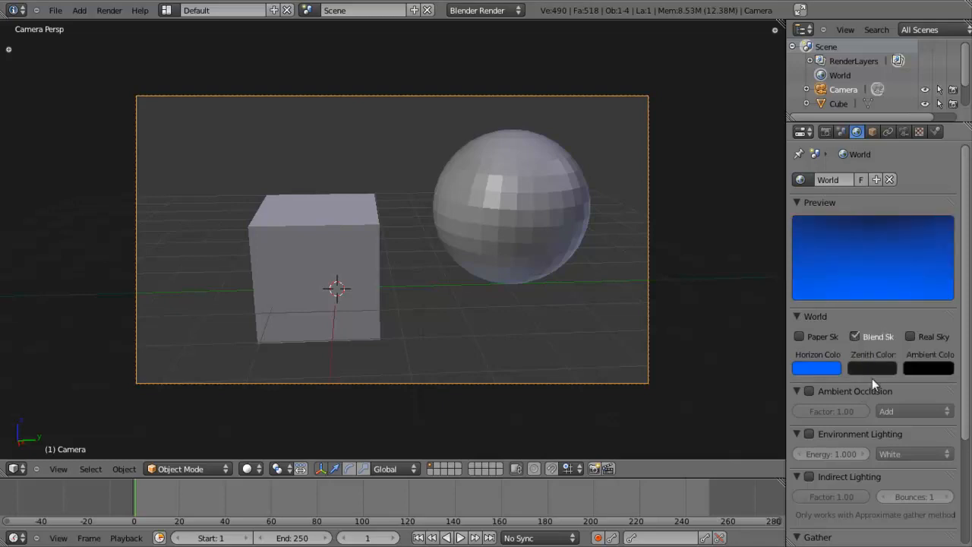
left_click(857, 336)
left_click(858, 337)
left_click(840, 368)
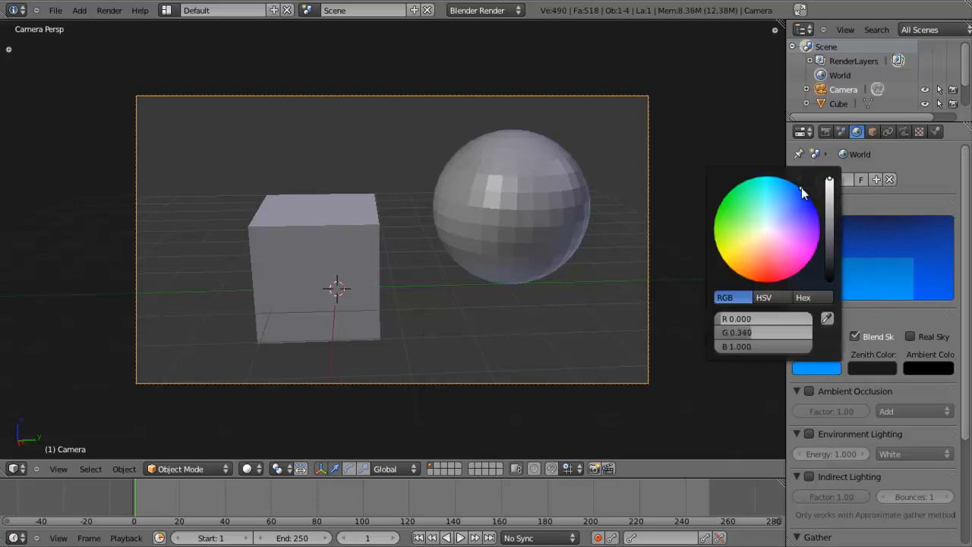
left_click(881, 369)
mouse_move(887, 210)
left_mouse_down()
mouse_move(886, 176)
mouse_move(869, 199)
mouse_move(880, 199)
left_mouse_up()
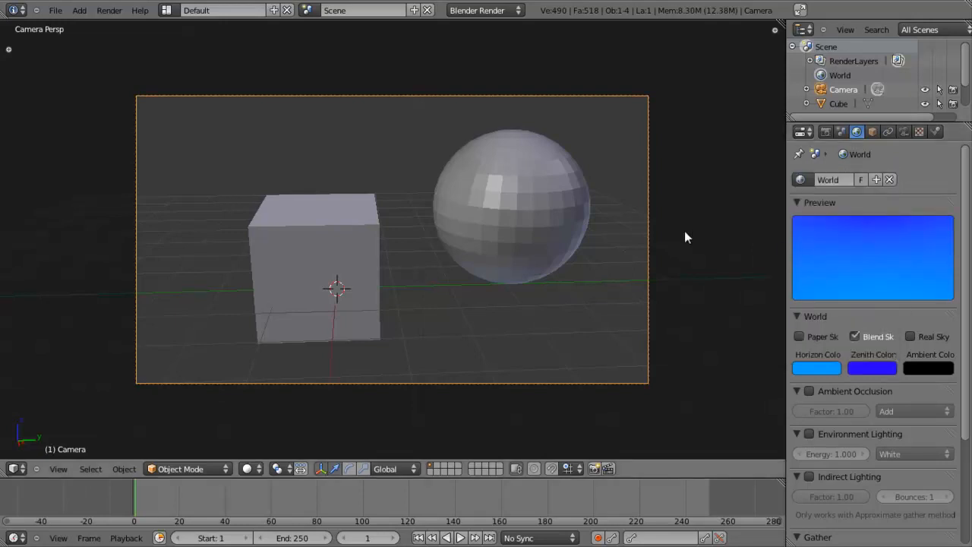
Render the frame to check the blended sky gradient, and return to the 3D view
key("F12")
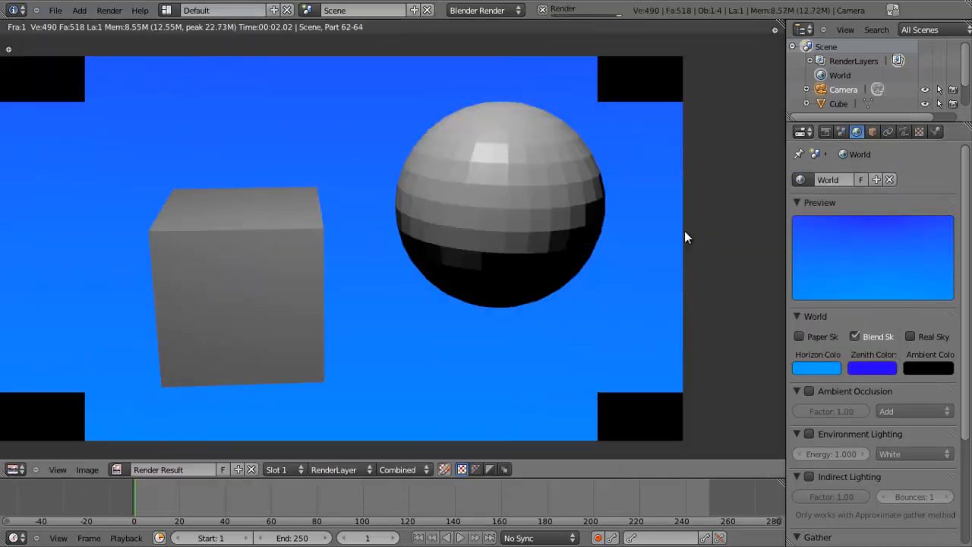
middle_click_drag(510, 237, 573, 229)
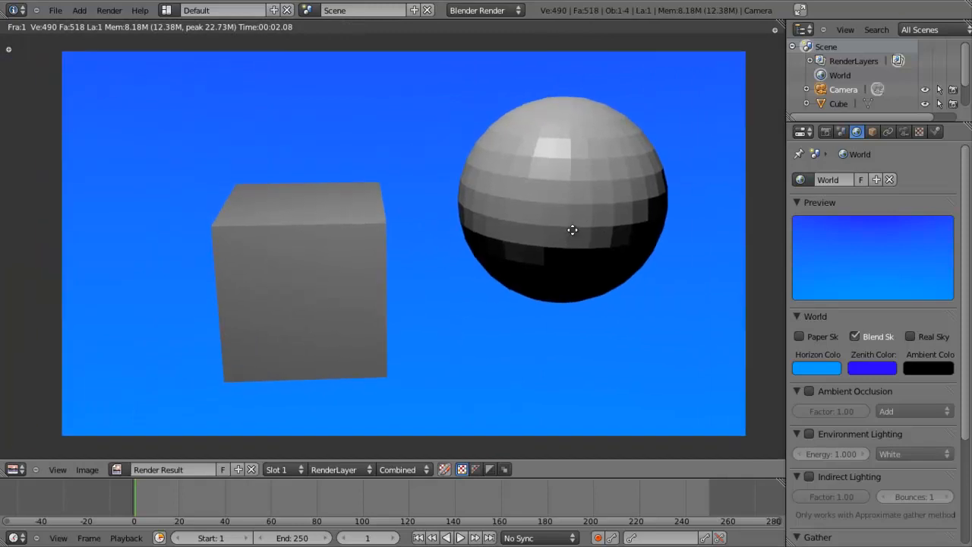
key("Escape")
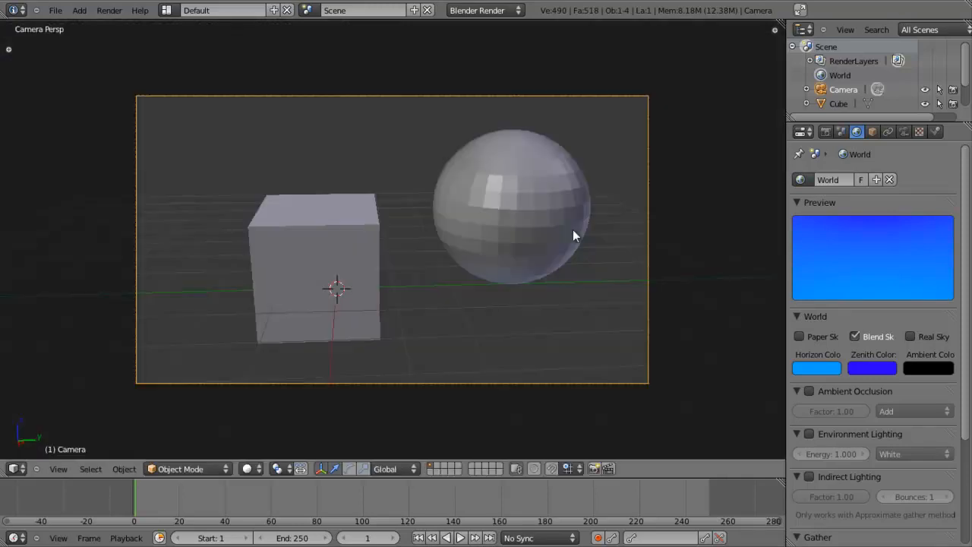
Leave the camera view for a user perspective view and add a plane mesh at the 3D cursor
scroll(819, 298, "down", 2)
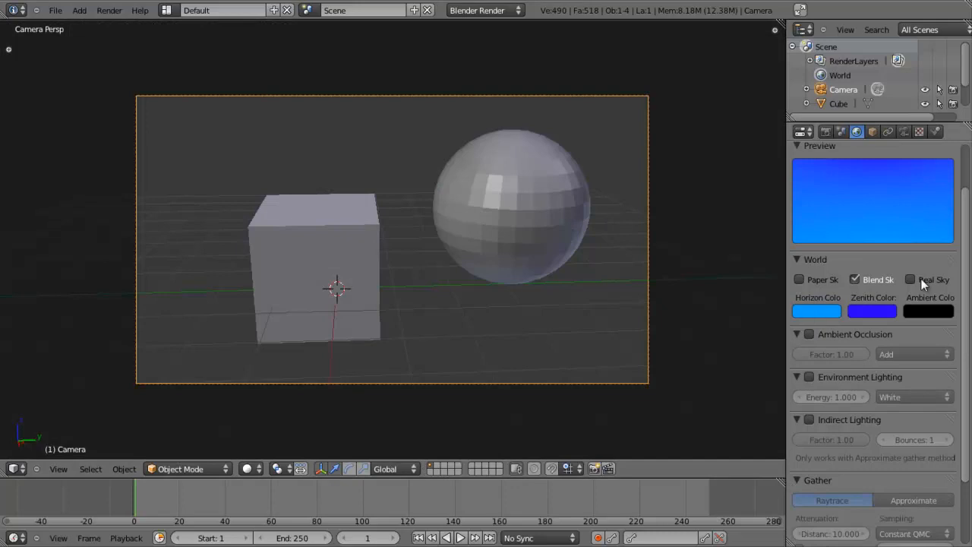
scroll(686, 266, "down", 1)
scroll(650, 280, "up", 2)
scroll(650, 279, "down", 3)
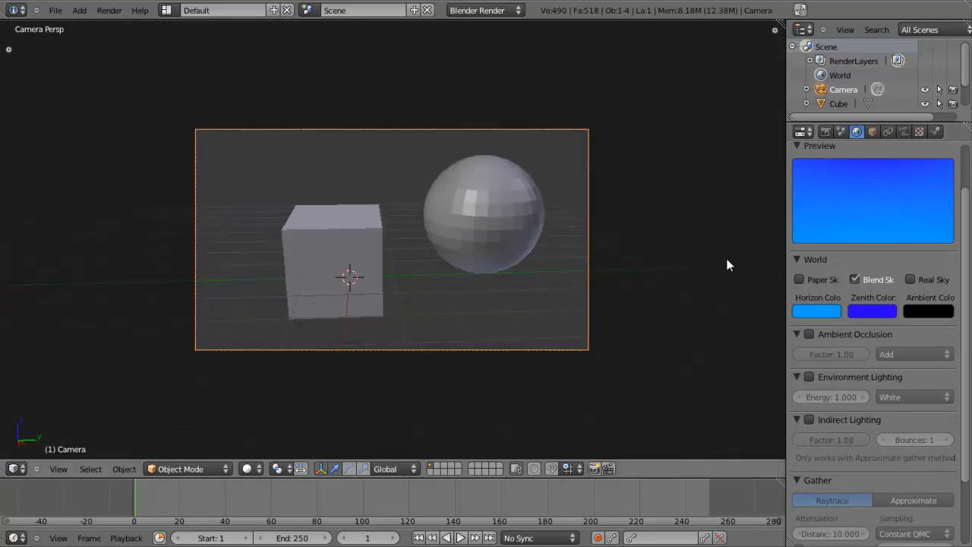
scroll(892, 392, "down", 2)
key("KP_0")
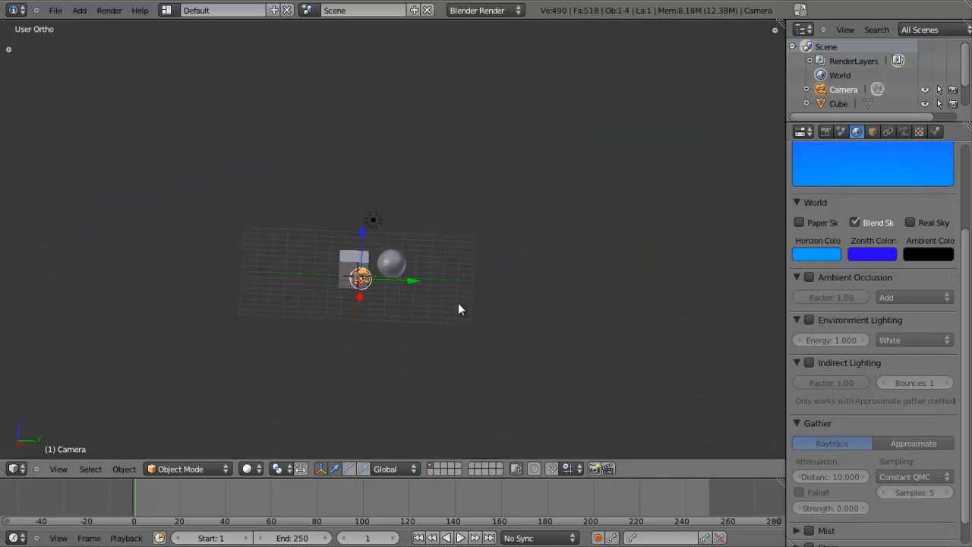
middle_click_drag(451, 298, 486, 266, "shift")
scroll(474, 259, "up", 4)
middle_click_drag(304, 237, 562, 136)
right_click(315, 341)
key("KP_5")
scroll(315, 343, "down", 8)
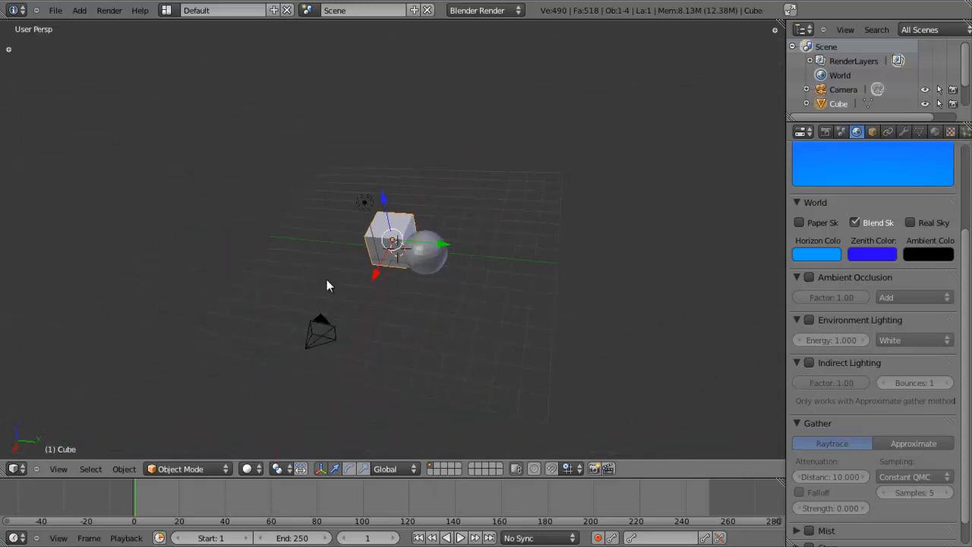
scroll(343, 209, "up", 4)
key("shift+a")
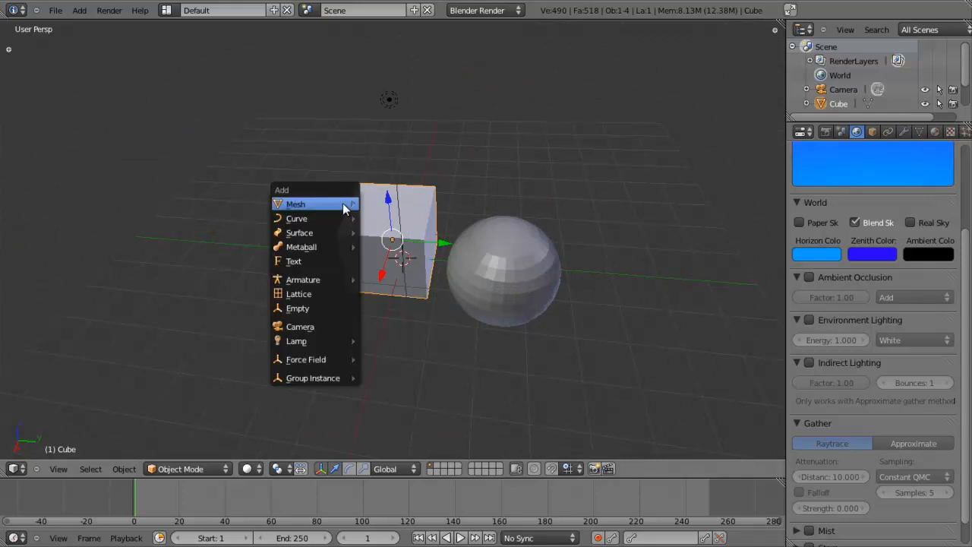
mouse_move(319, 206)
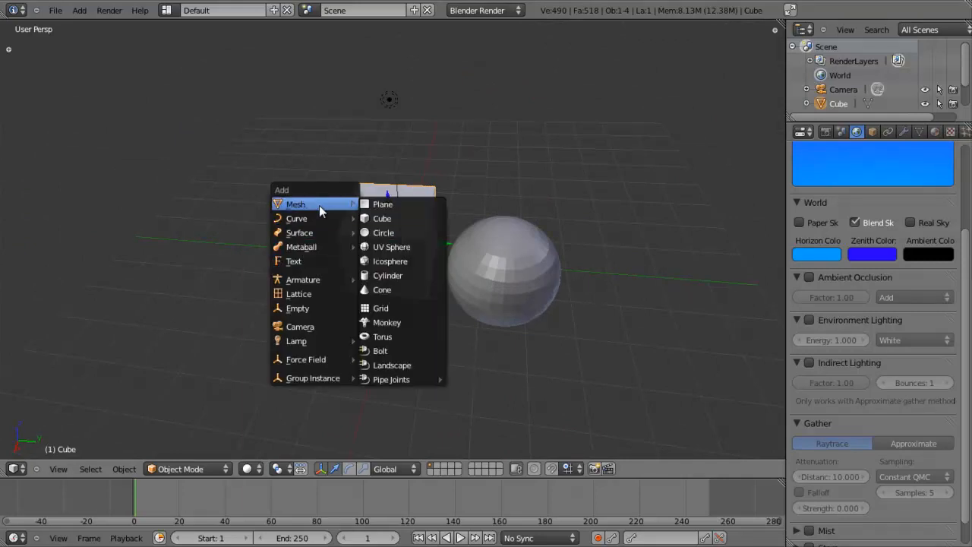
left_click(363, 214)
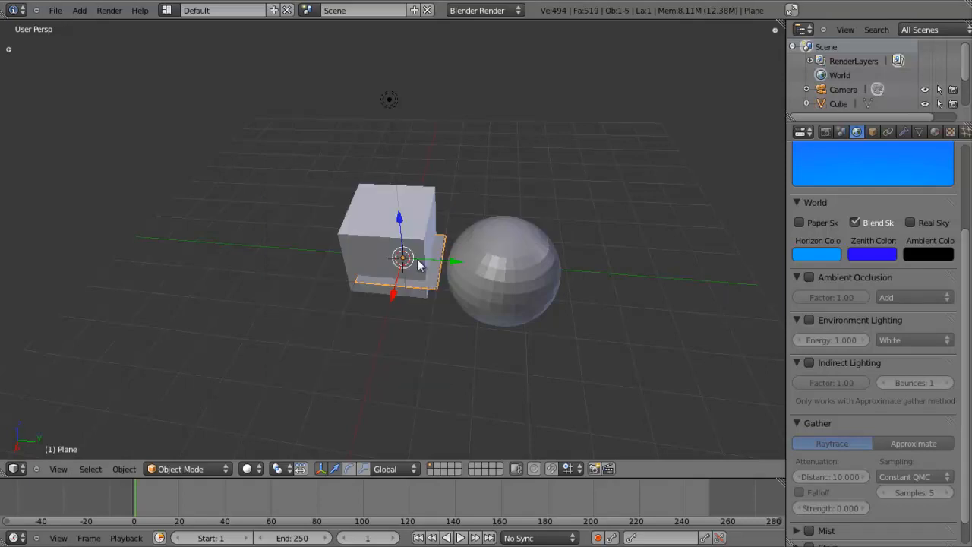
Scale the plane up into a large floor under both objects and lower it to the cube's base
key("s")
left_click(693, 304)
key("s")
left_click(407, 258)
middle_click_drag(406, 258, 416, 201)
left_click_drag(404, 245, 395, 142, "shift")
Render the camera view to check the cube's and sphere's shadows on the floor plane
key("KP_0")
key("F12")
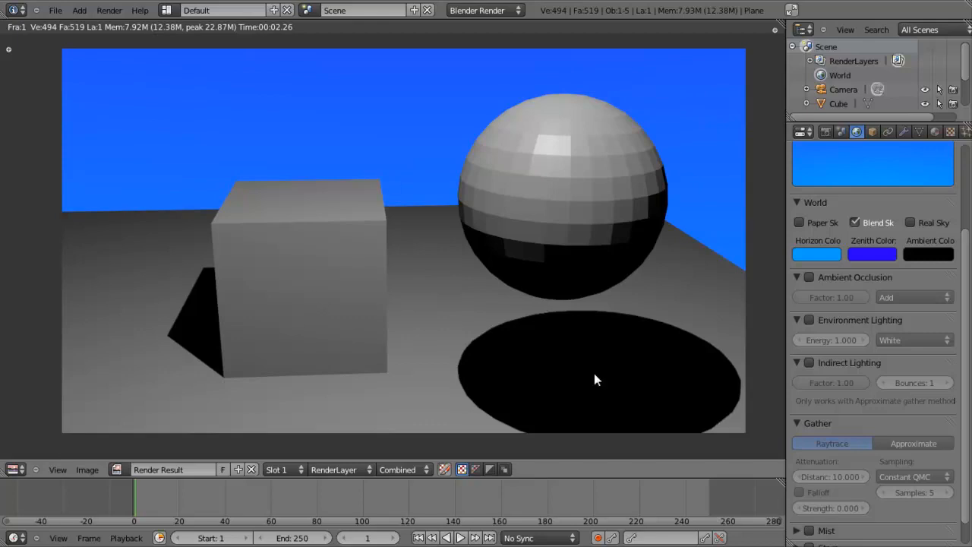
key("Escape")
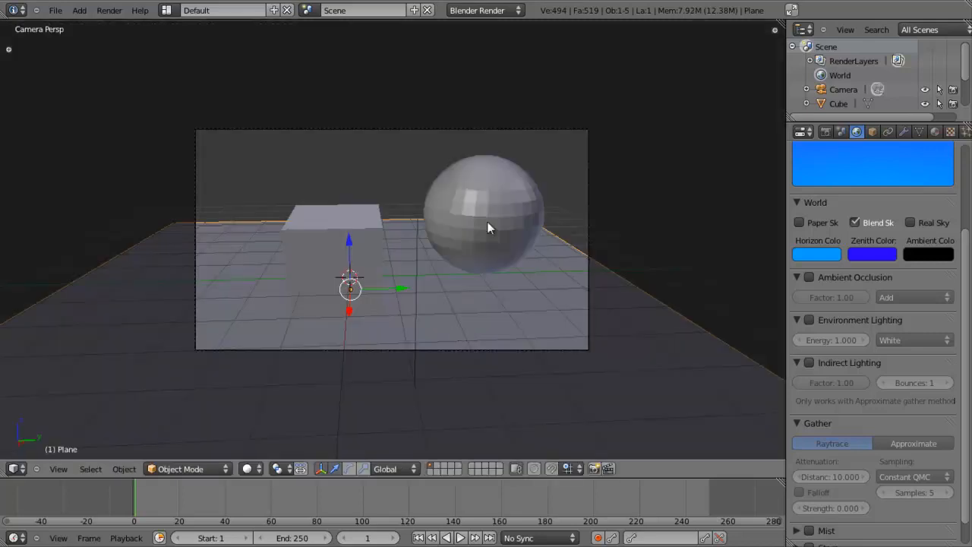
Select the lamp and move it along the Y axis well past the sphere, beyond the floor's edge
scroll(490, 207, "down", 2)
middle_click_drag(445, 223, 405, 262)
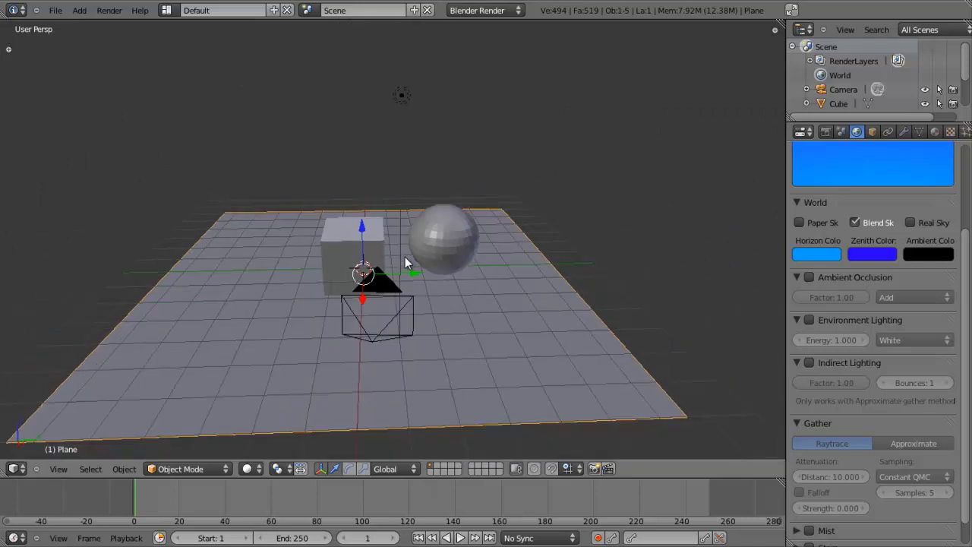
scroll(405, 259, "down", 3)
middle_click_drag(403, 199, 332, 157)
right_click(393, 210)
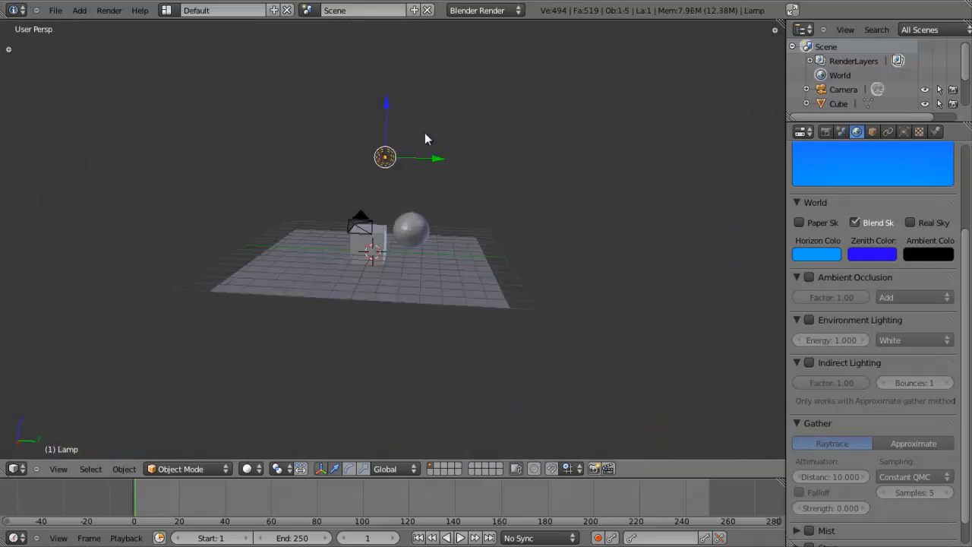
middle_click_drag(429, 178, 438, 218)
scroll(438, 218, "up", 3)
left_click_drag(561, 293, 460, 285)
middle_click_drag(459, 284, 351, 278)
left_click_drag(422, 132, 657, 202)
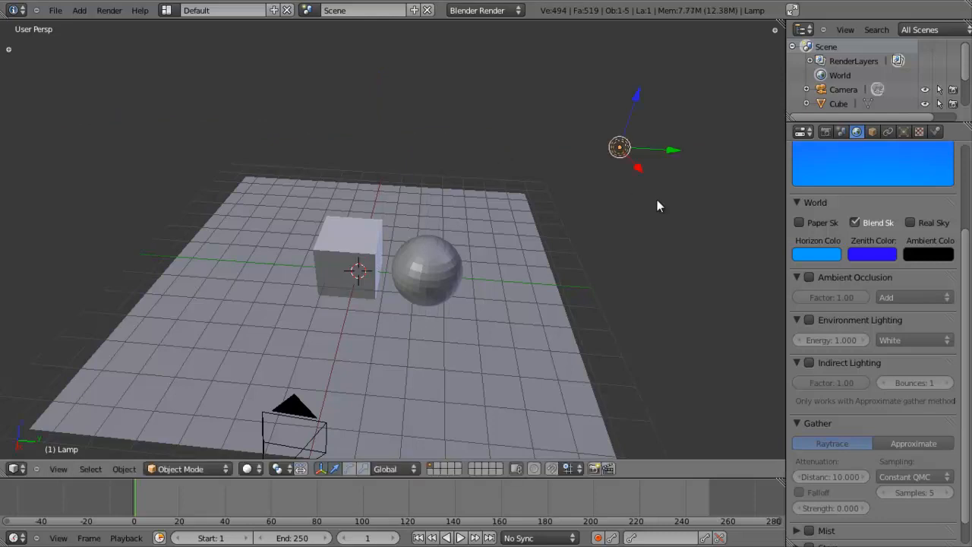
Render the frame to check how the shadows fall with the lamp past the sphere
key("F12")
scroll(657, 201, "down", 1)
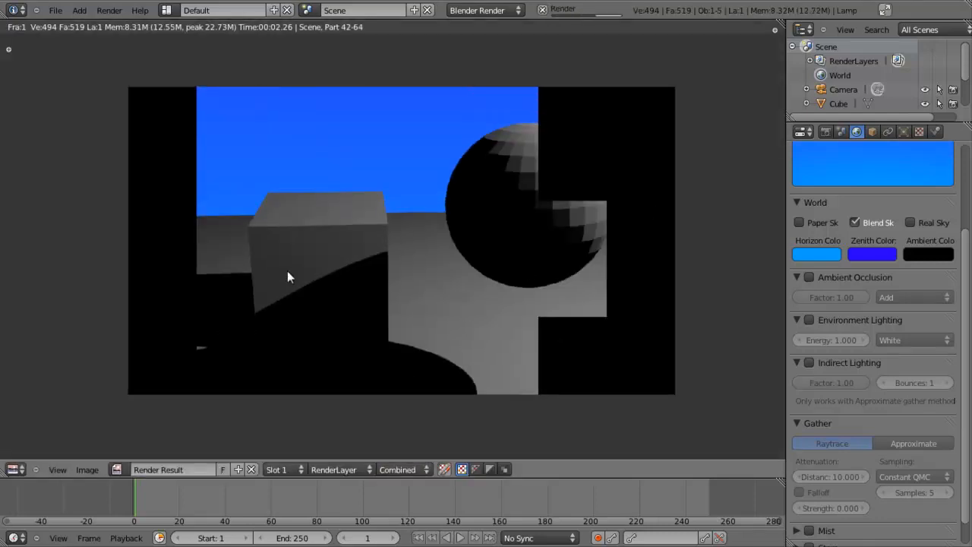
key("Escape")
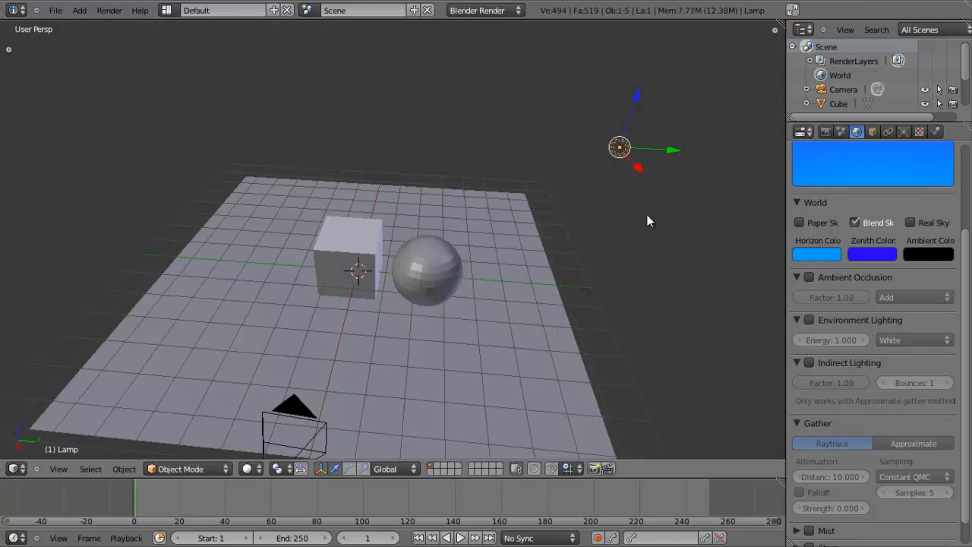
Test-render the scene with the lamp on the cube's far side, and move the lamp back just past the sphere
left_click_drag(673, 150, 225, 195)
key("F12")
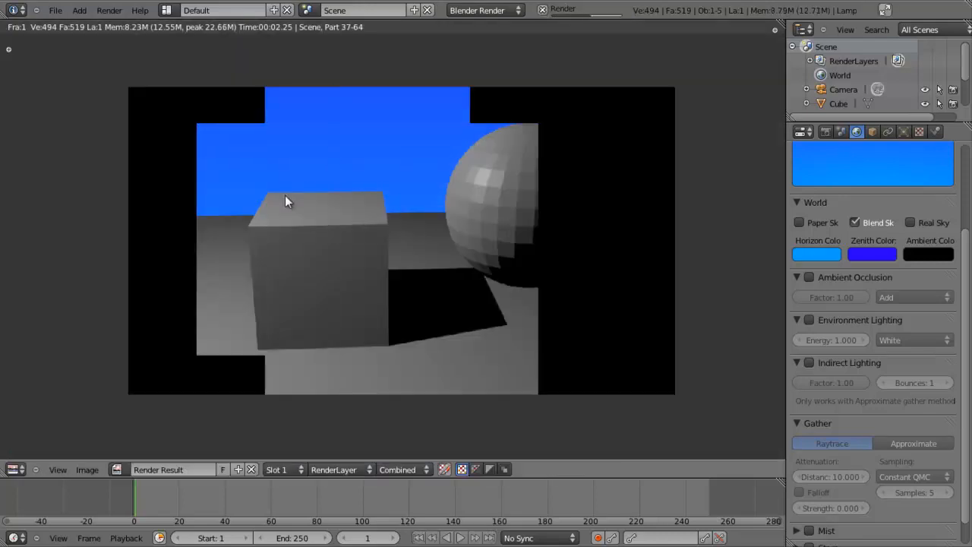
key("Escape")
left_click_drag(180, 126, 511, 261)
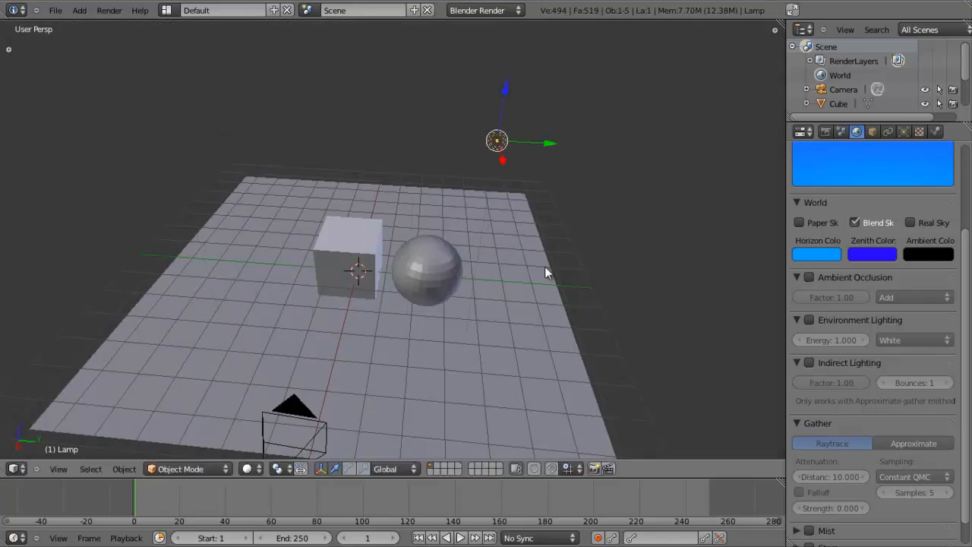
Turn on Ambient Occlusion for the world and set its factor to 0.50, viewing through the camera
left_click(813, 278)
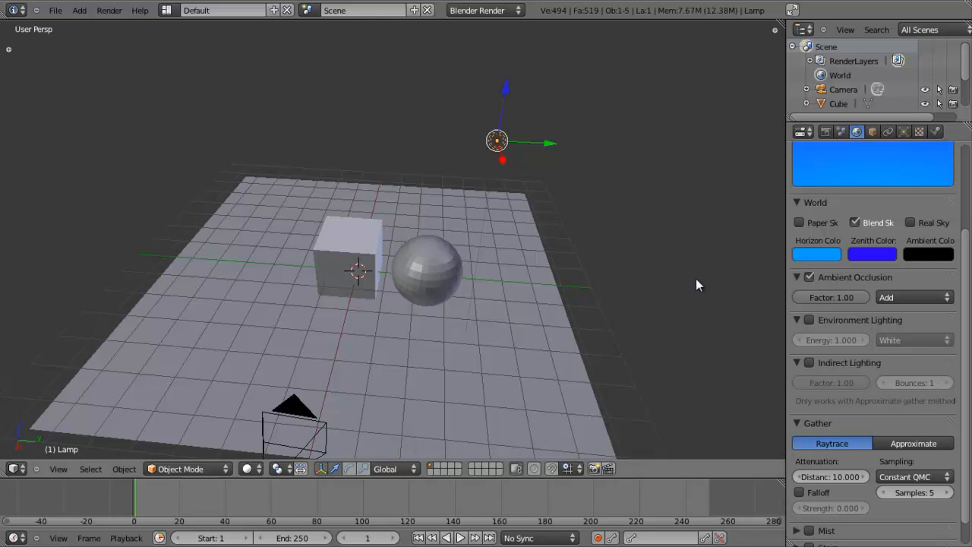
key("KP_0")
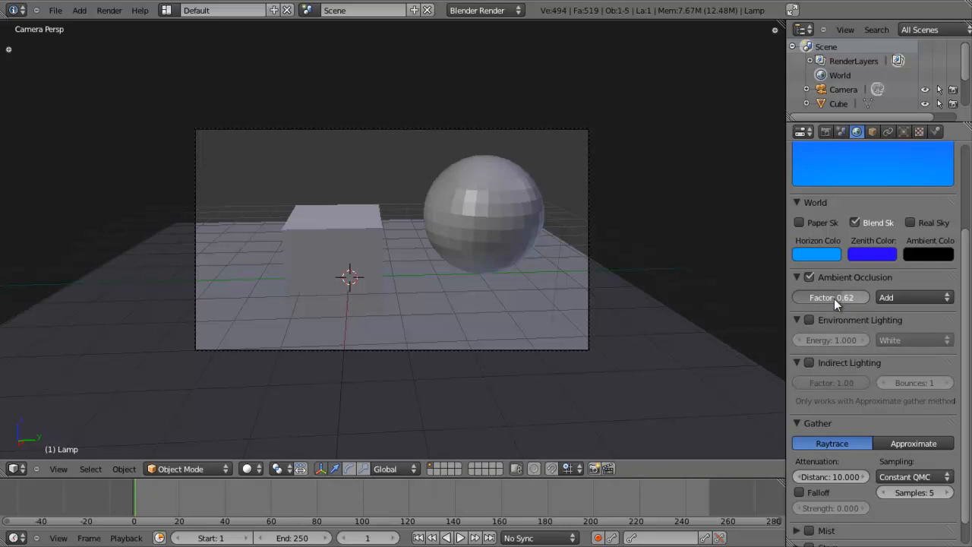
left_click_drag(826, 300, 821, 301)
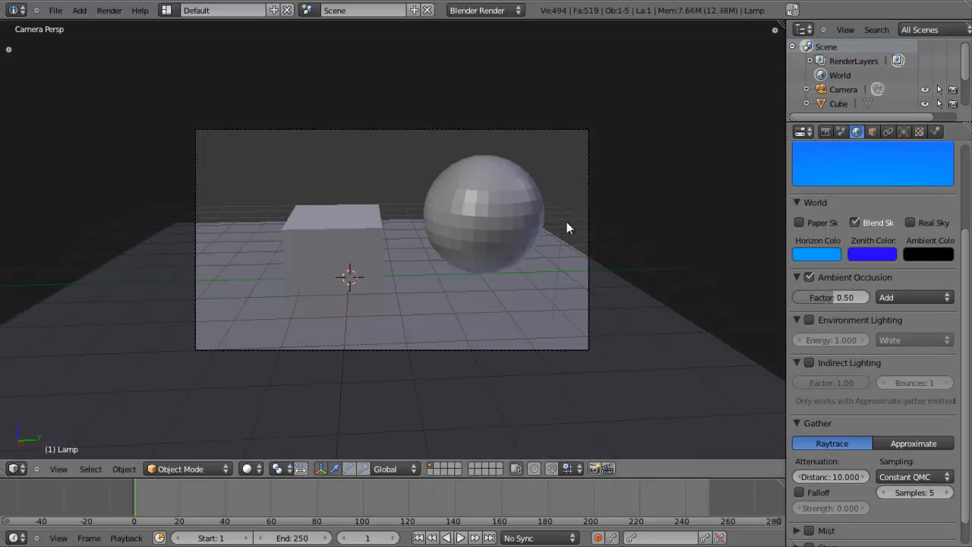
Render the frame with ambient occlusion and examine the sphere's shading and grain up close
key("F12")
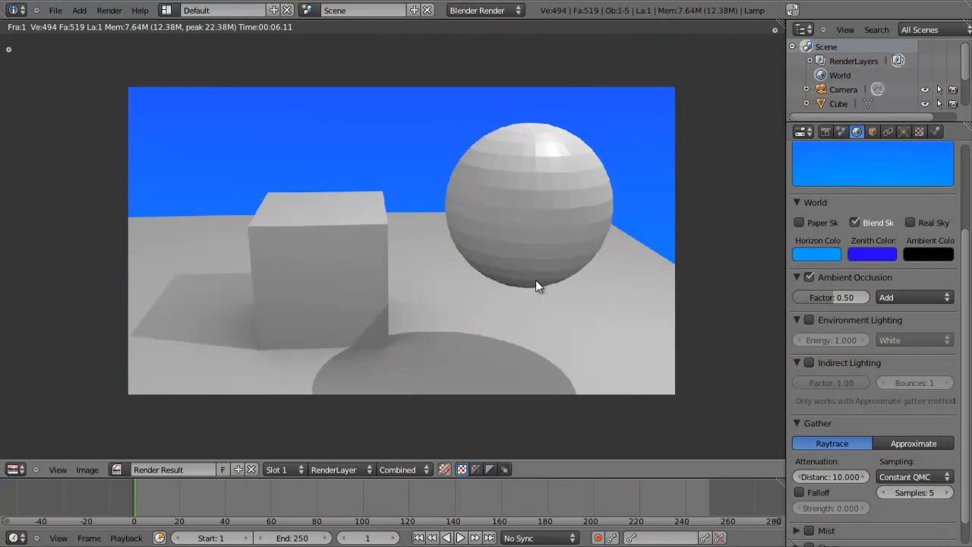
scroll(536, 279, "up", 6)
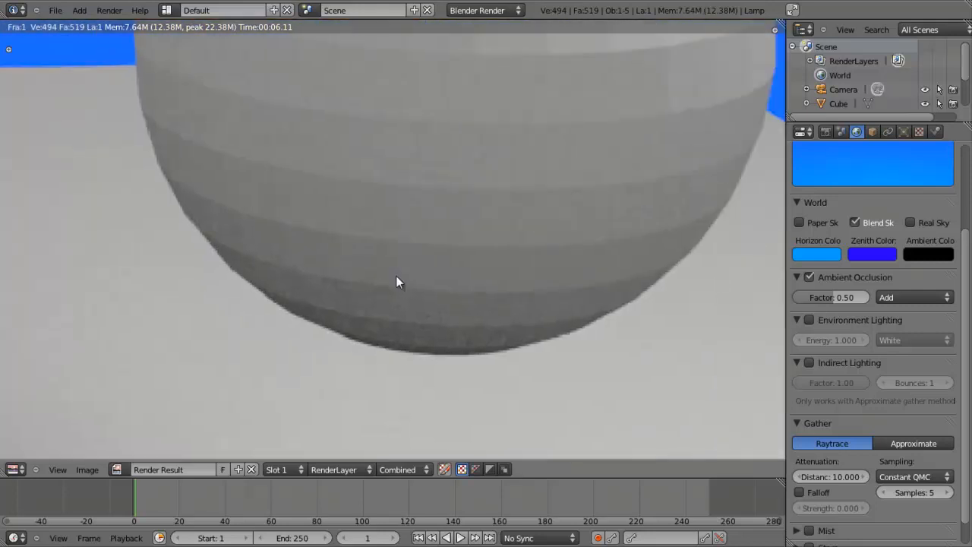
scroll(395, 277, "up", 4)
middle_click_drag(394, 277, 788, 237)
scroll(788, 238, "down", 2)
scroll(712, 242, "down", 3)
scroll(712, 248, "down", 5)
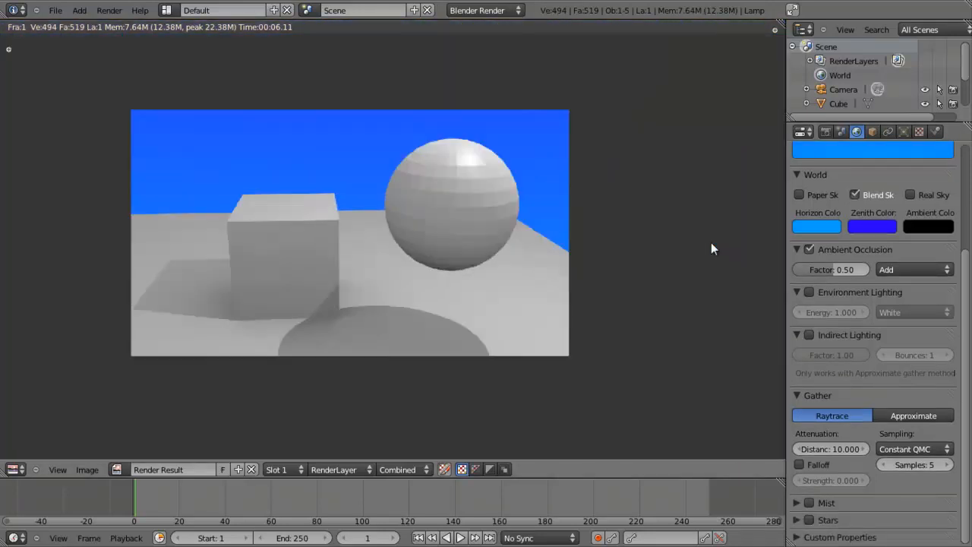
scroll(544, 300, "up", 3)
scroll(544, 295, "down", 3)
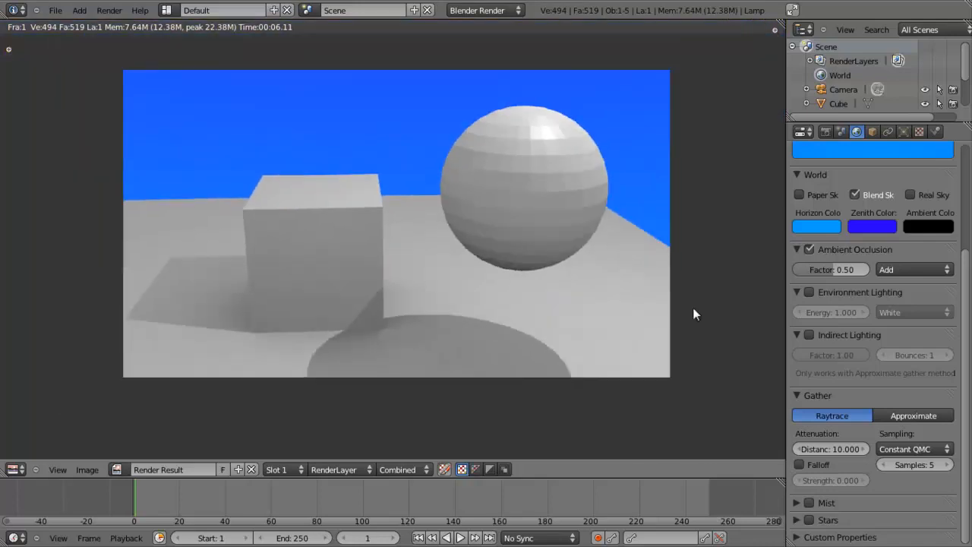
Set the Gather sampling to 15 samples and render the frame to compare the ambient occlusion quality
left_click(946, 465)
left_click(912, 465)
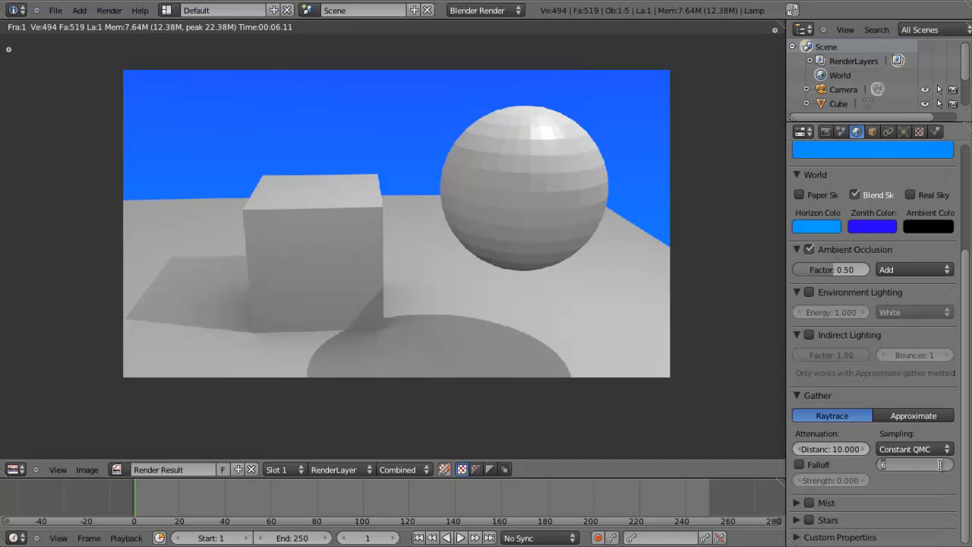
key("BackSpace")
type("15")
key("Return")
key("F12")
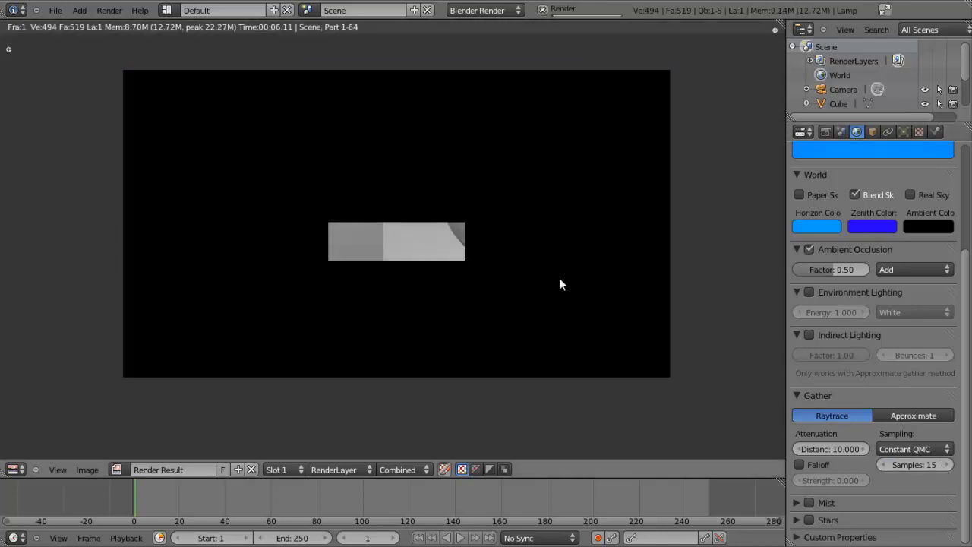
middle_click_drag(560, 279, 530, 268)
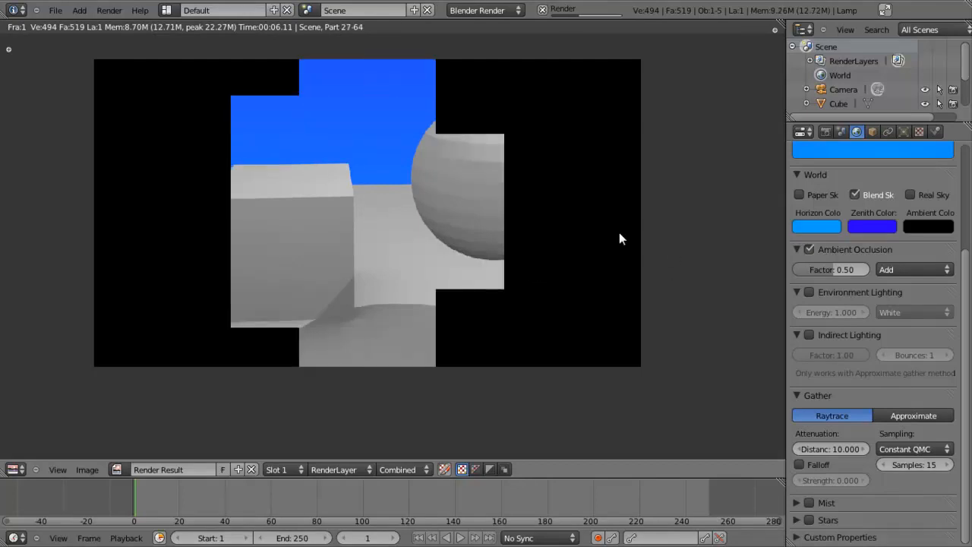
Turn off Ambient Occlusion and render the frame to compare the shadows, closing the render result
left_click(809, 249)
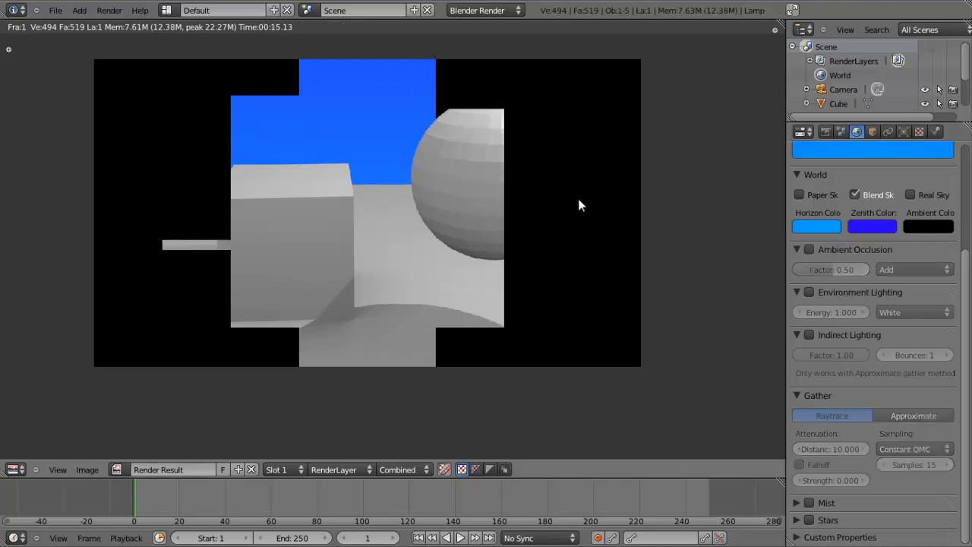
key("F12")
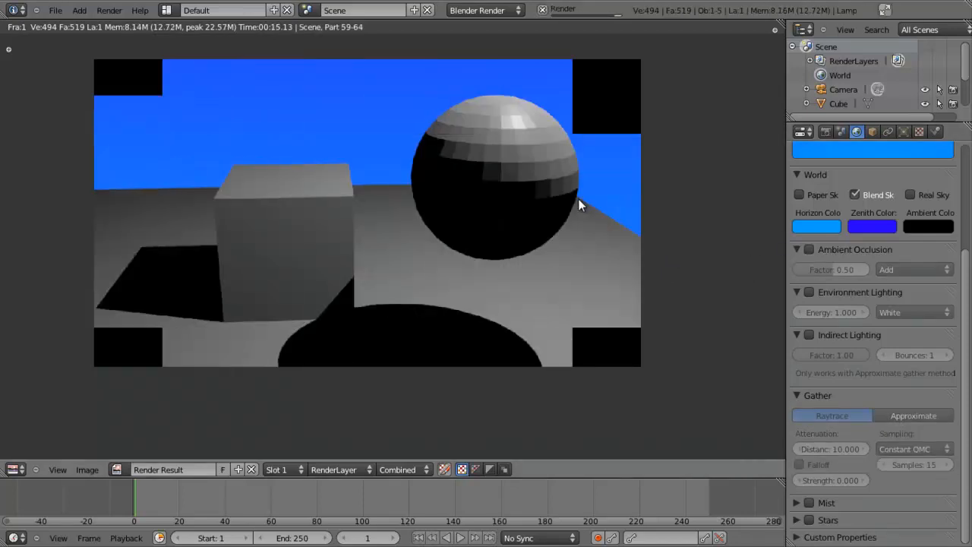
key("Escape")
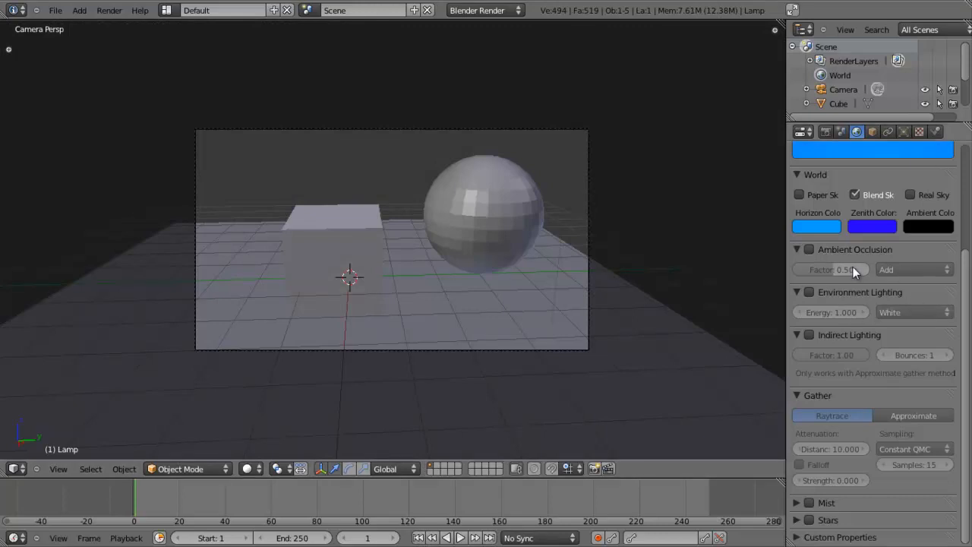
Turn on Environment Lighting for the world, check its environment color options, and turn it off again
scroll(969, 248, "up", 3)
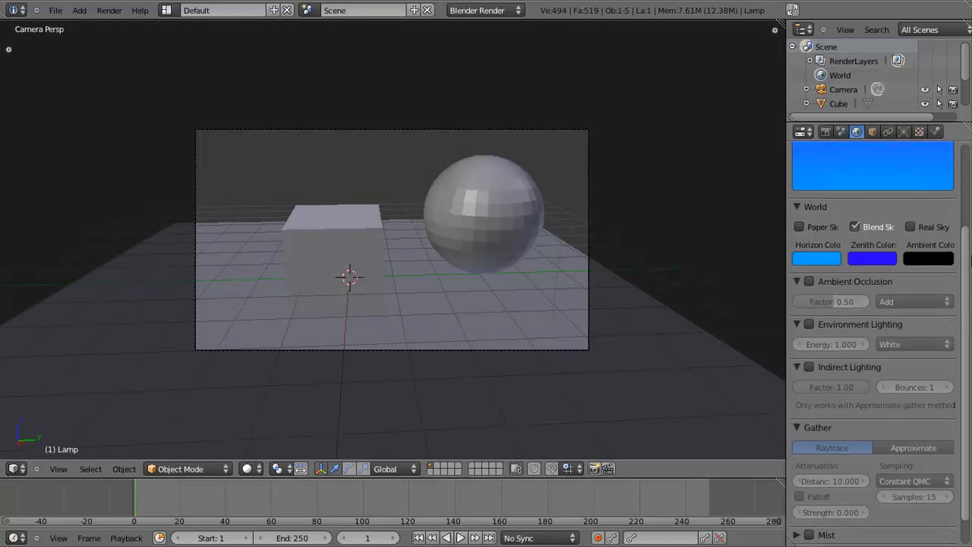
scroll(970, 247, "down", 3)
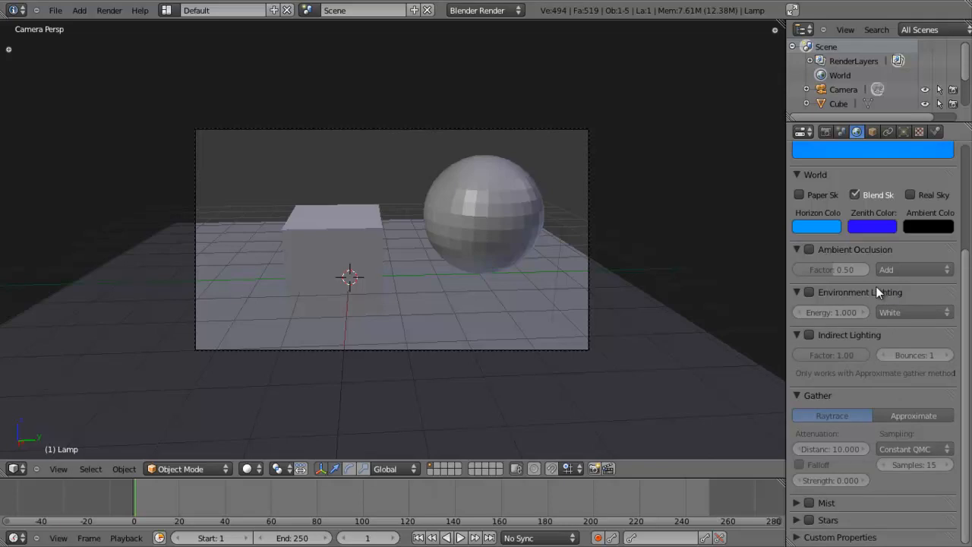
scroll(876, 287, "up", 3)
scroll(871, 348, "down", 1)
scroll(871, 354, "down", 2)
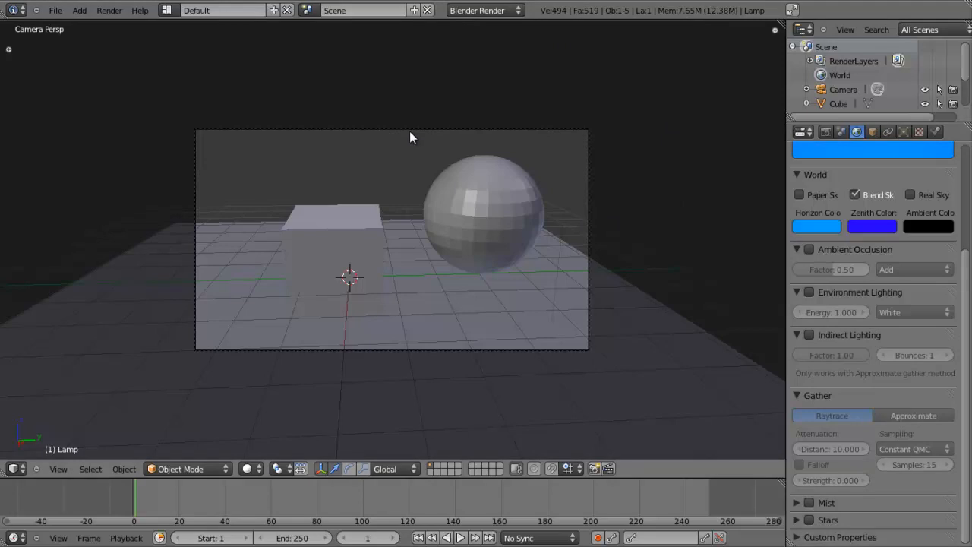
left_click(810, 292)
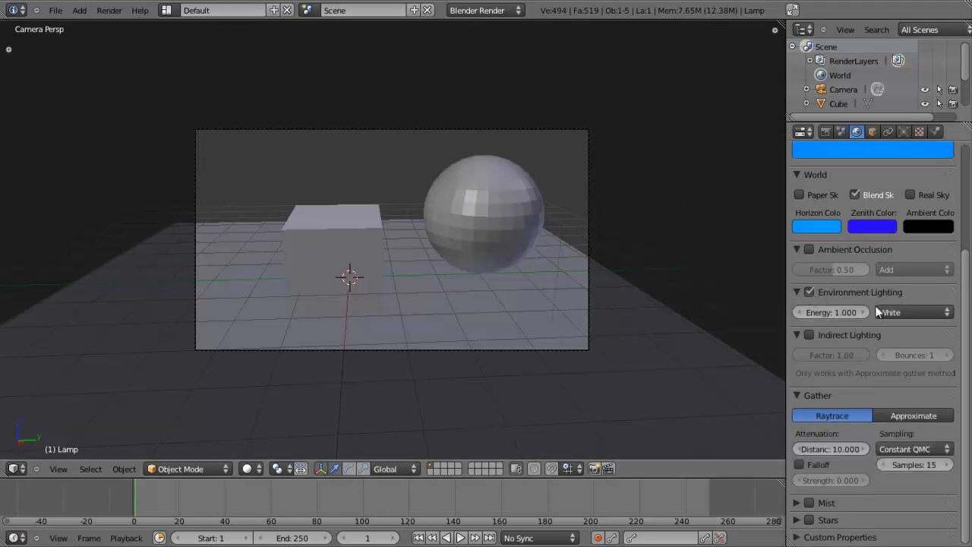
left_click(938, 314)
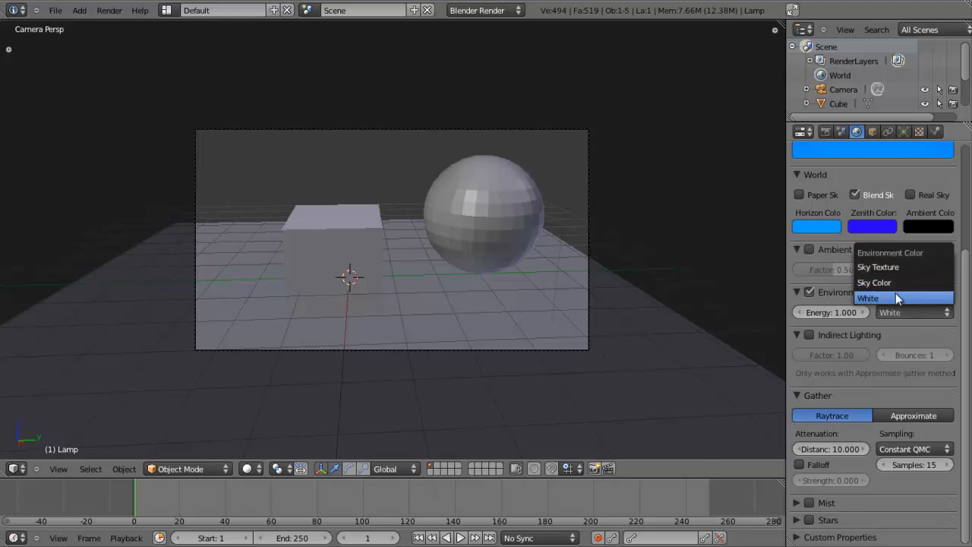
left_click(811, 293)
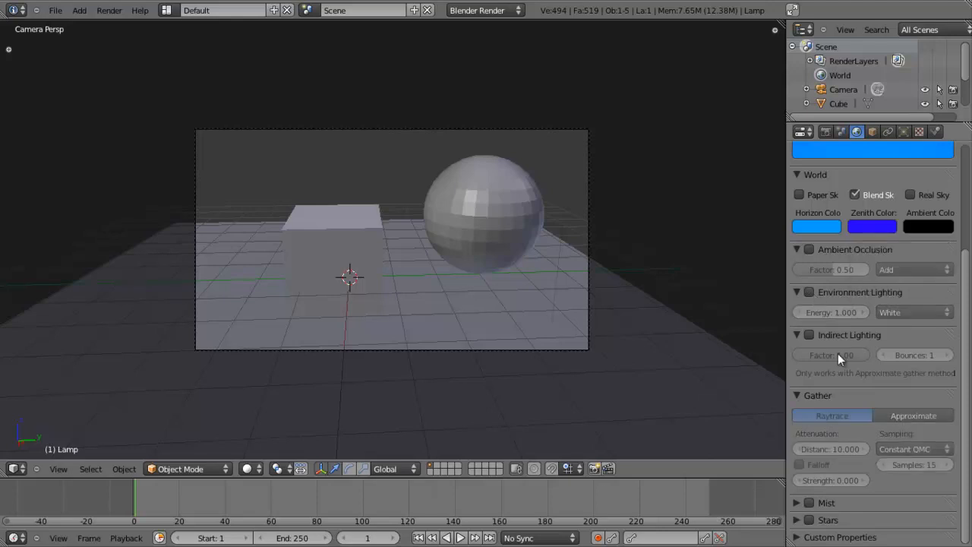
Turn on Indirect Lighting and try the Approximate gather method before returning to Raytrace
left_click(800, 334)
left_click(800, 334)
left_click(810, 335)
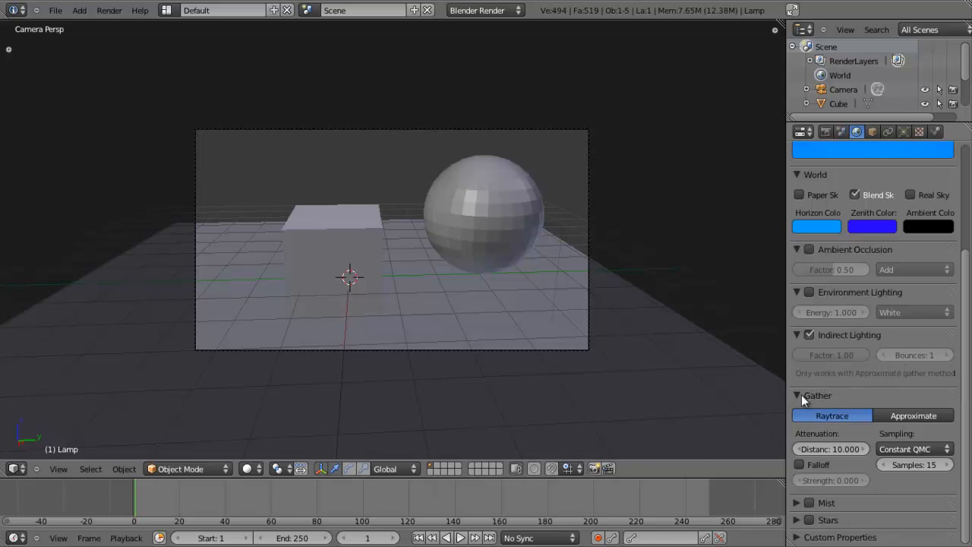
left_click(911, 415)
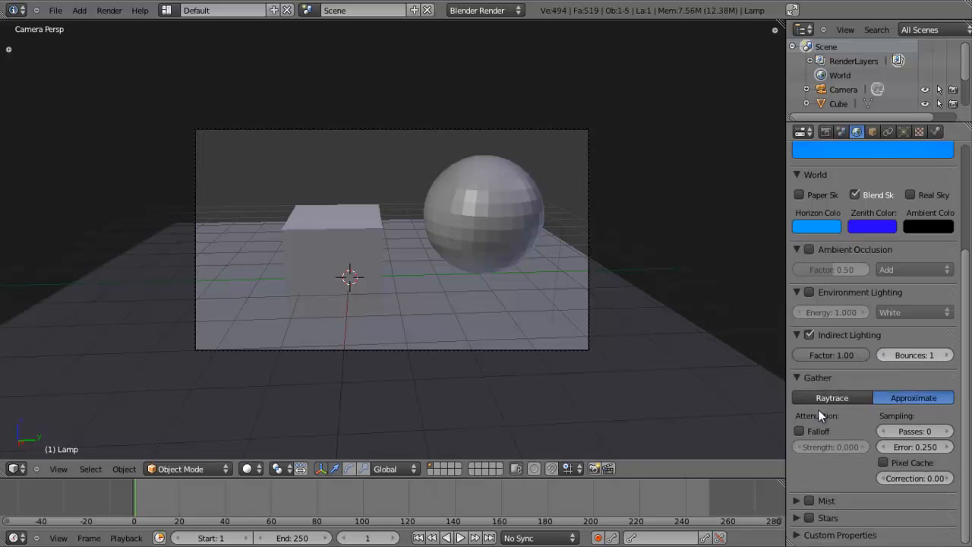
left_click(850, 397)
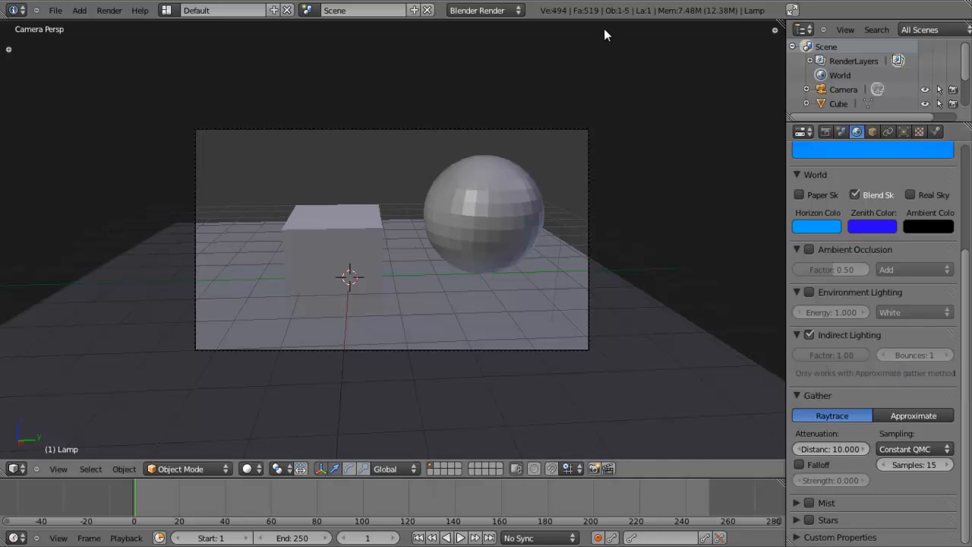
Examine the lamp's position relative to the cube, sphere and ground plane from near and far in the camera view
scroll(614, 35, "down", 3)
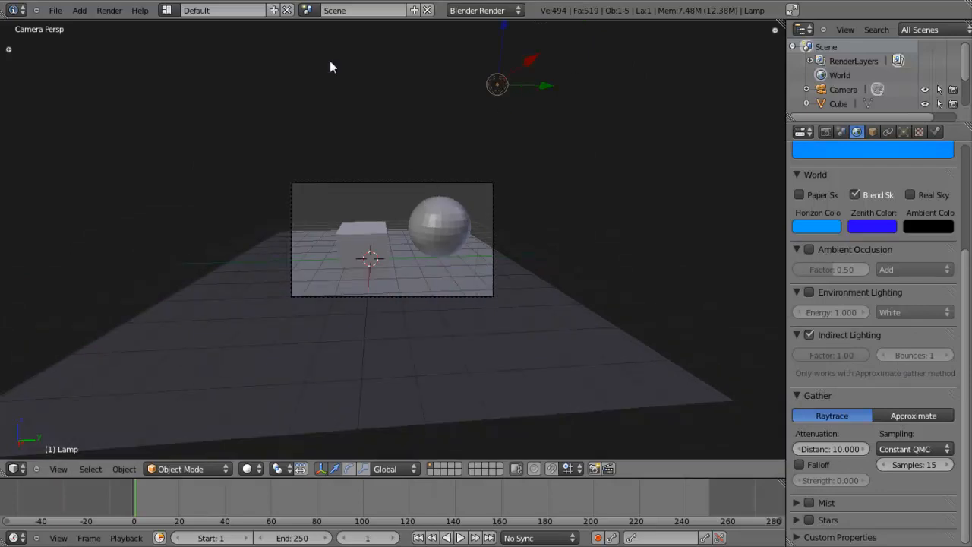
scroll(447, 207, "up", 5)
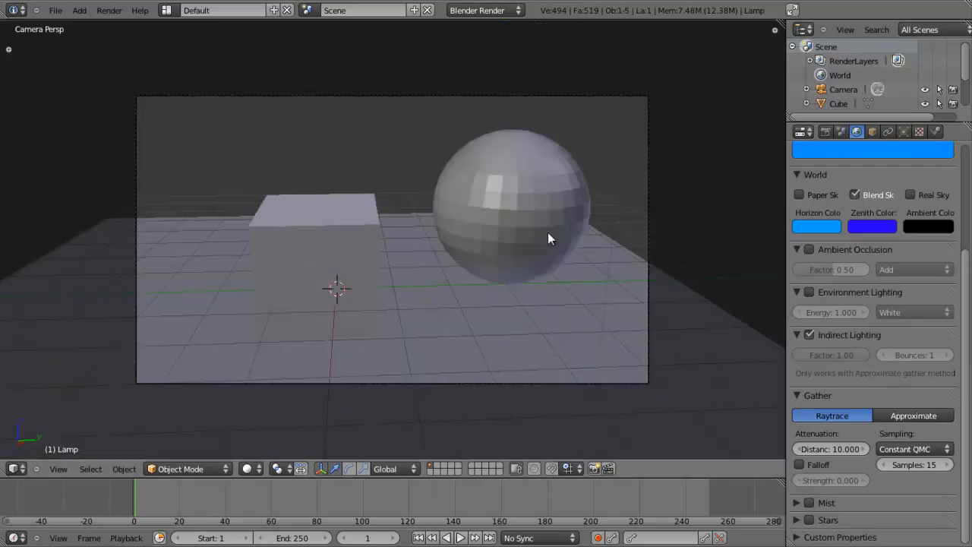
scroll(509, 202, "down", 3)
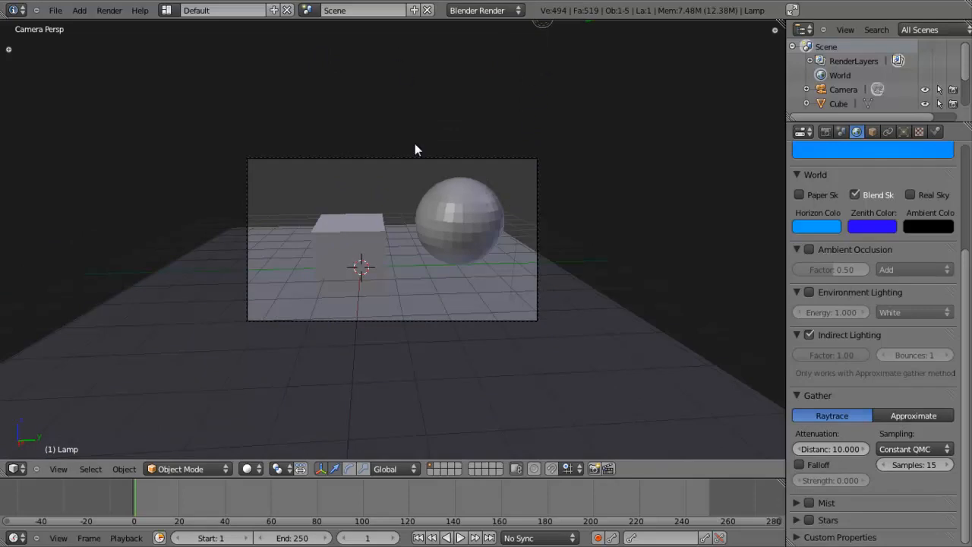
scroll(423, 95, "down", 4)
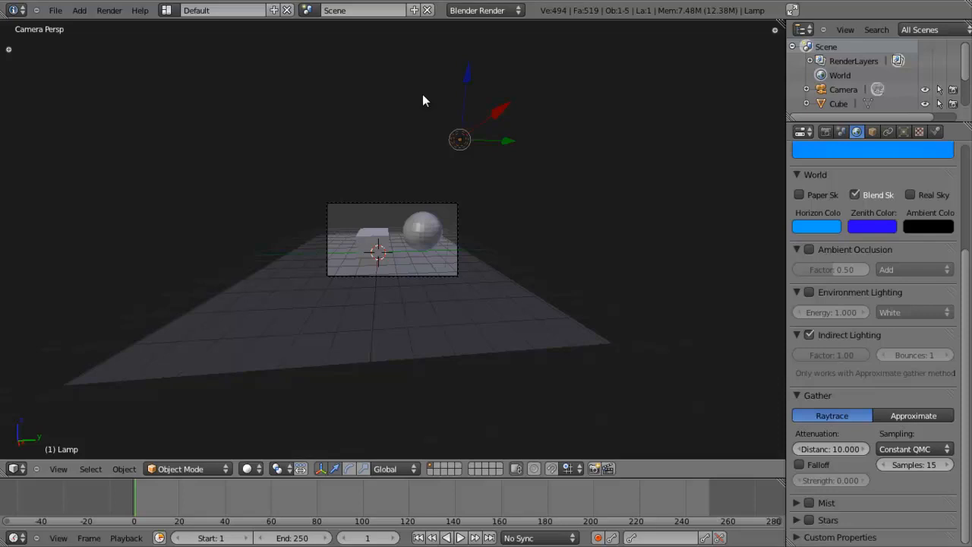
scroll(422, 94, "up", 8)
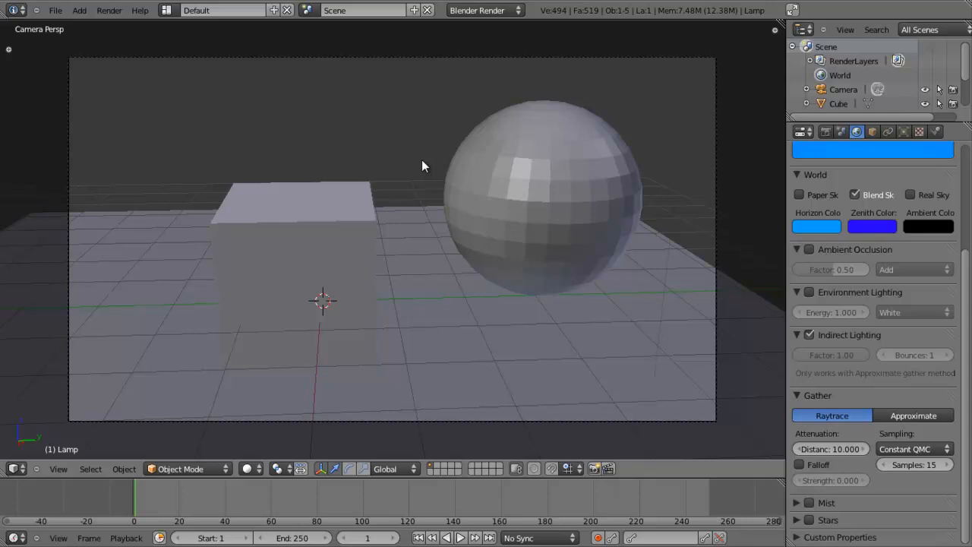
scroll(422, 165, "down", 8)
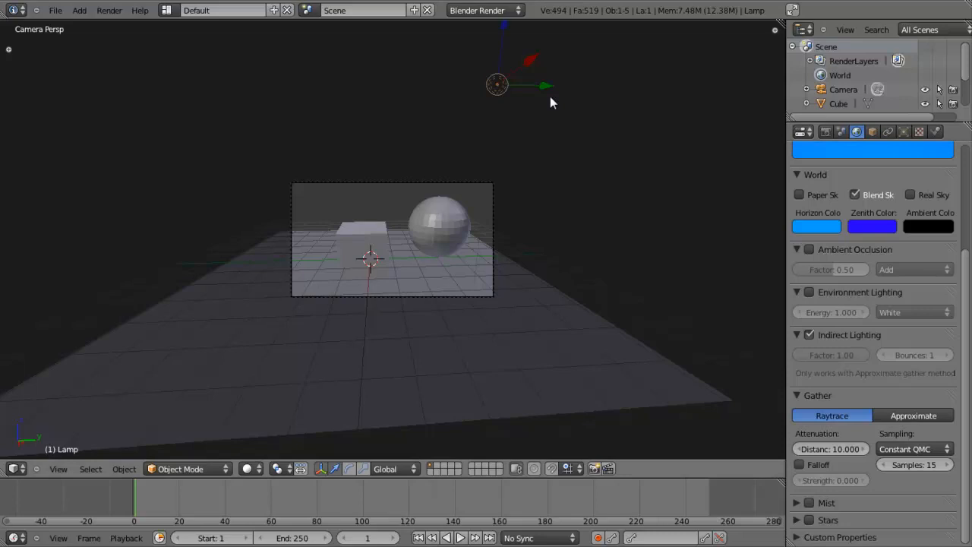
scroll(550, 96, "up", 4)
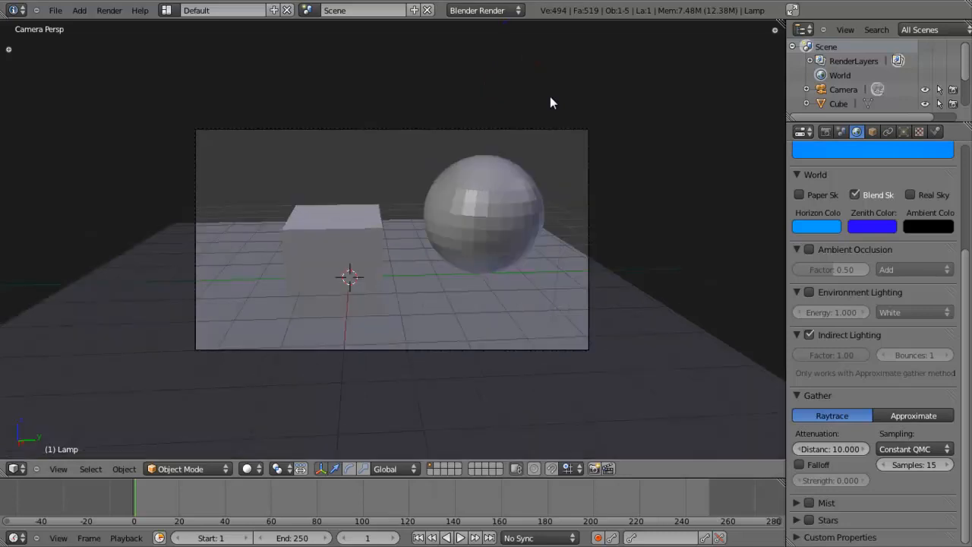
scroll(783, 390, "down", 2)
scroll(811, 361, "up", 2)
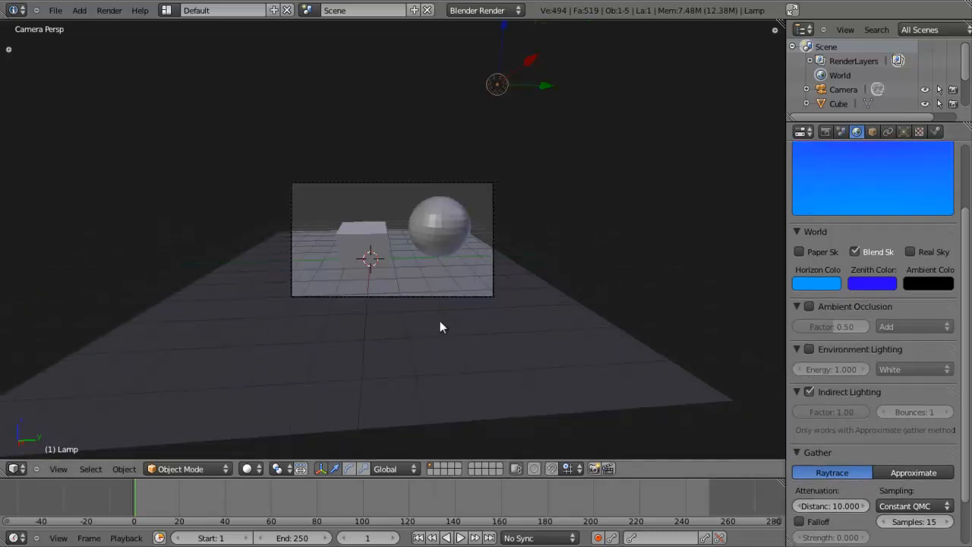
scroll(577, 343, "up", 4)
Turn off Indirect Lighting and collapse the Indirect Lighting and Environment Lighting settings
left_click(810, 391)
left_click(797, 392)
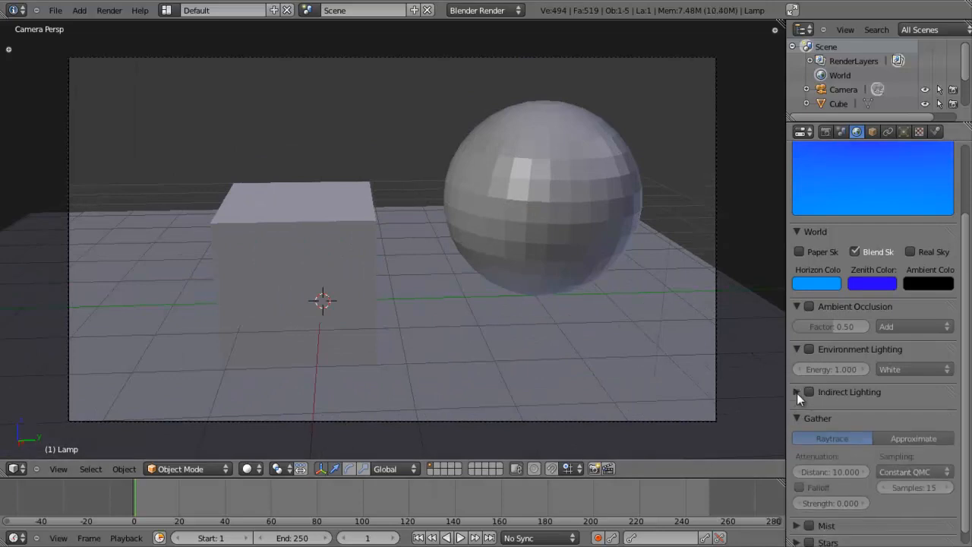
scroll(495, 271, "down", 1)
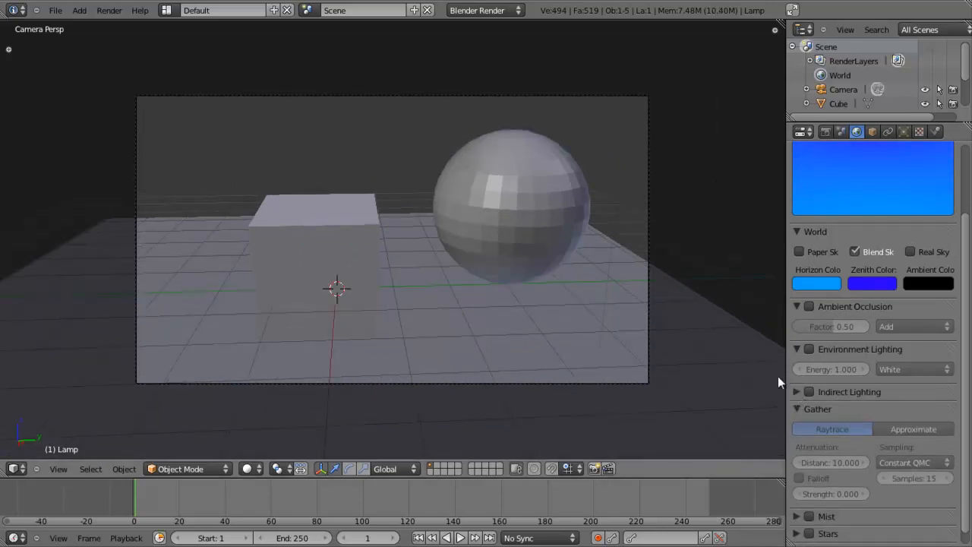
left_click(797, 349)
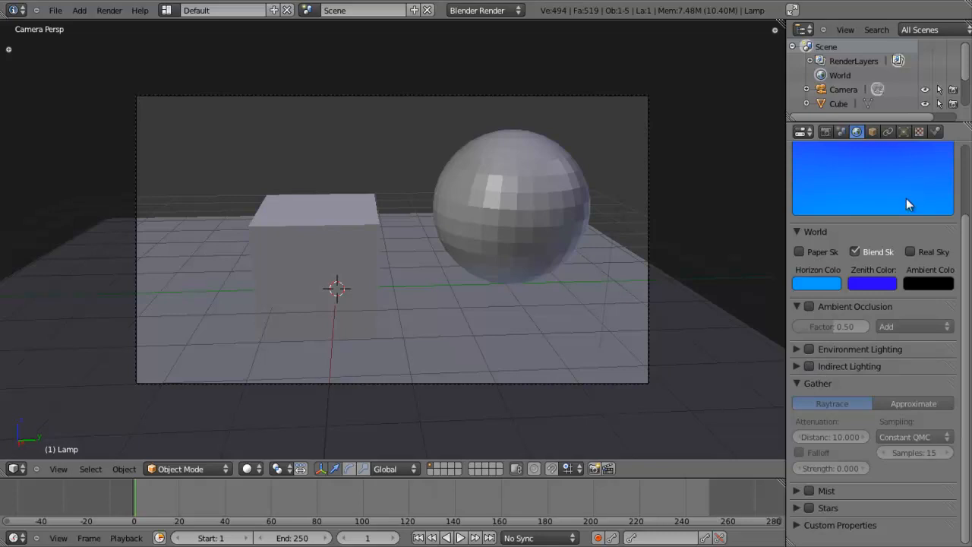
Look over the remaining world settings, switch to the object properties, and select the sphere and then the cube
scroll(897, 177, "up", 3)
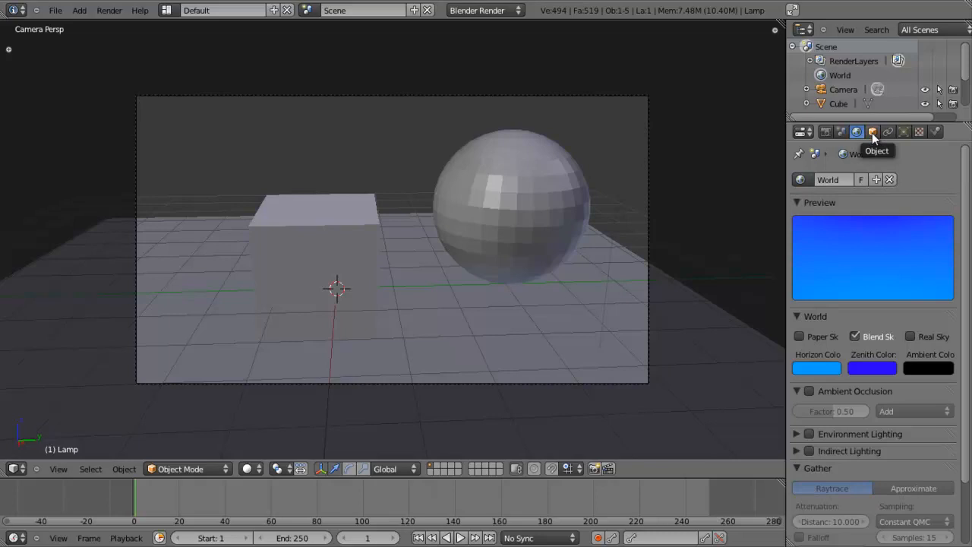
scroll(875, 247, "down", 3)
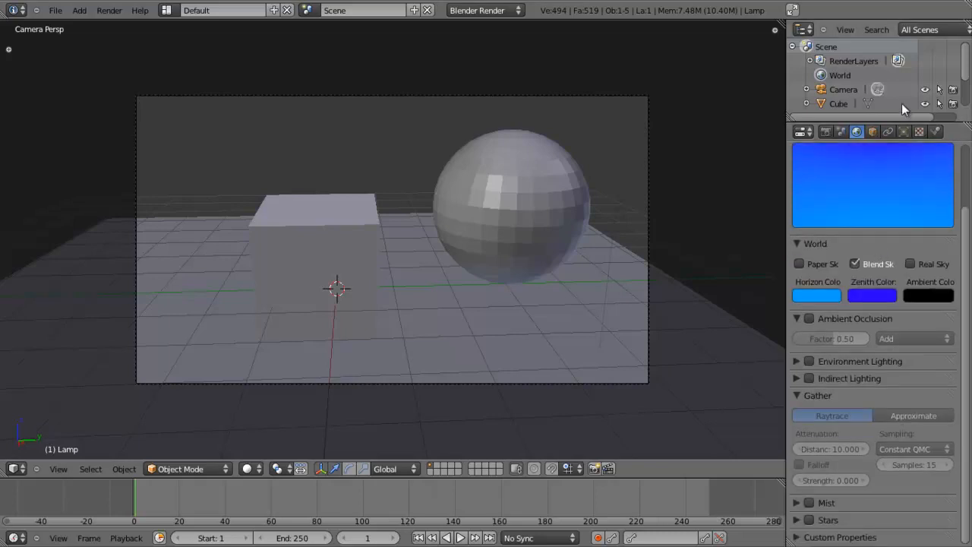
scroll(875, 212, "up", 3)
left_click(872, 132)
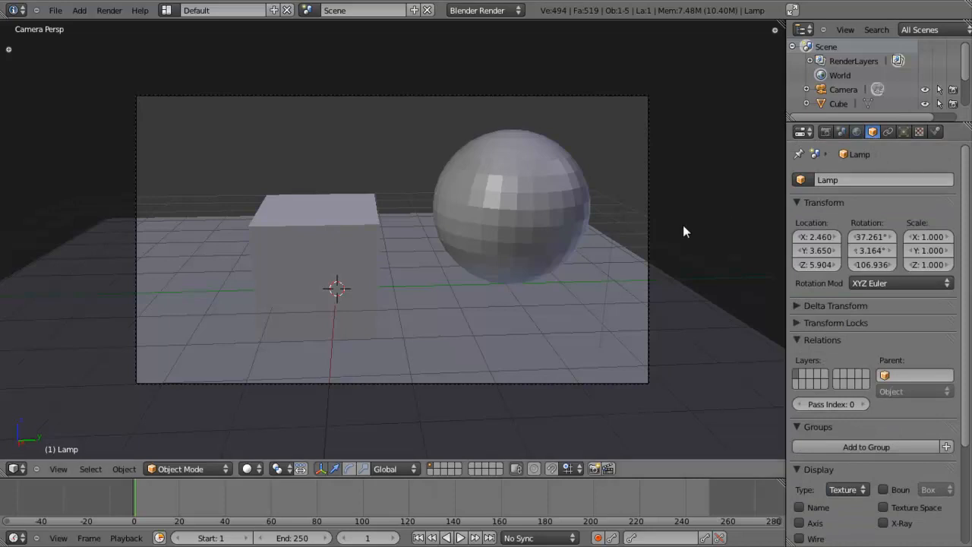
right_click(476, 198)
right_click(369, 238)
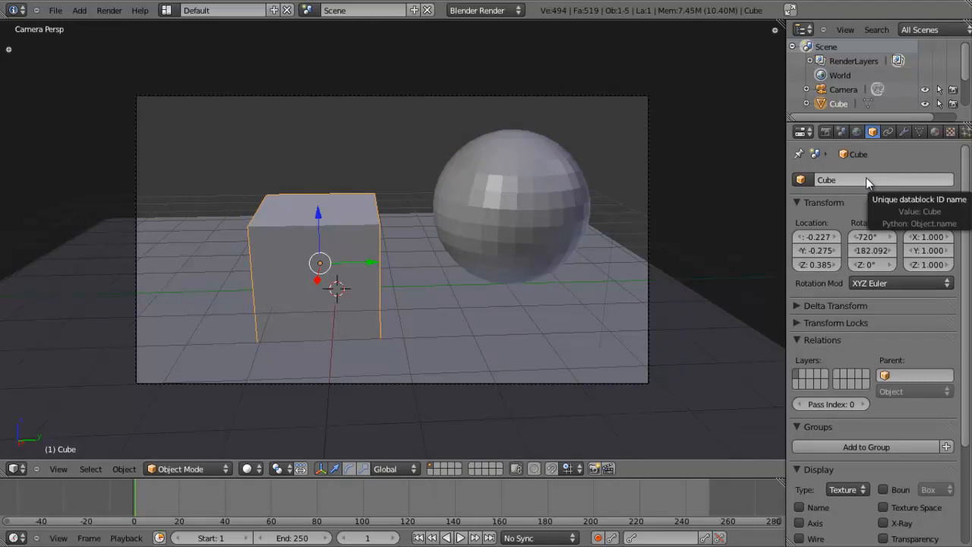
Review the cube's object properties, comparing Transform with the viewport's transform values and checking Delta Transform, Transform Locks and Display options
scroll(866, 177, "down", 5)
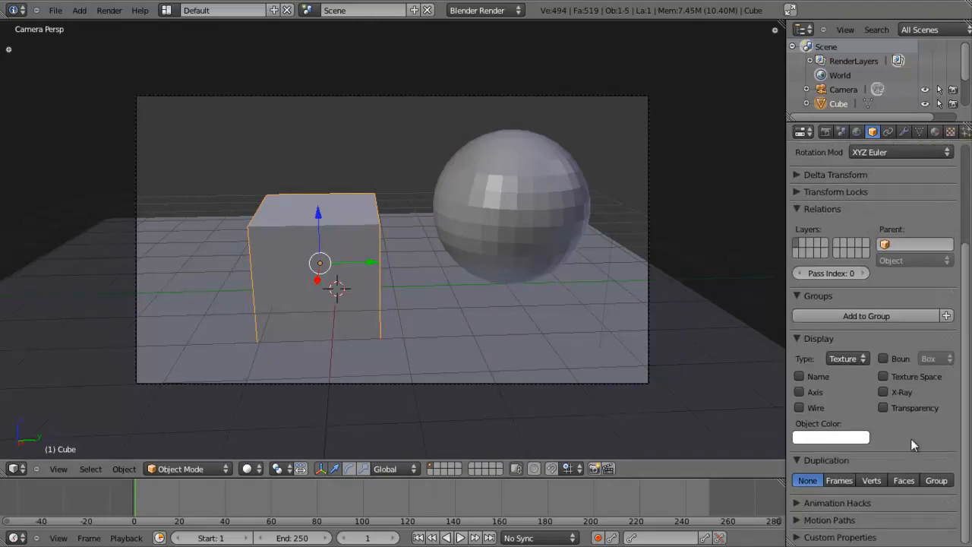
scroll(889, 439, "up", 5)
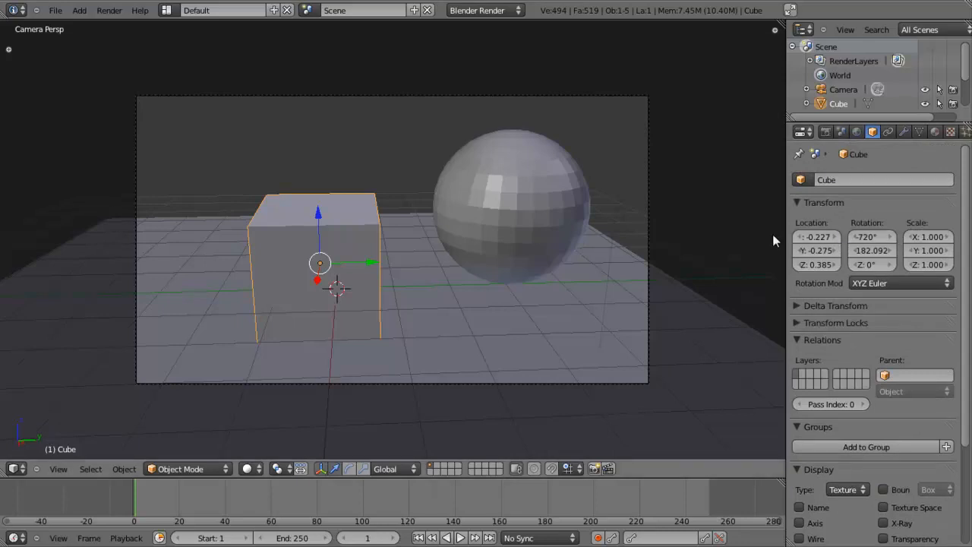
key("n")
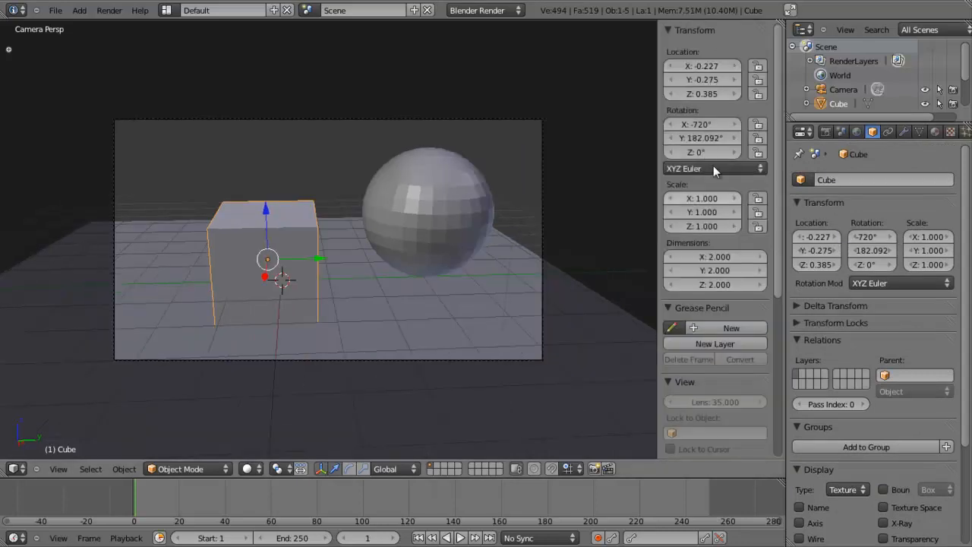
key("n")
left_click(801, 306)
left_click(800, 307)
left_click(798, 323)
left_click(798, 323)
scroll(796, 322, "down", 2)
scroll(796, 322, "down", 2)
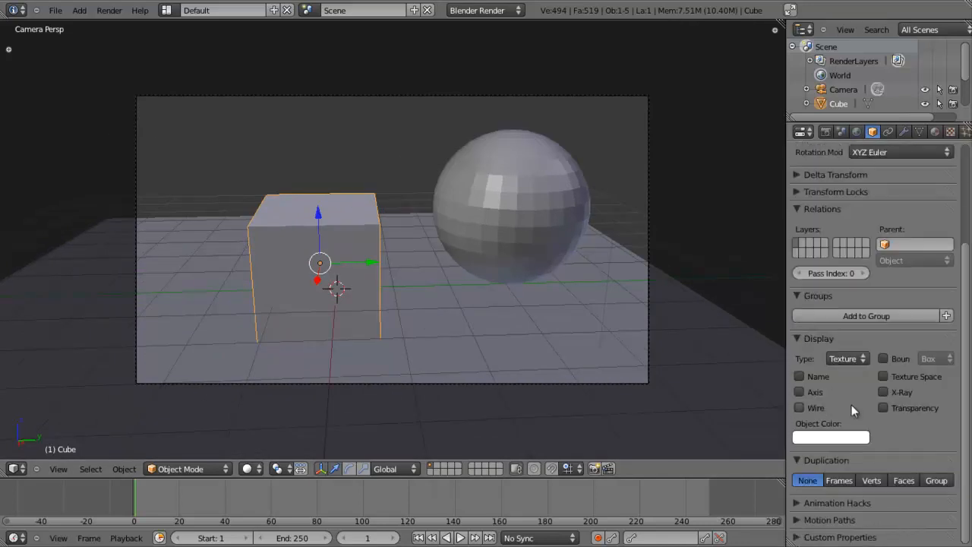
scroll(649, 342, "down", 5)
scroll(642, 340, "up", 5)
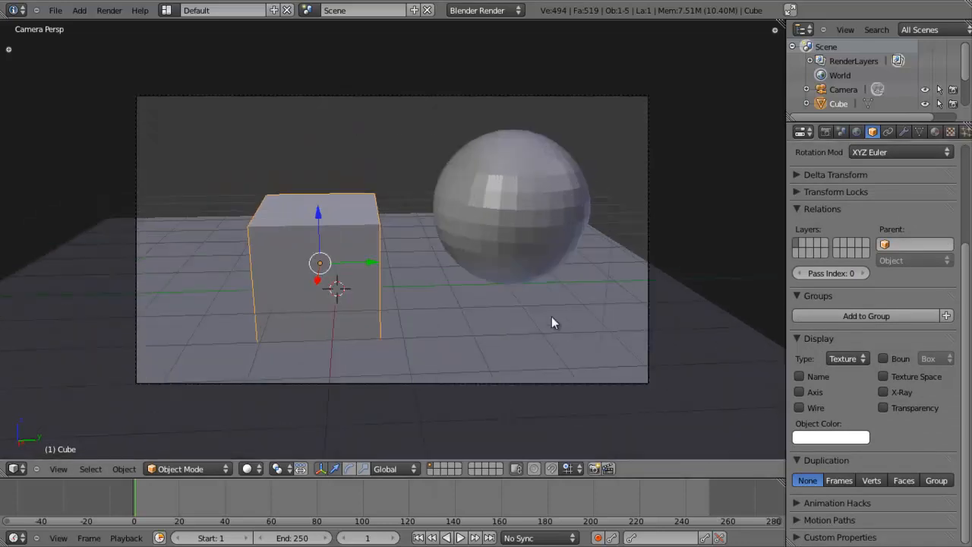
Switch the viewport shading to Wireframe and then to Bounding Box
left_click(251, 468)
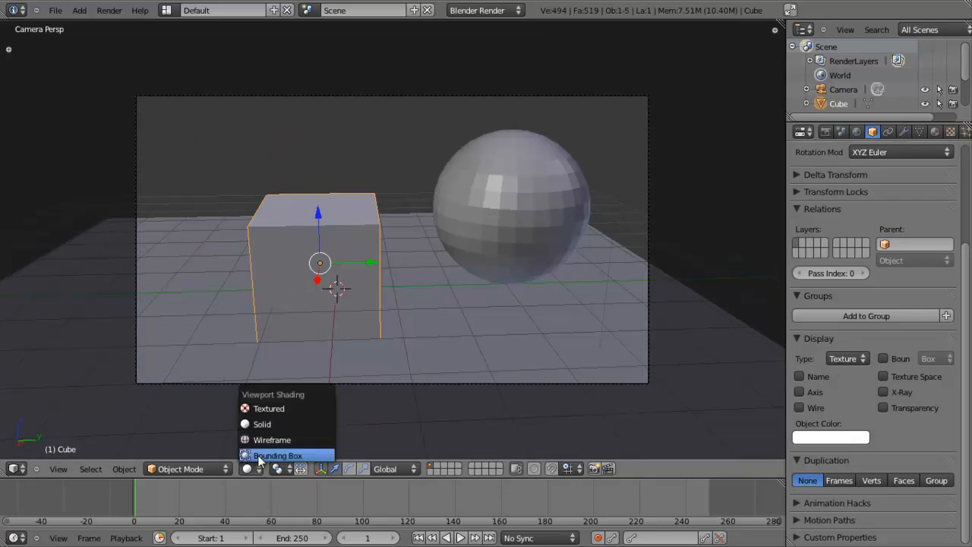
left_click(259, 442)
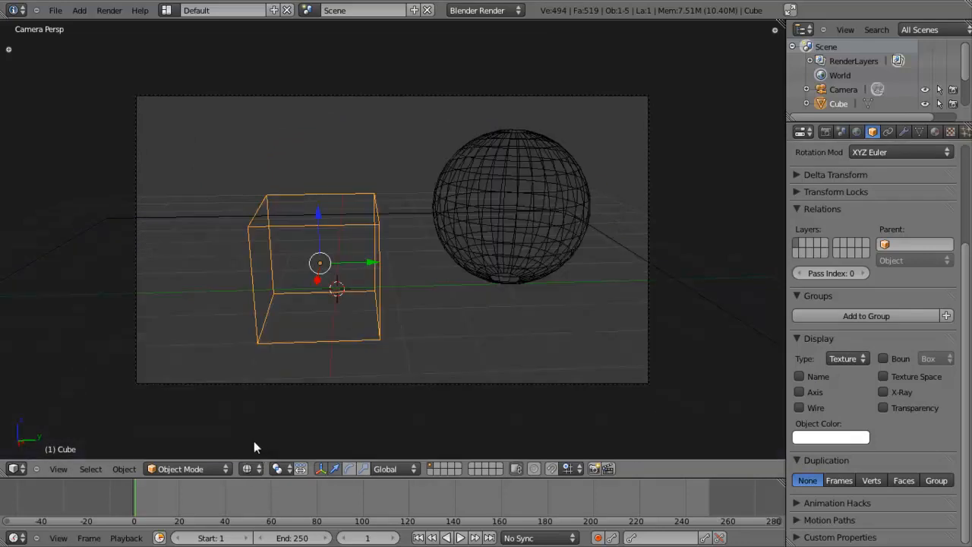
left_click(247, 468)
left_click(256, 453)
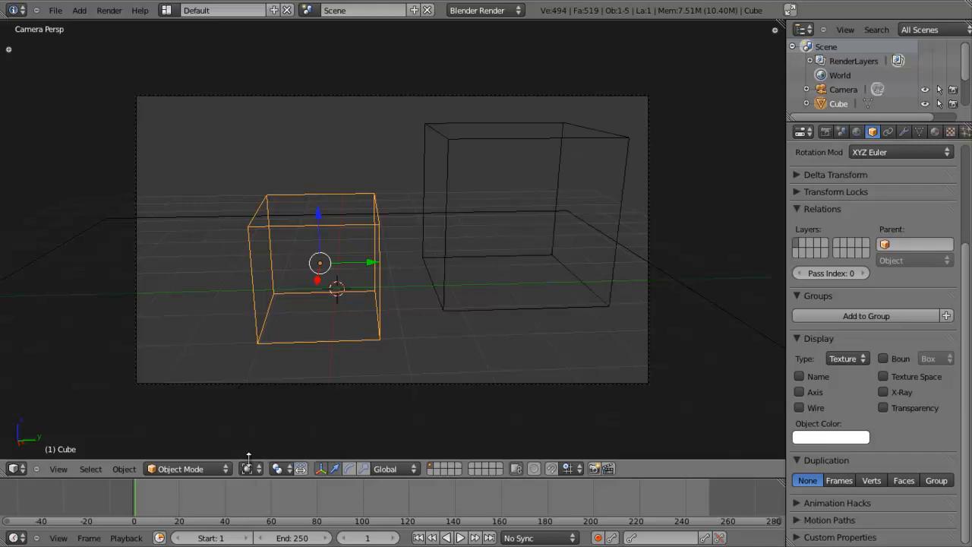
Select the sphere and set the viewport shading to Wireframe and then back to Solid
right_click(449, 139)
left_click(249, 468)
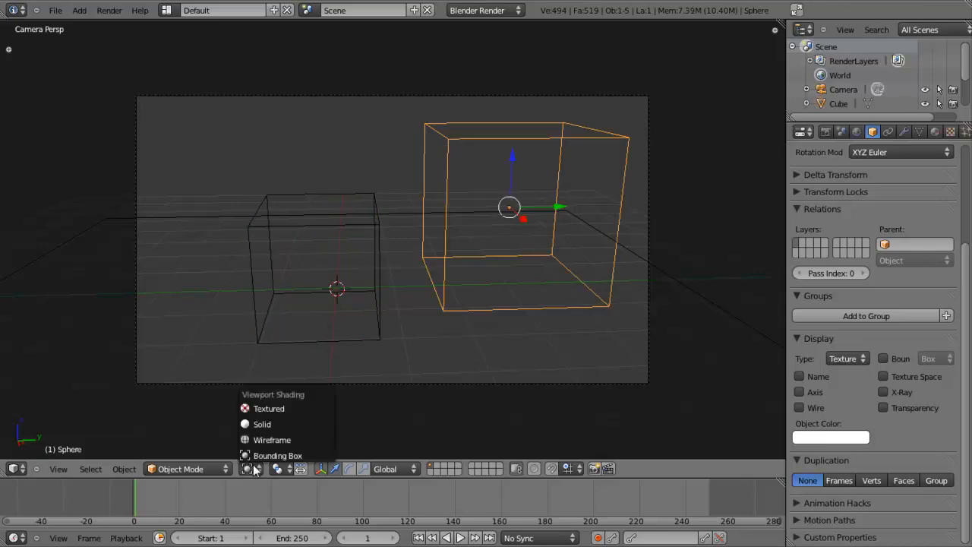
left_click(259, 440)
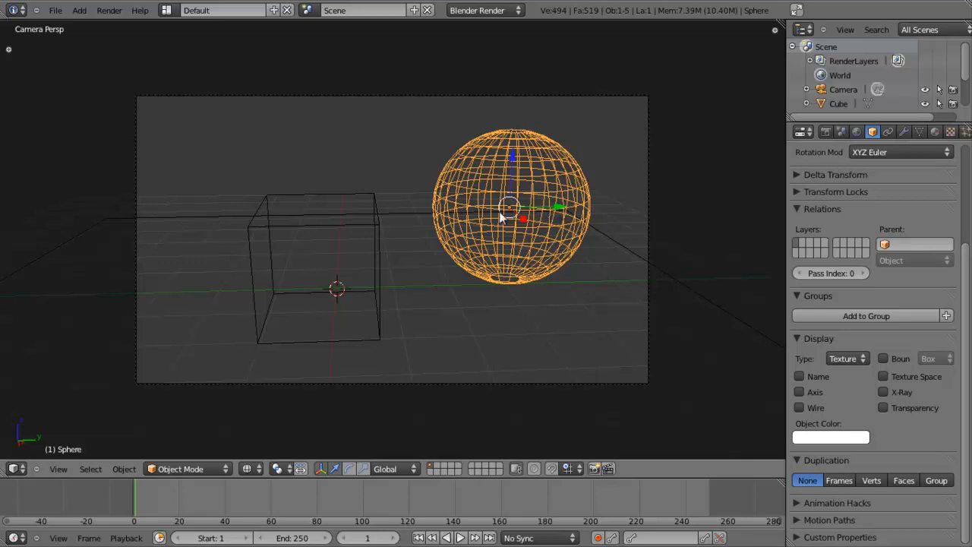
left_click(246, 473)
left_click(258, 428)
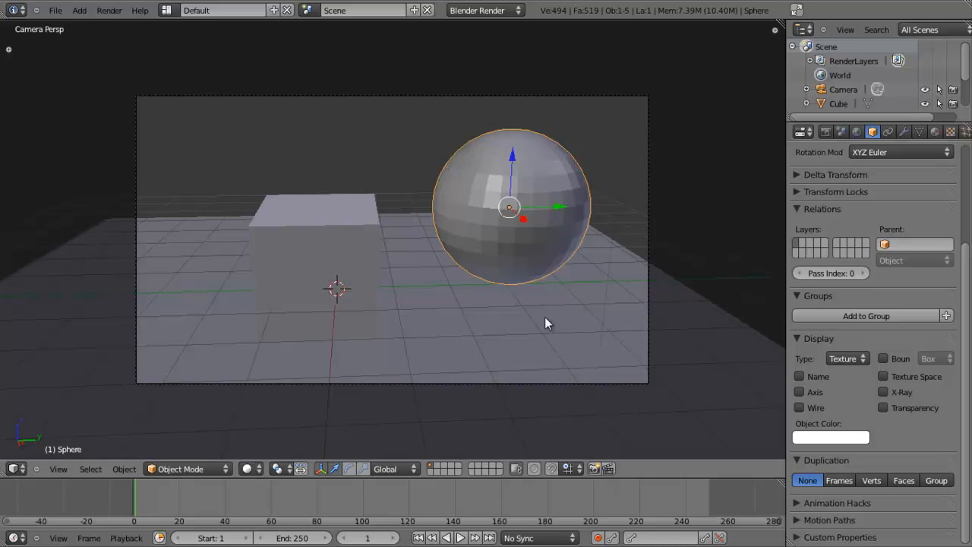
Switch the viewport shading to Textured
left_click(244, 467)
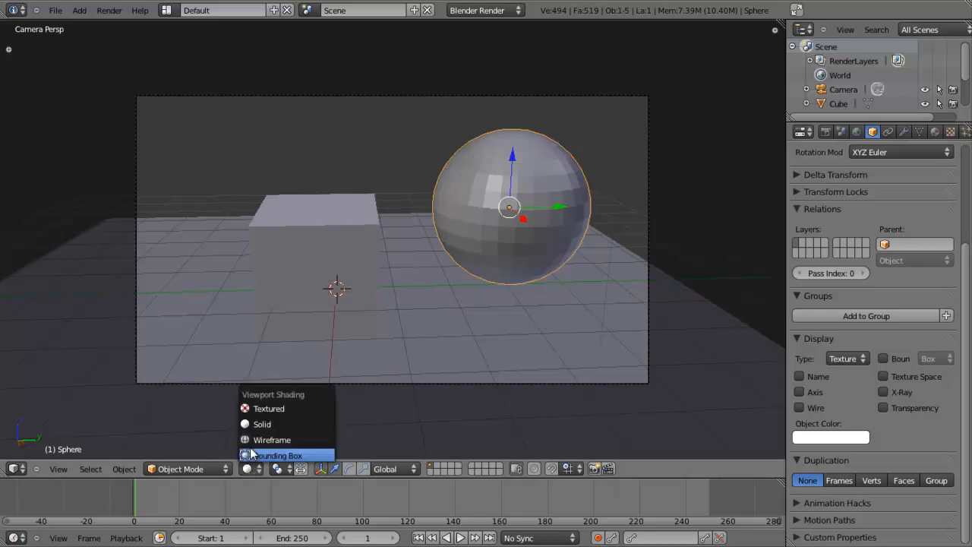
left_click(258, 407)
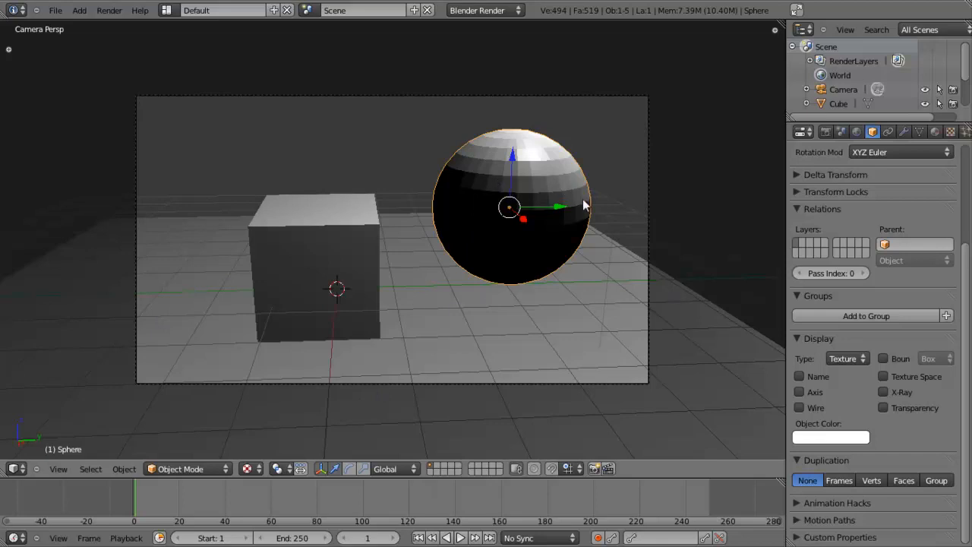
scroll(543, 195, "down", 4)
scroll(431, 225, "up", 2)
scroll(431, 226, "up", 3)
Set the sphere's maximum draw type to Wire and view it next to the textured cube
left_click(836, 359)
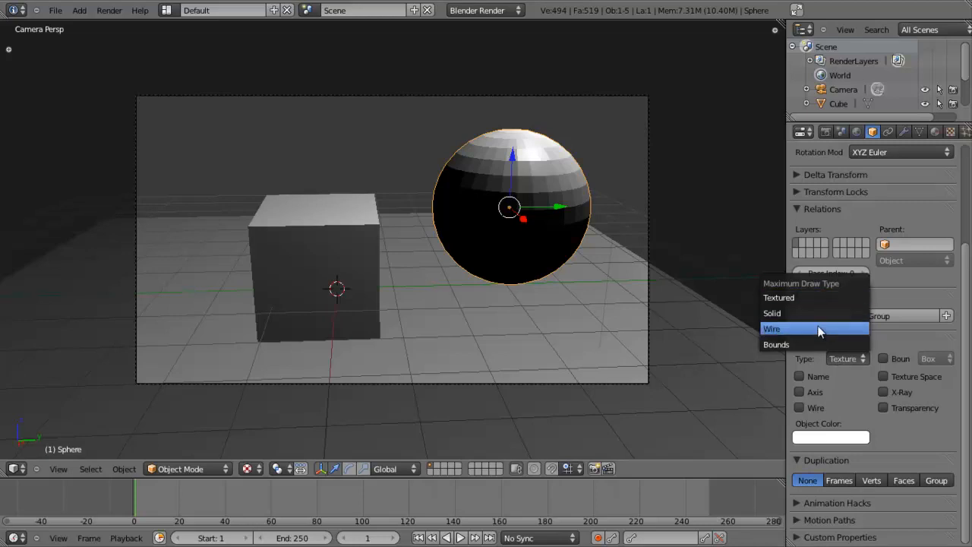
left_click(821, 328)
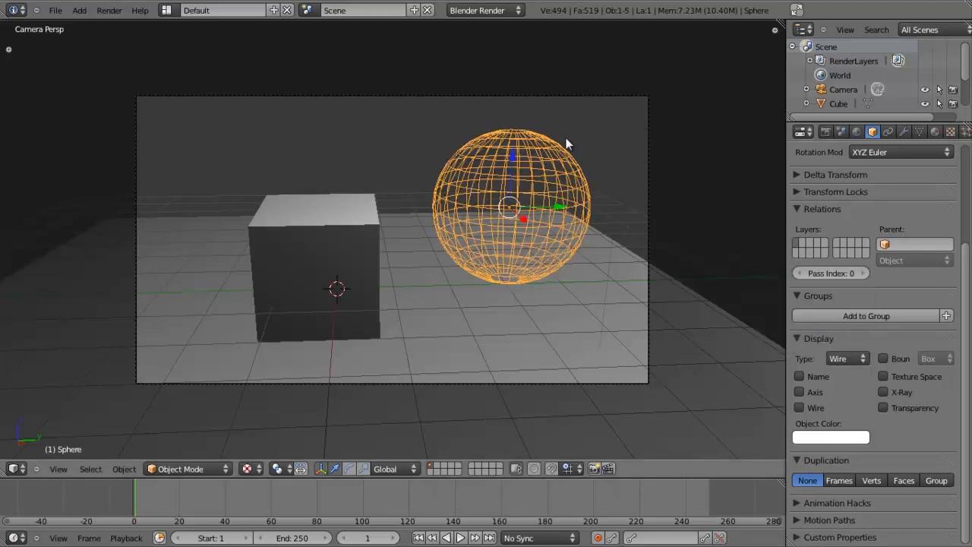
scroll(564, 288, "up", 2)
scroll(565, 288, "down", 4)
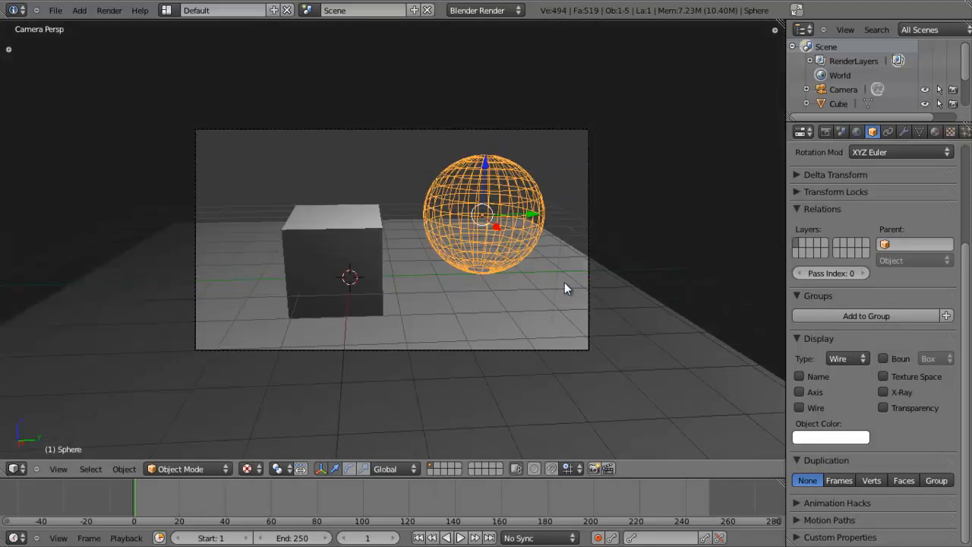
scroll(564, 284, "up", 2)
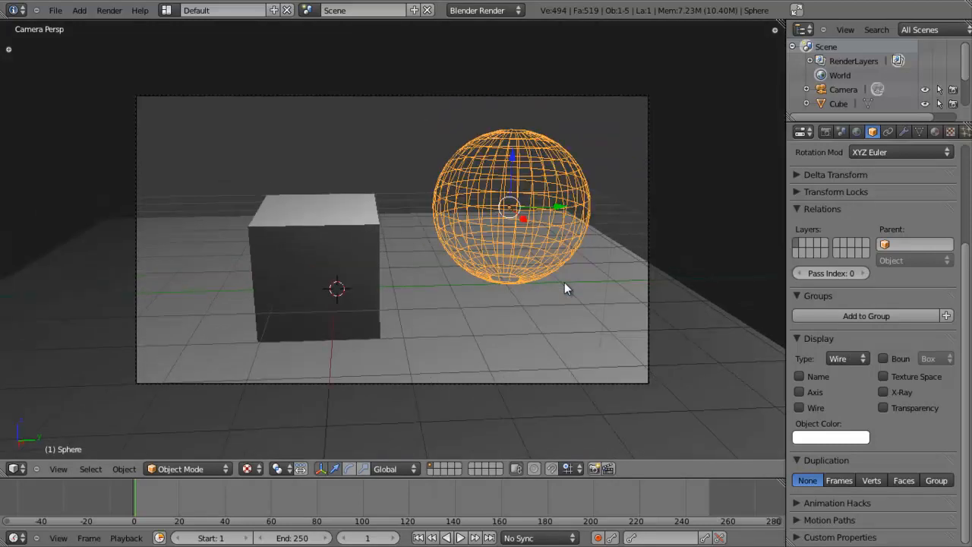
scroll(571, 288, "up", 1)
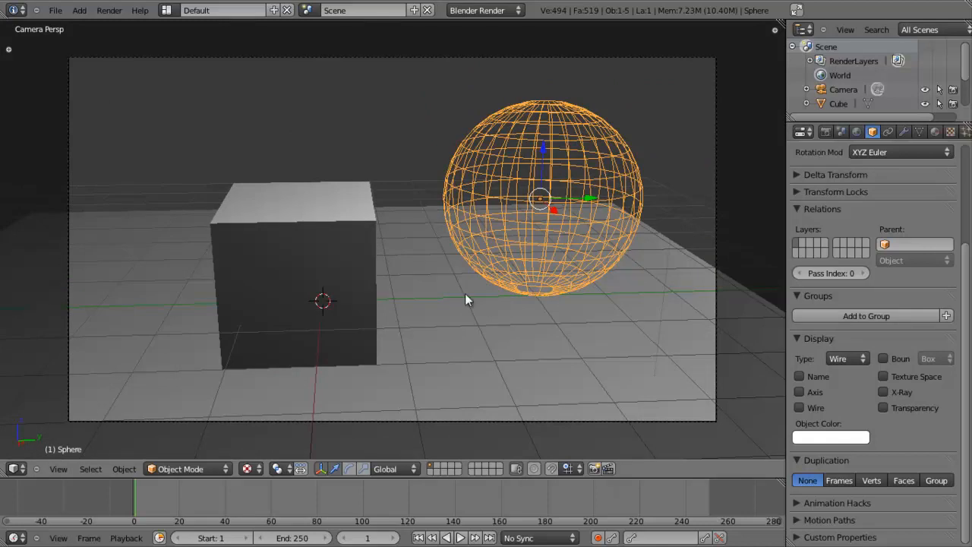
Set the sphere's maximum draw type to Bounds and then to Solid
left_click(860, 360)
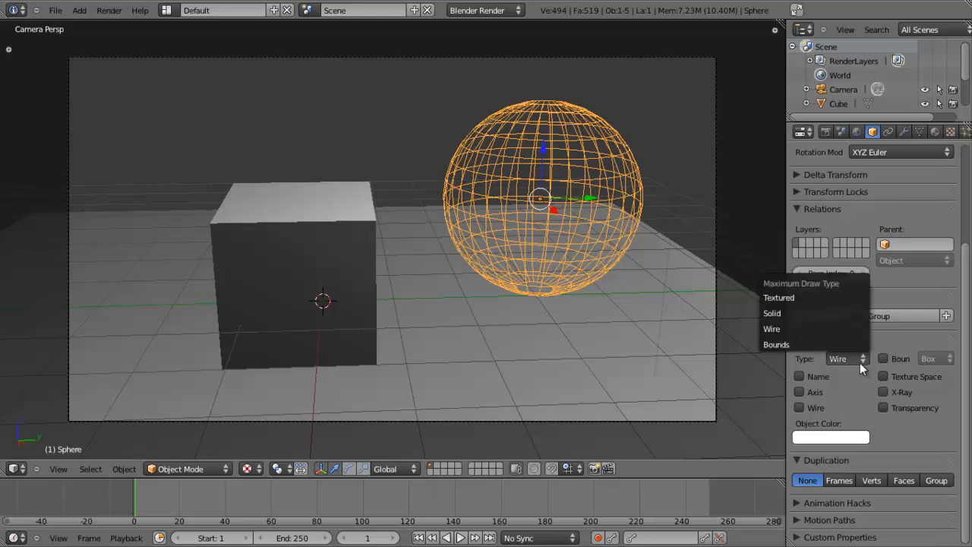
left_click(832, 345)
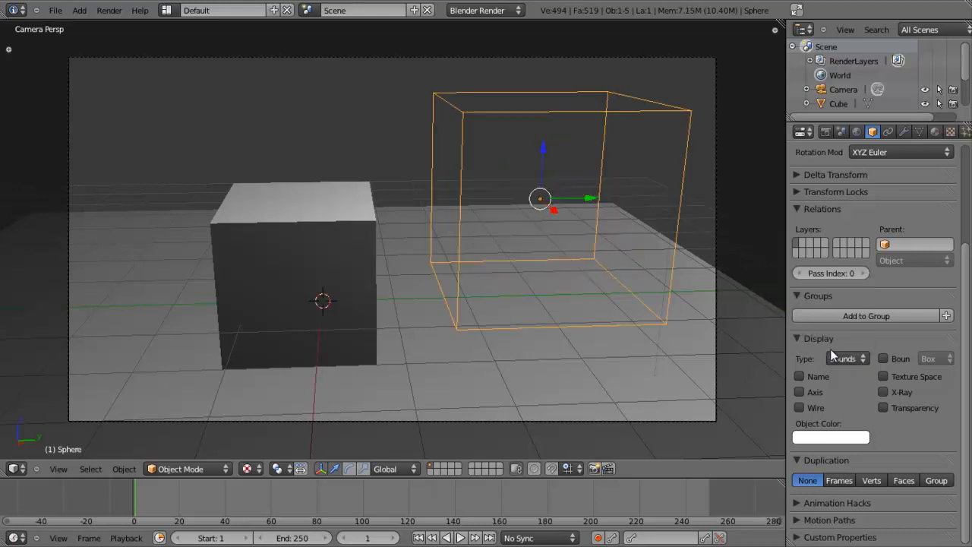
left_click(834, 356)
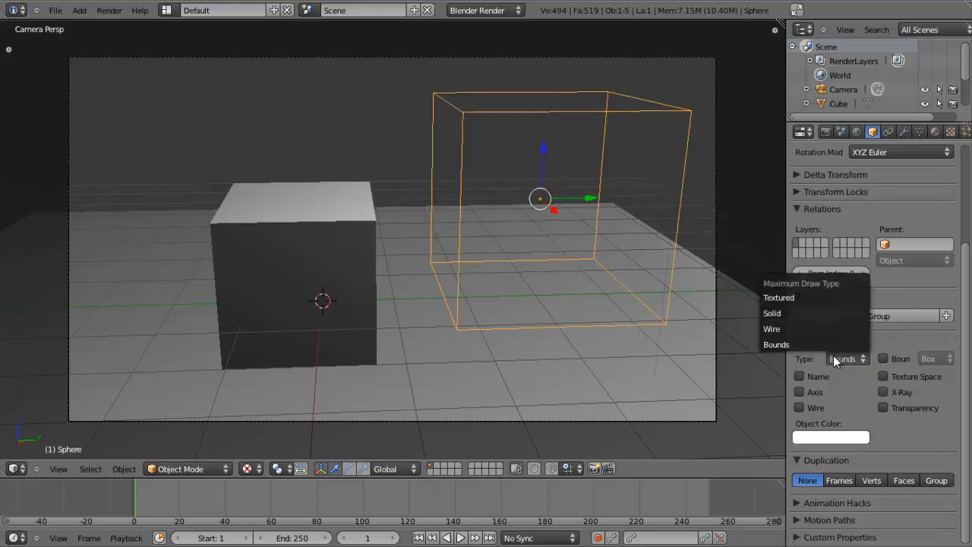
left_click(844, 358)
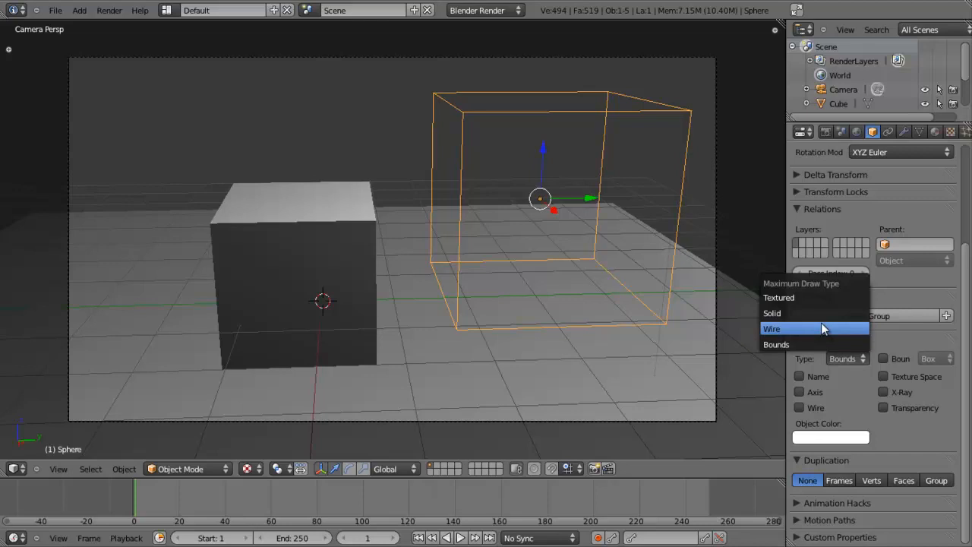
left_click(845, 359)
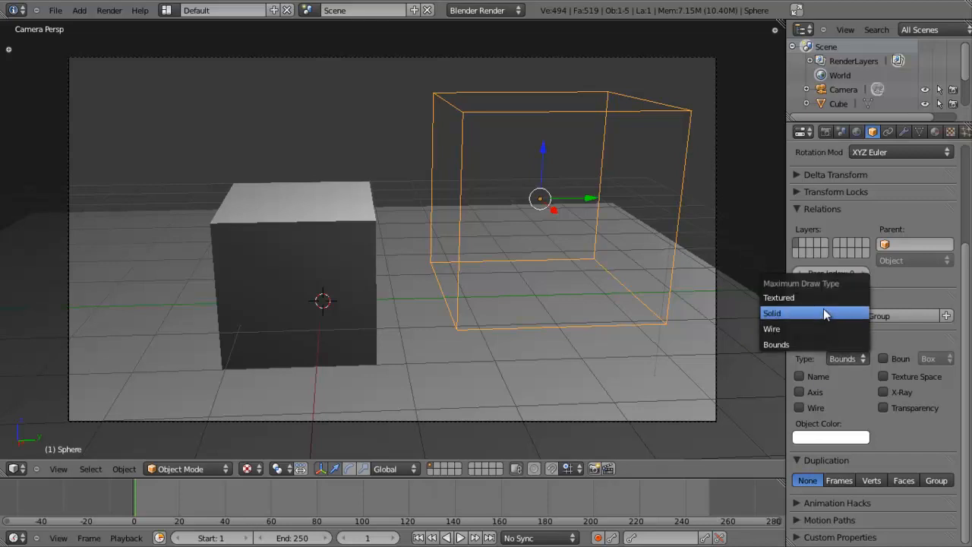
left_click(824, 312)
scroll(423, 247, "down", 6)
scroll(424, 246, "up", 6)
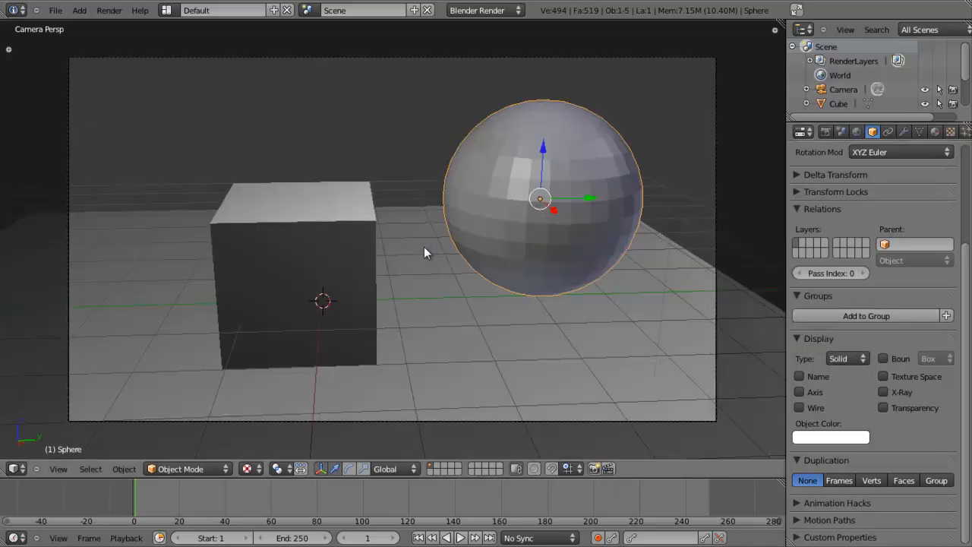
Look over the sphere's object constraints and the list of constraint types, and switch to its modifiers
scroll(872, 220, "up", 4)
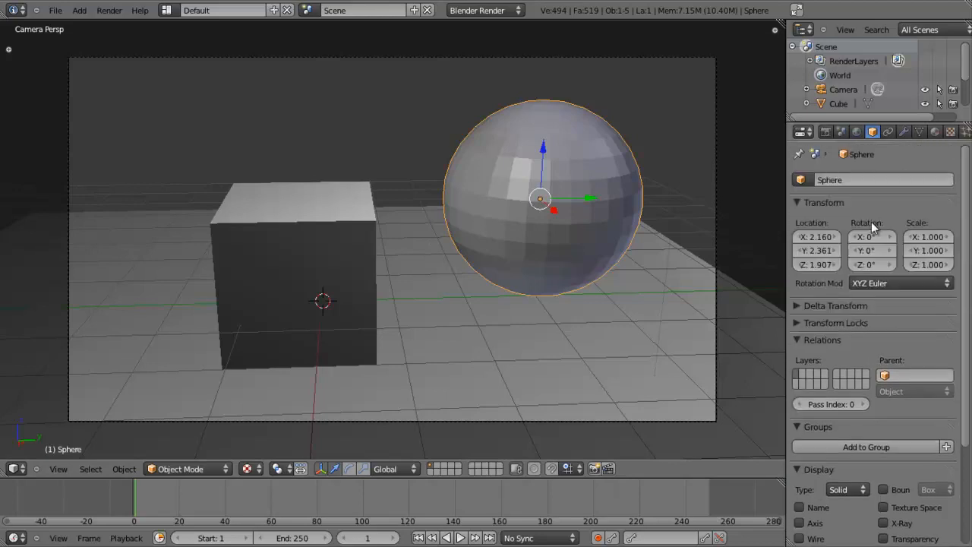
left_click(891, 133)
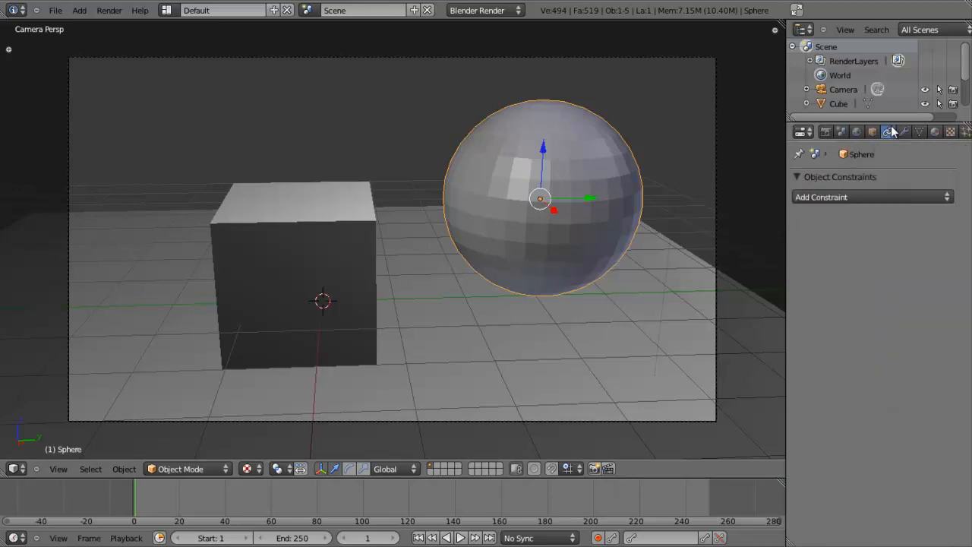
left_click(868, 198)
left_click(904, 132)
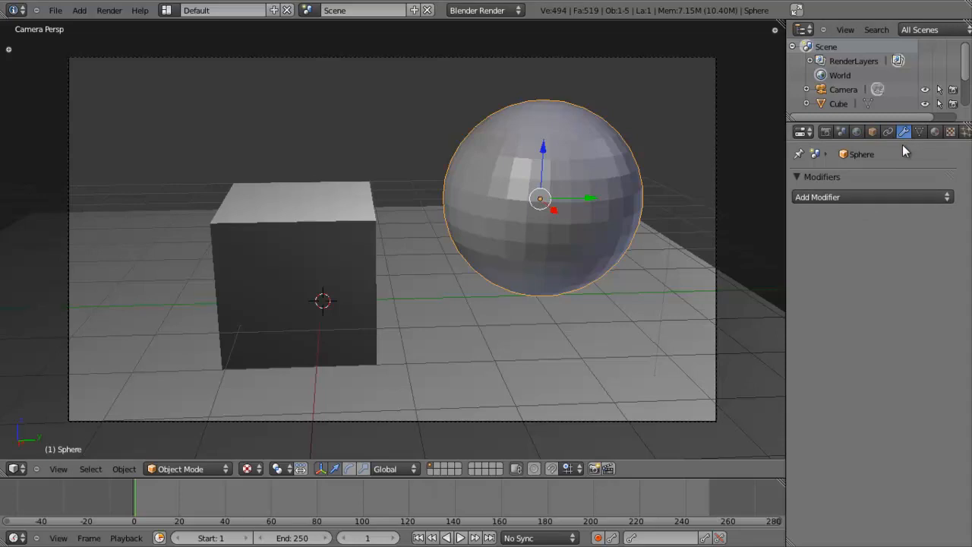
scroll(645, 206, "down", 3)
scroll(646, 211, "up", 3)
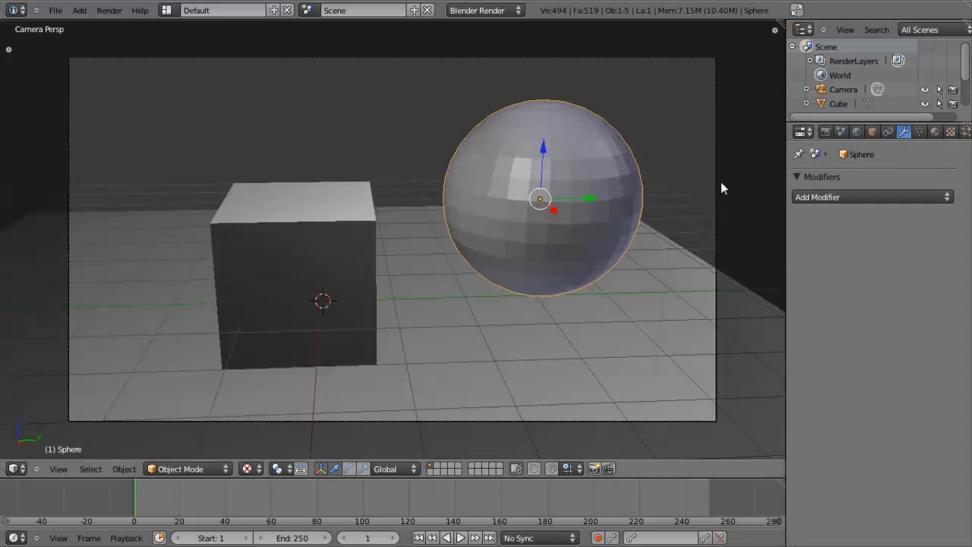
Add a Subdivision Surface modifier to the sphere
left_click(820, 196)
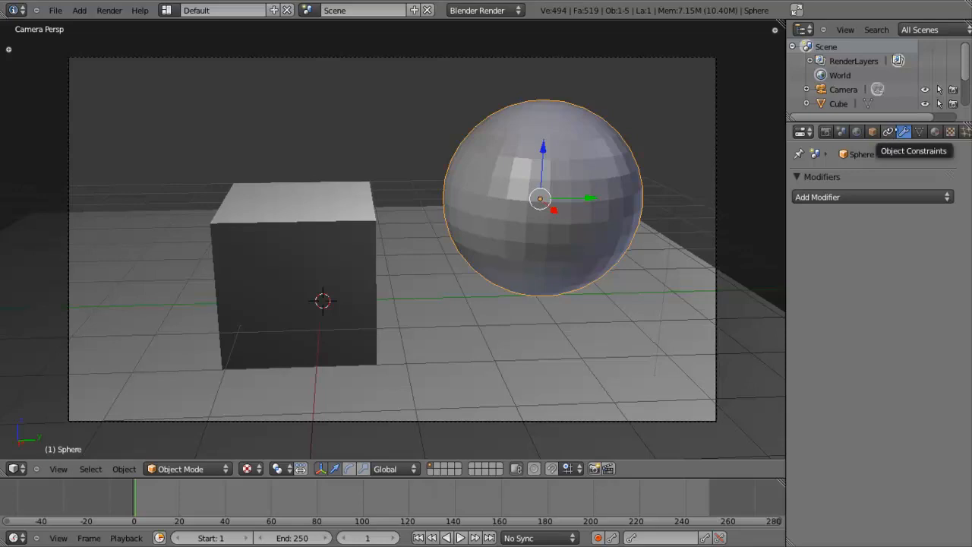
middle_click_drag(891, 130, 878, 128)
left_click(843, 199)
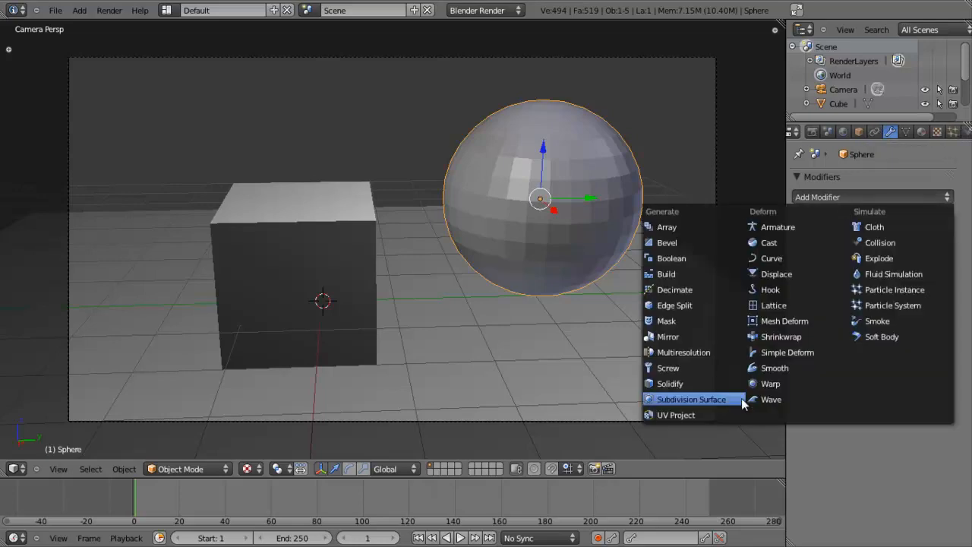
left_click(729, 400)
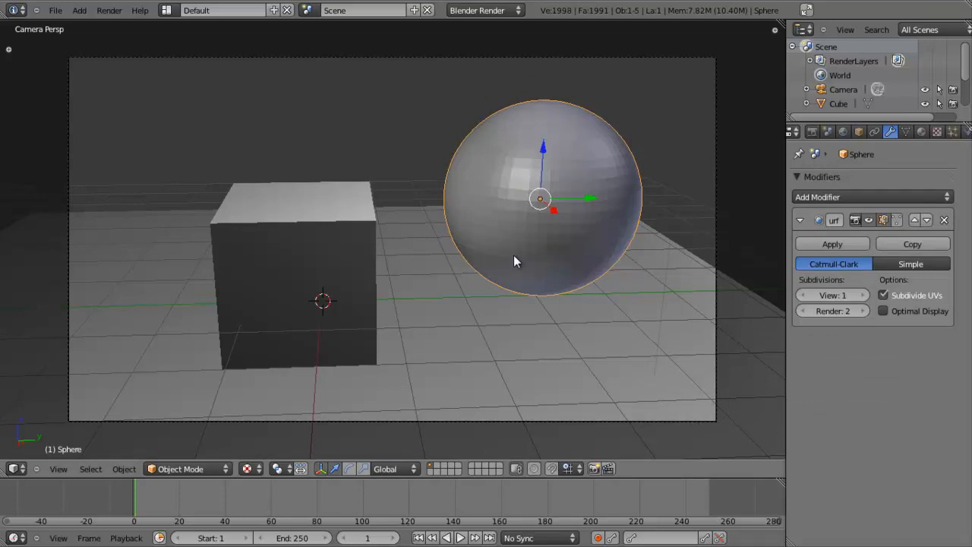
Try view subdivisions of 2 and 1 on the sphere's Subdivision Surface modifier, and end with View set to 0
left_click(859, 295)
left_click(806, 296)
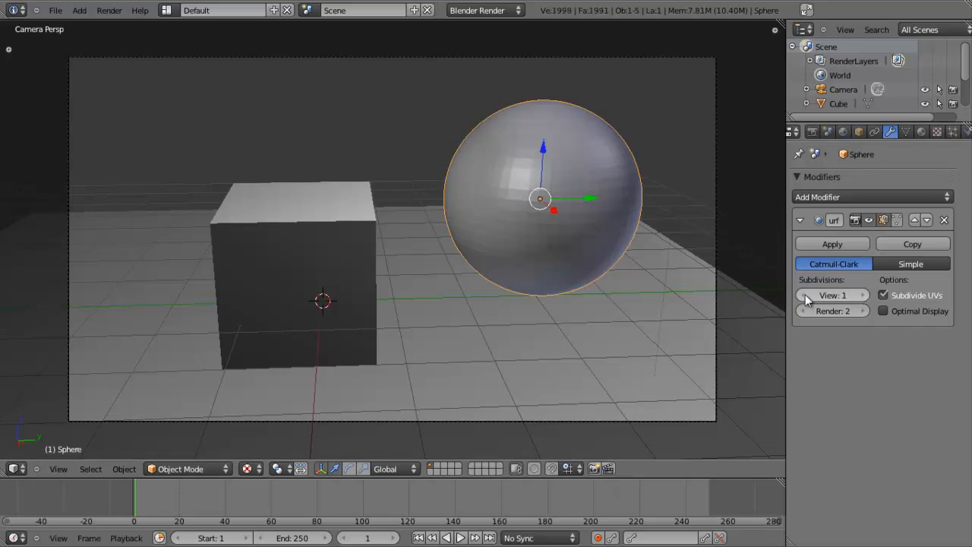
left_click(863, 295)
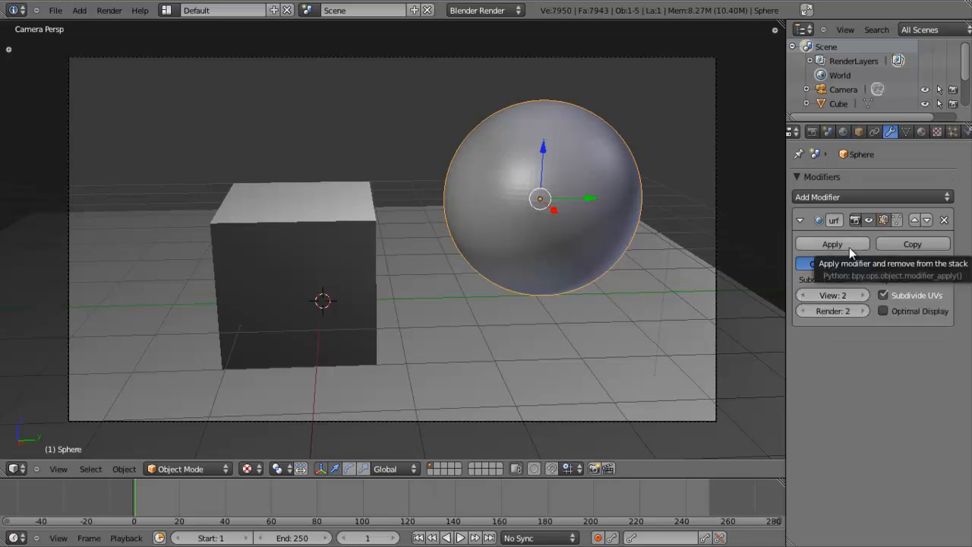
left_click(806, 296)
left_click(806, 295)
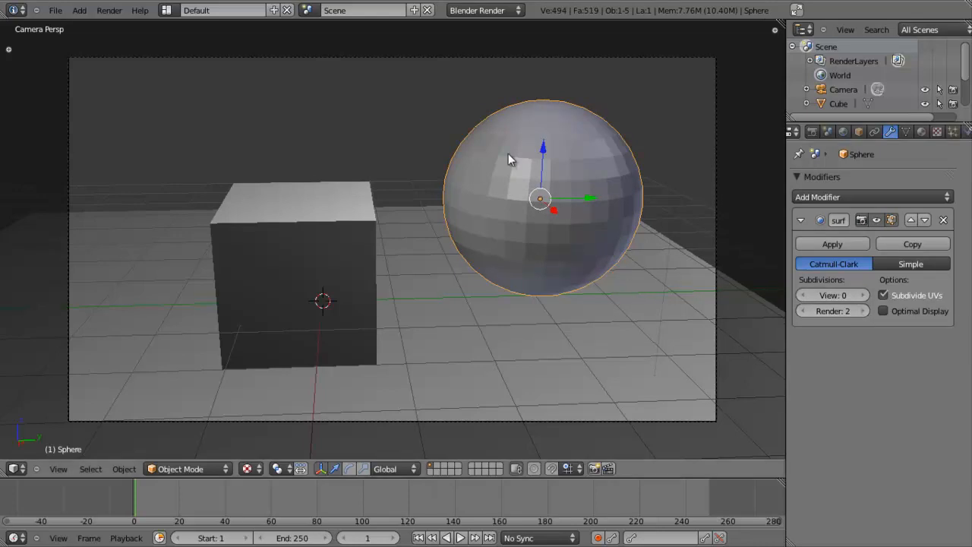
Render the scene to check the subdivided sphere, and return to the viewport
key("F12")
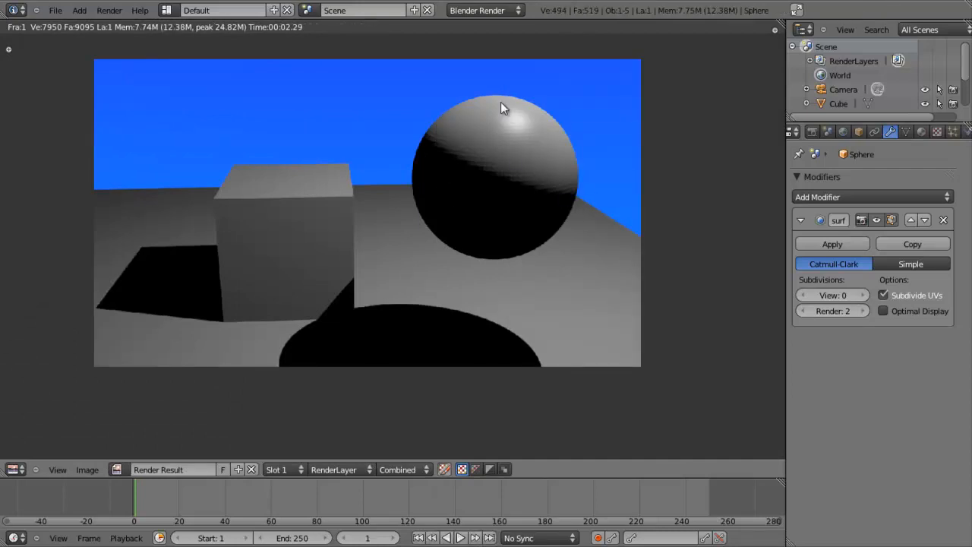
scroll(737, 330, "up", 2)
key("Escape")
Set the view subdivisions to 1 and back to 0, and re-render the scene to examine the sphere's surface up close
left_click(863, 295)
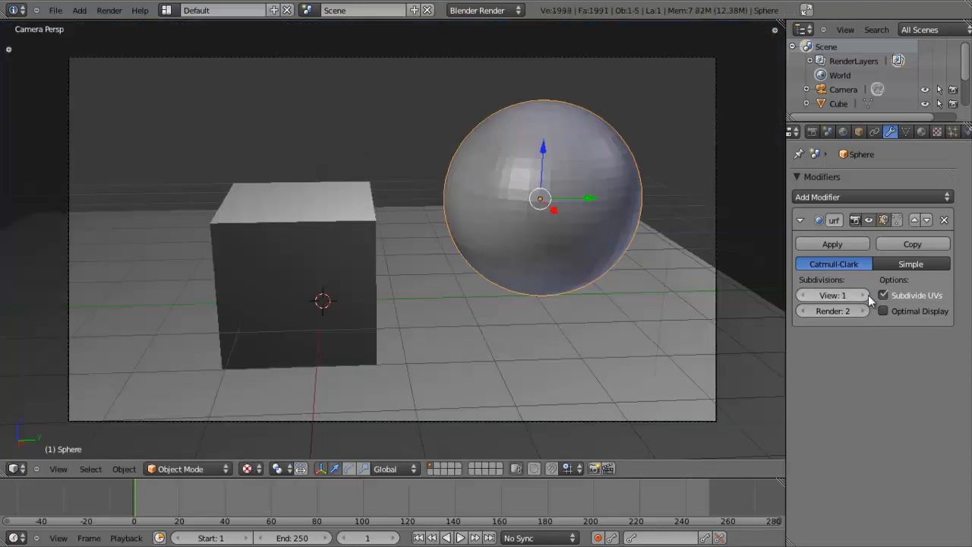
left_click(809, 298)
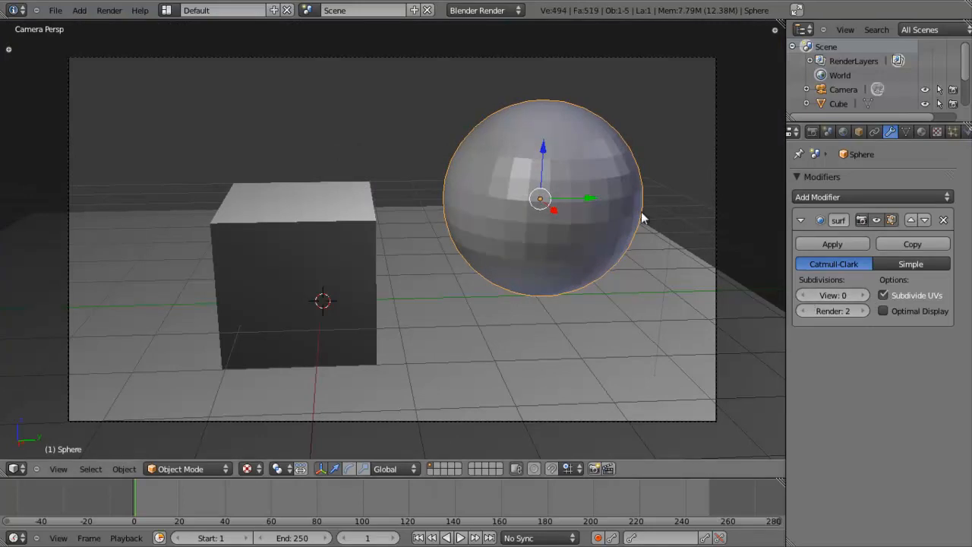
key("F12")
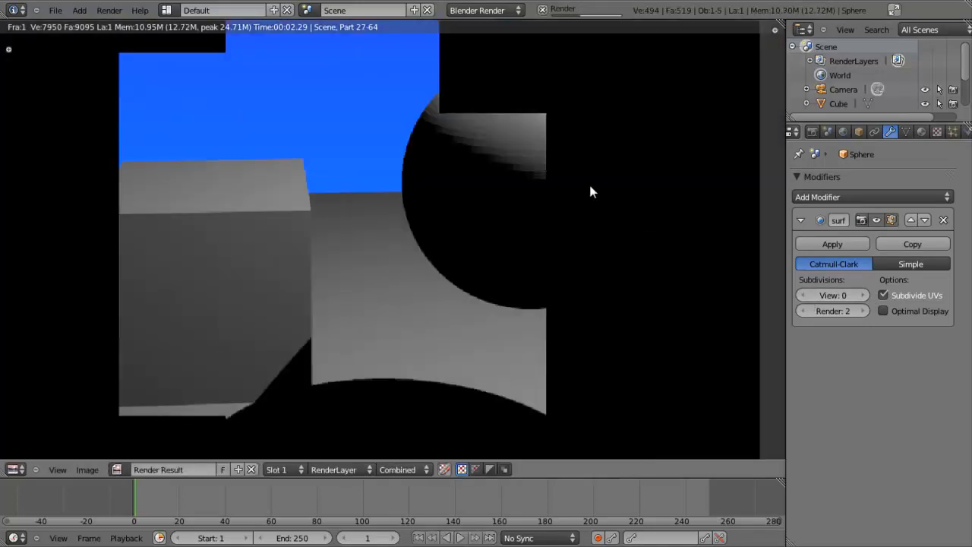
scroll(543, 180, "up", 3)
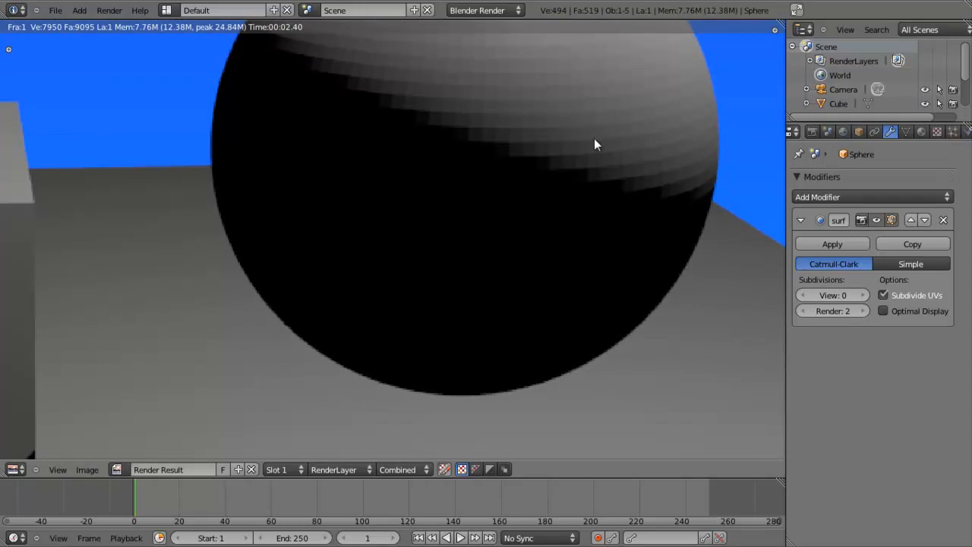
scroll(311, 115, "down", 3)
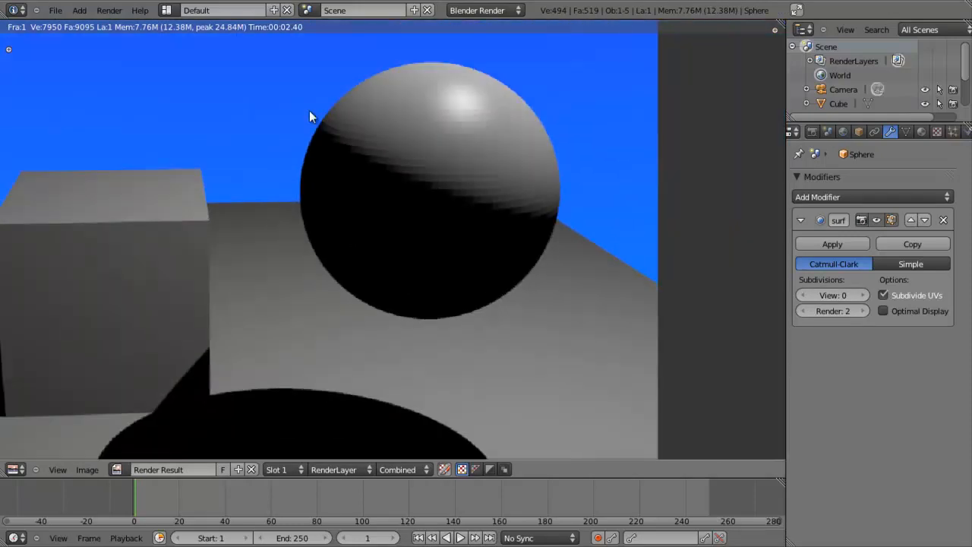
key("Escape")
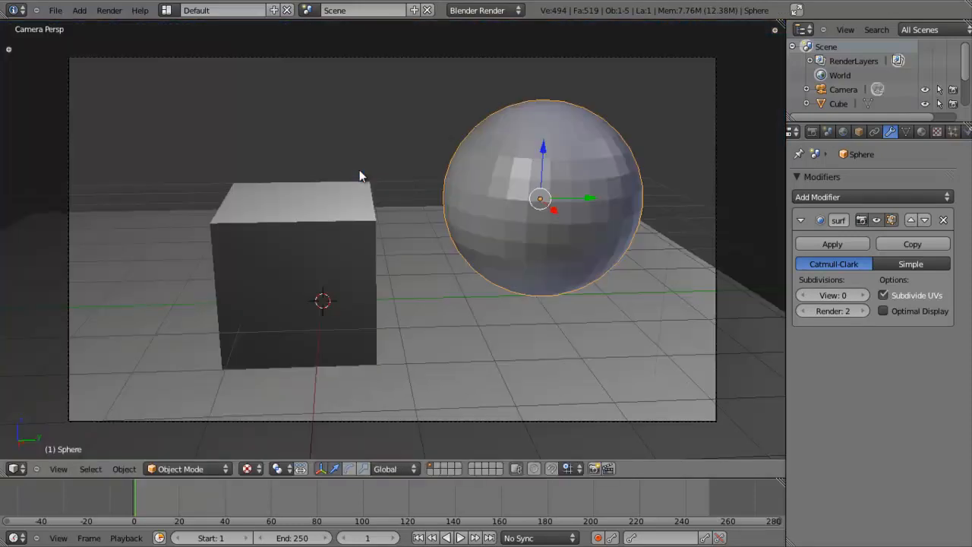
Apply smooth shading to the sphere using the object tools
scroll(354, 167, "down", 2)
key("t")
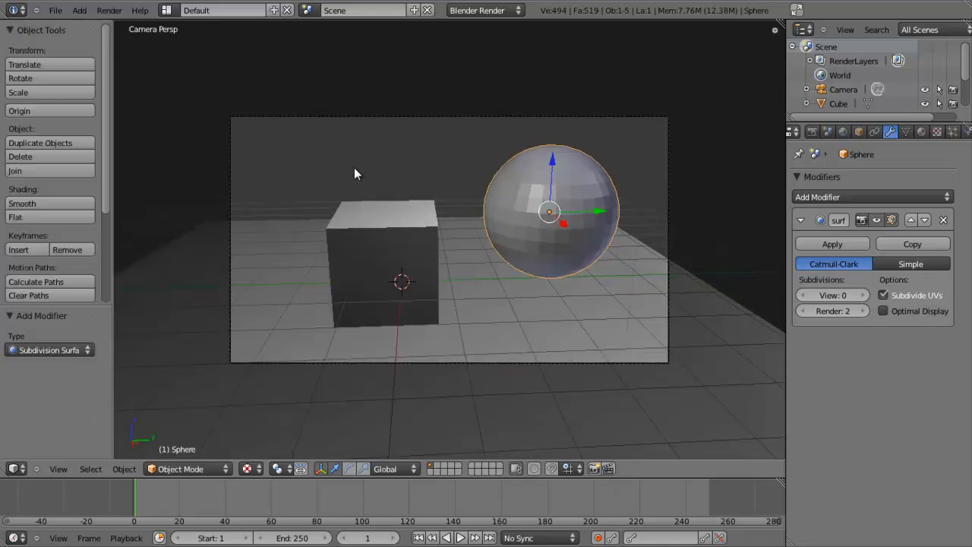
left_click(66, 202)
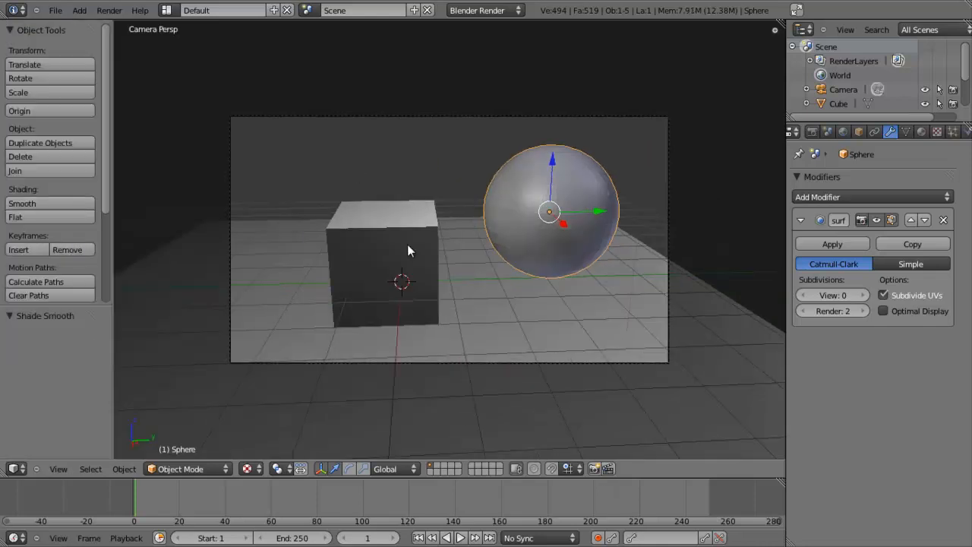
key("t")
Render the scene to check the smooth-shaded sphere, and return to the sphere's modifier settings
key("F12")
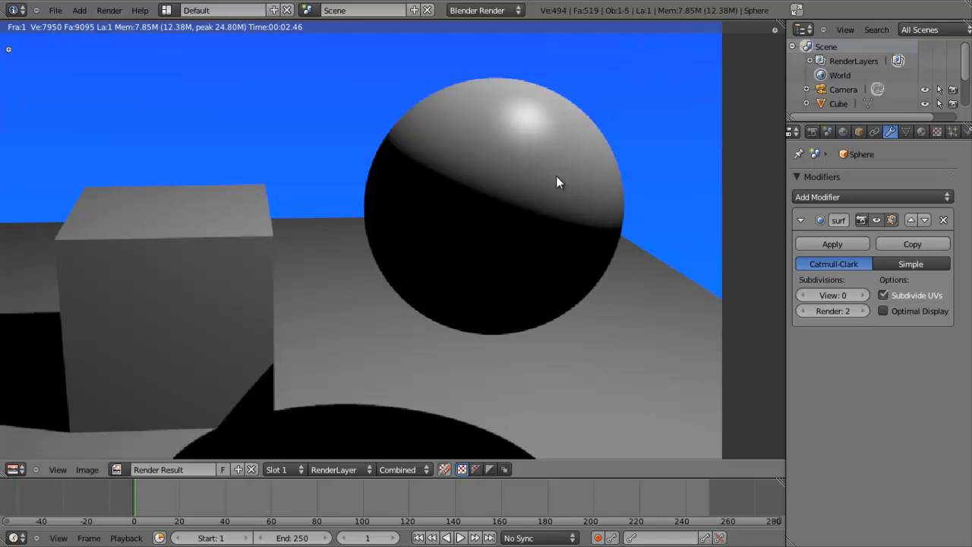
key("Escape")
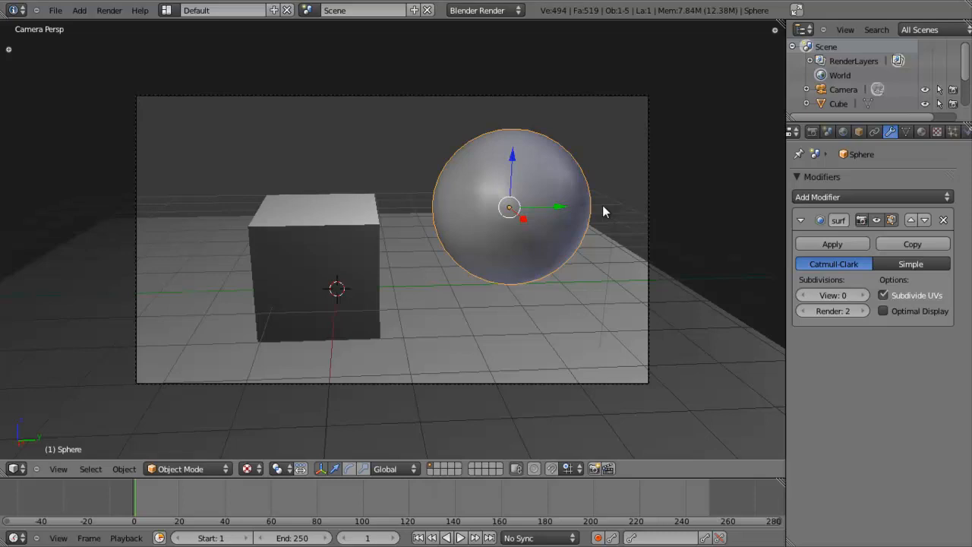
scroll(895, 135, "down", 2)
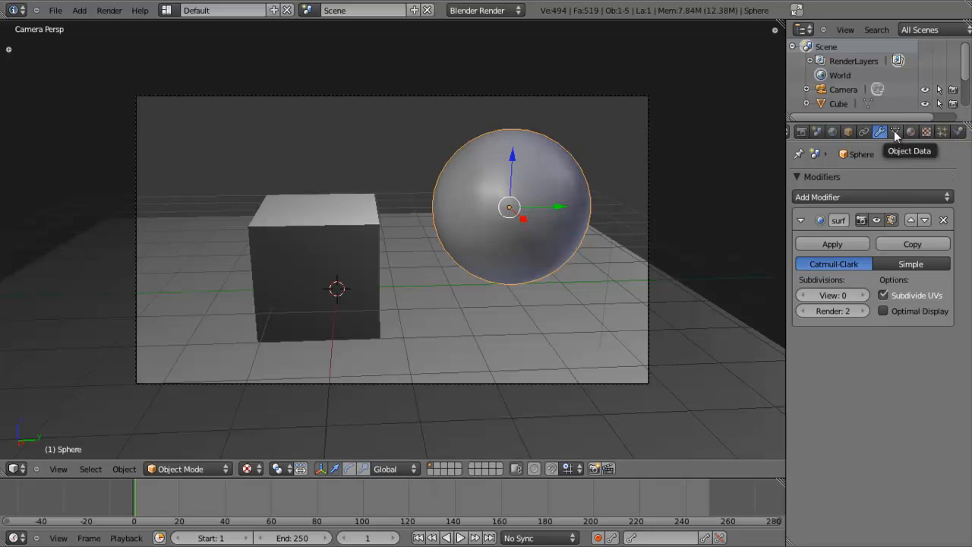
Open the sphere's object data settings and inspect its mesh vertices in Edit Mode before returning to Object Mode
left_click(896, 133)
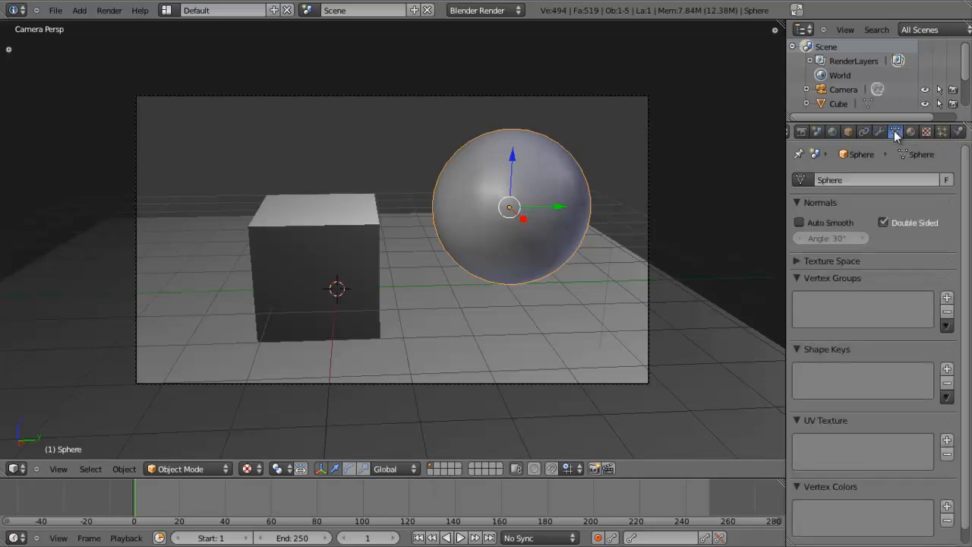
scroll(892, 188, "down", 1)
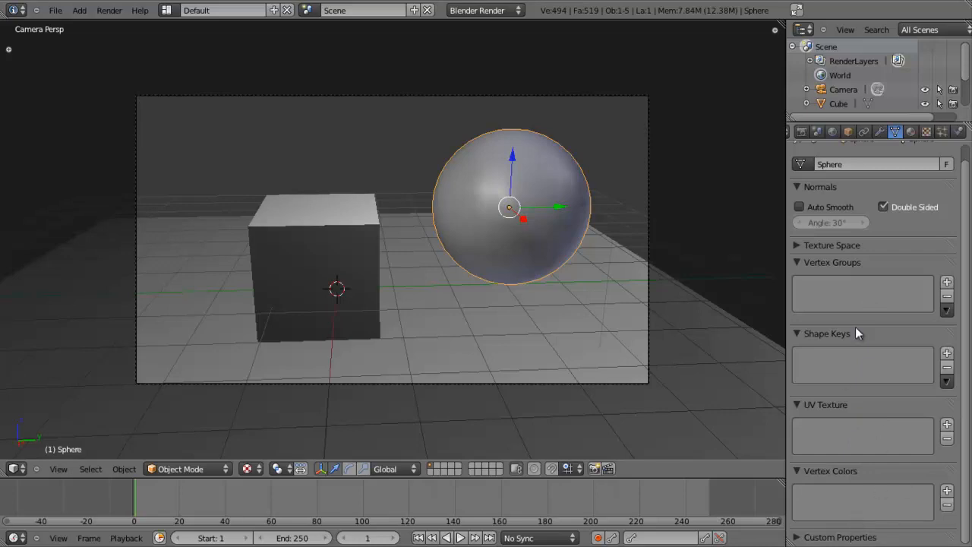
scroll(855, 327, "up", 1)
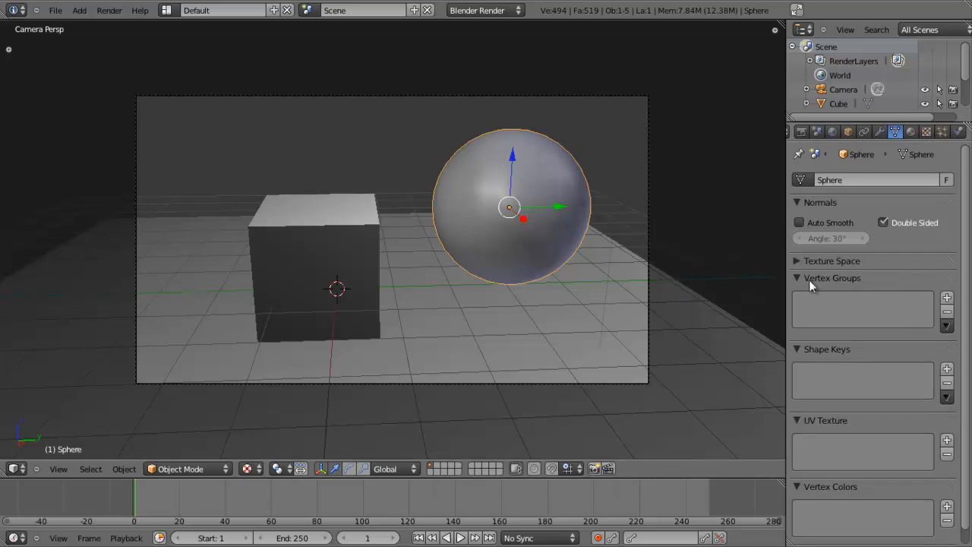
scroll(517, 244, "up", 3)
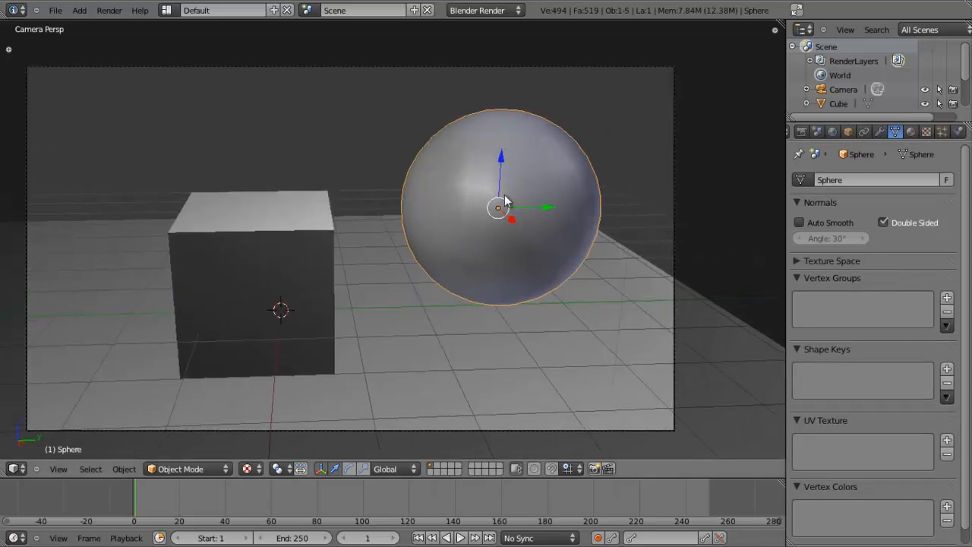
key("Tab")
key("a")
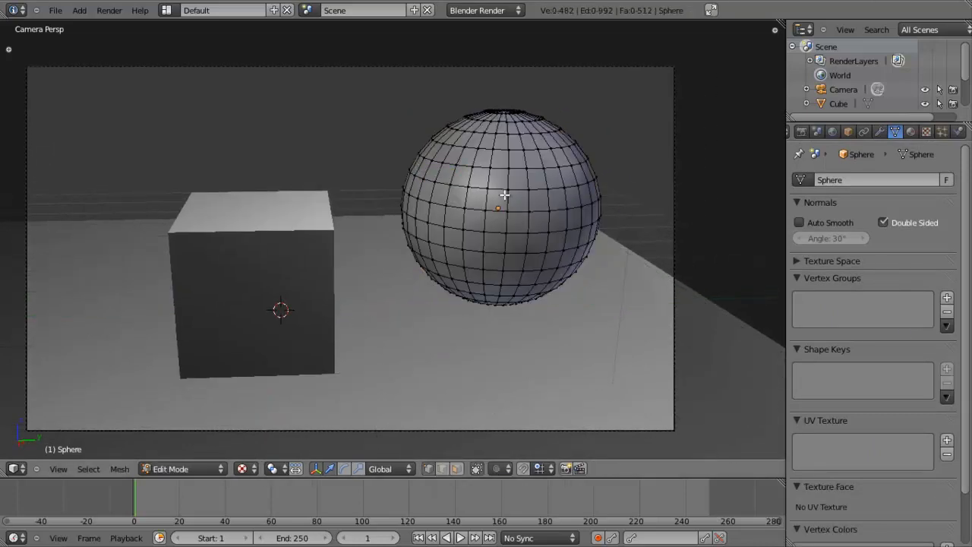
scroll(505, 196, "up", 2)
key("Tab")
scroll(506, 194, "down", 4)
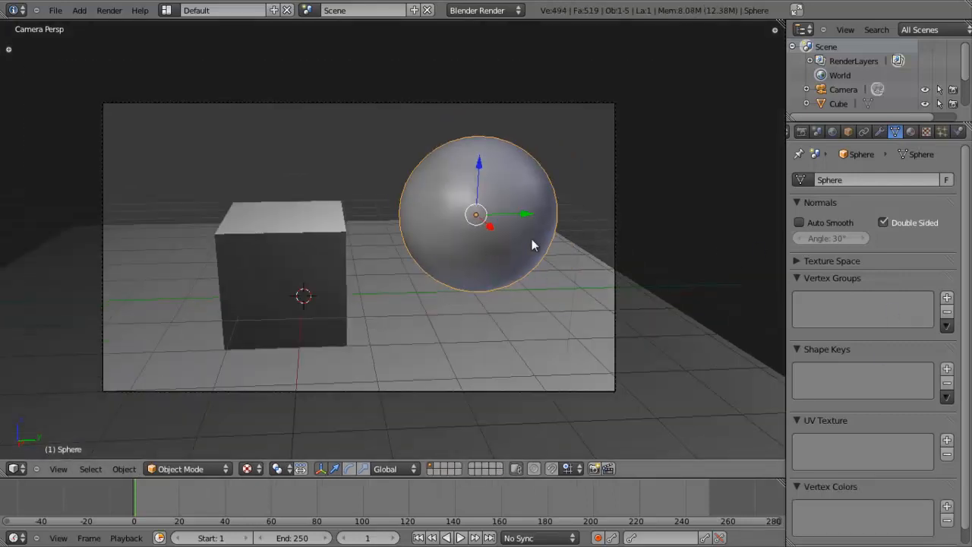
scroll(511, 229, "up", 1)
middle_click_drag(511, 227, 528, 227, "shift")
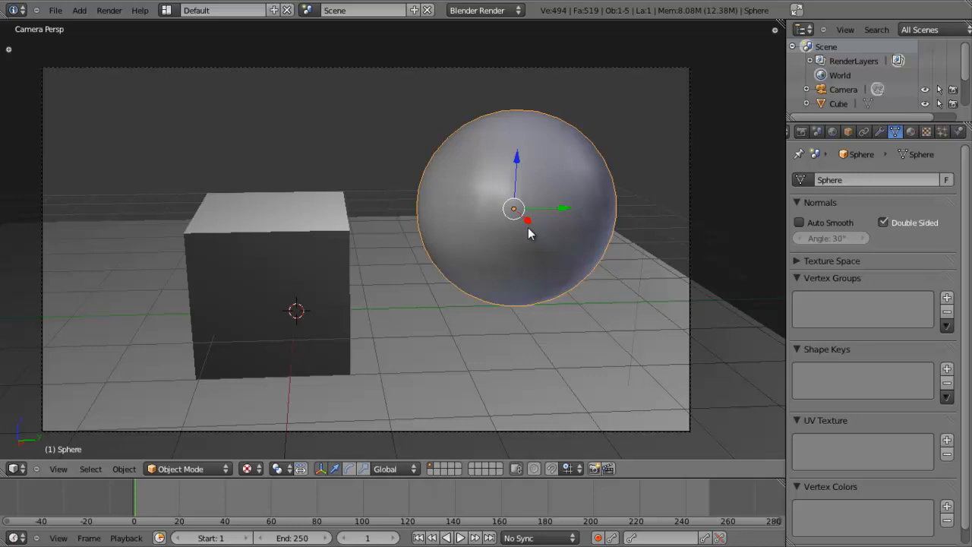
In Edit Mode, circle-select a patch of vertices across the upper and middle front of the sphere
key("Tab")
scroll(528, 216, "up", 2)
key("a")
key("a")
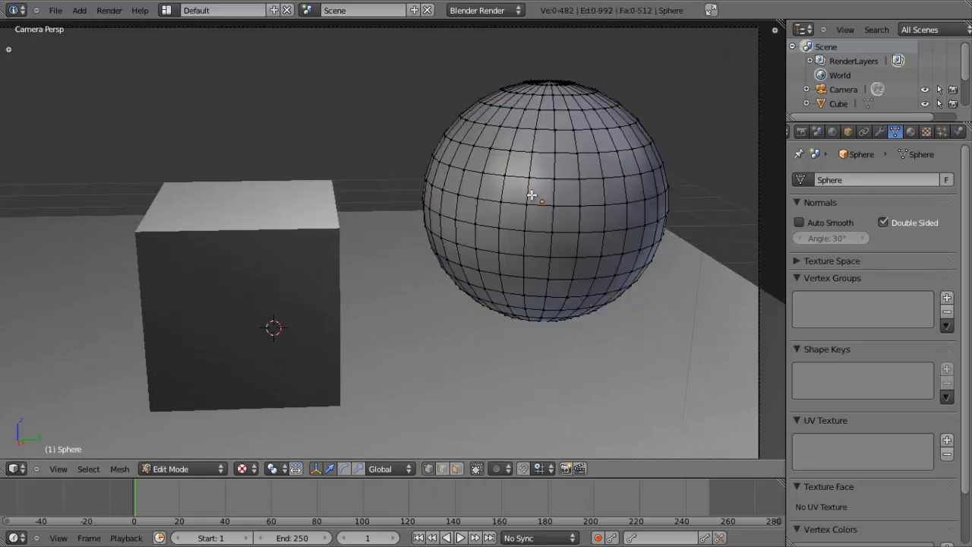
key("c")
left_click(527, 119)
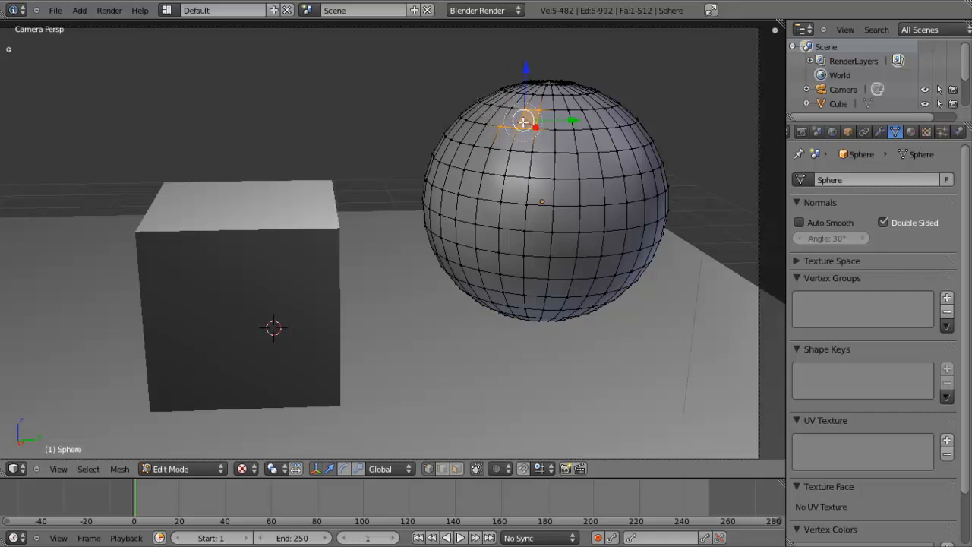
mouse_move(508, 129)
left_mouse_down()
mouse_move(502, 148)
mouse_move(519, 131)
mouse_move(508, 155)
mouse_move(515, 159)
mouse_move(494, 208)
mouse_move(586, 219)
mouse_move(593, 174)
mouse_move(555, 172)
mouse_move(581, 156)
mouse_move(577, 201)
mouse_move(536, 212)
mouse_move(563, 190)
left_mouse_up()
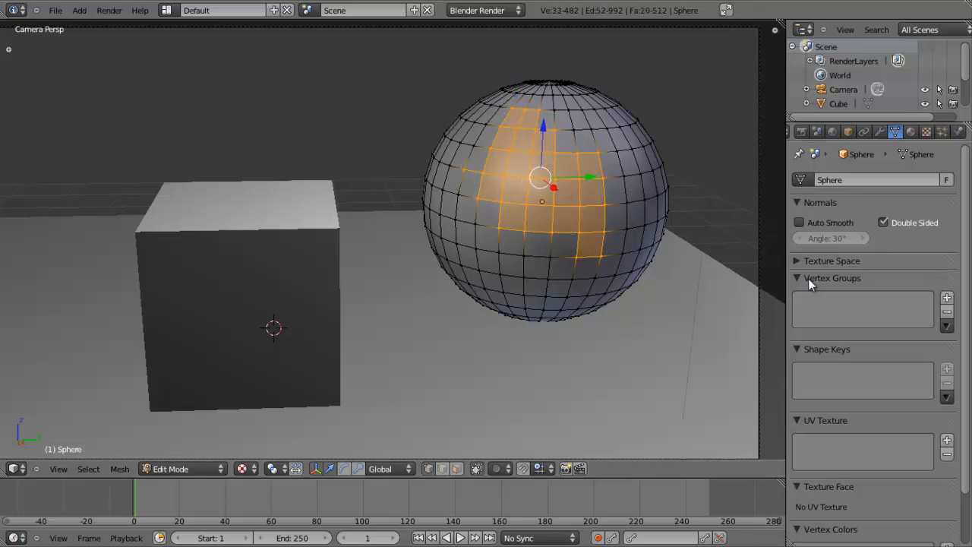
Create a vertex group on the sphere, assign the selected vertices to it, and return to Object Mode
left_click(946, 297)
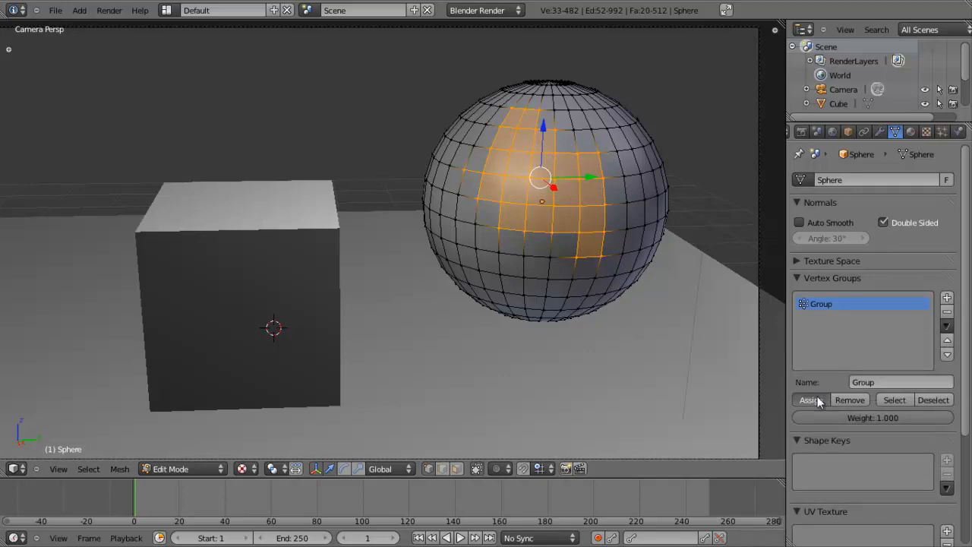
key("Tab")
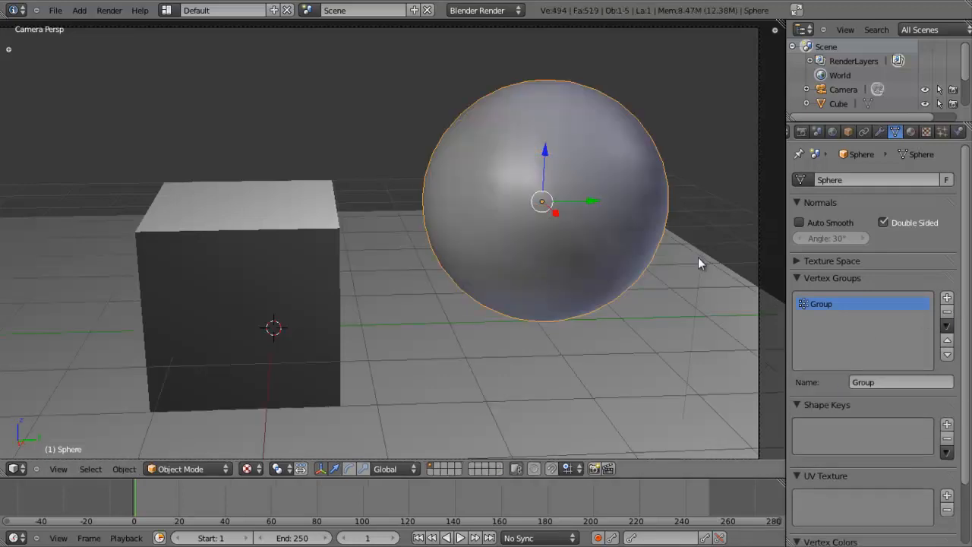
scroll(624, 222, "down", 2)
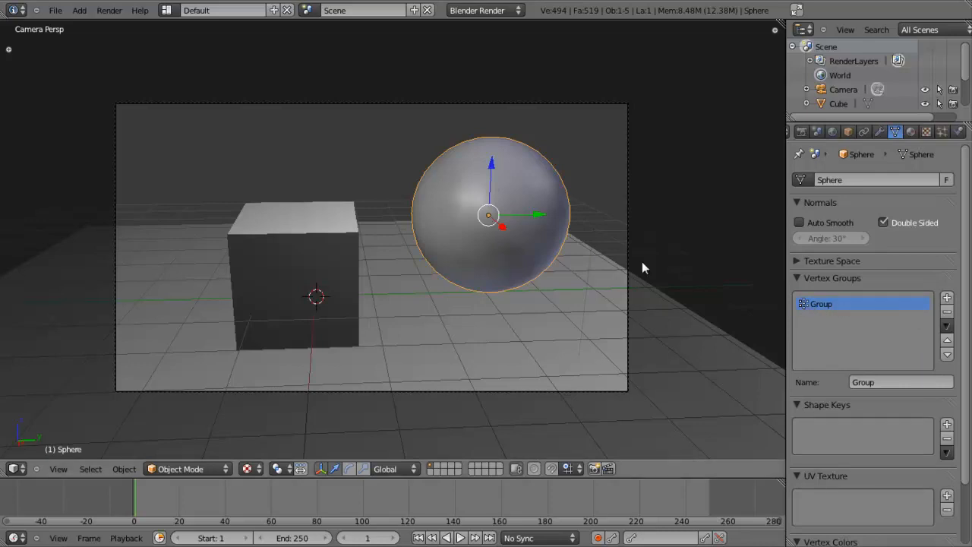
scroll(603, 247, "up", 3)
key("Tab")
key("Tab")
scroll(713, 296, "down", 4)
scroll(653, 288, "up", 1)
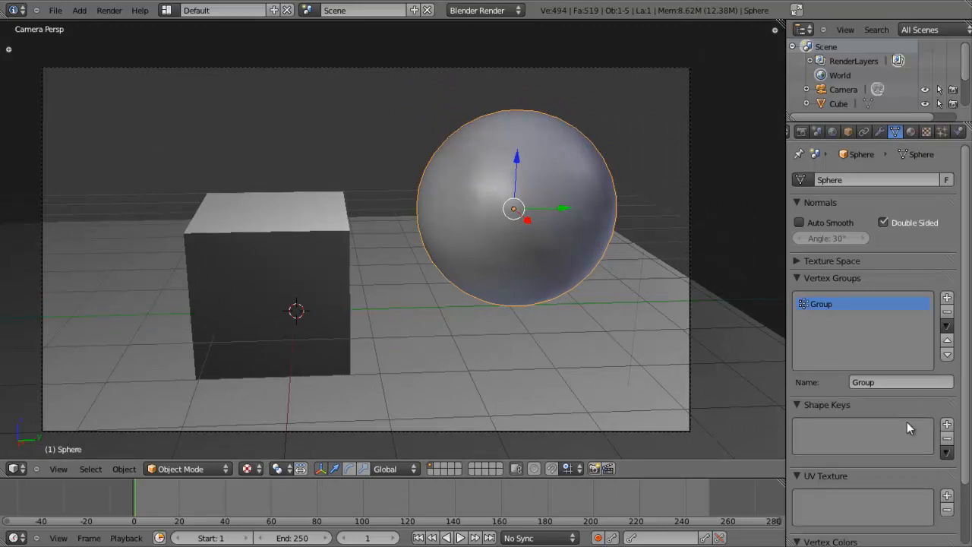
Add a base shape key and a second shape key to the sphere, leaving the second one active
left_click(946, 426)
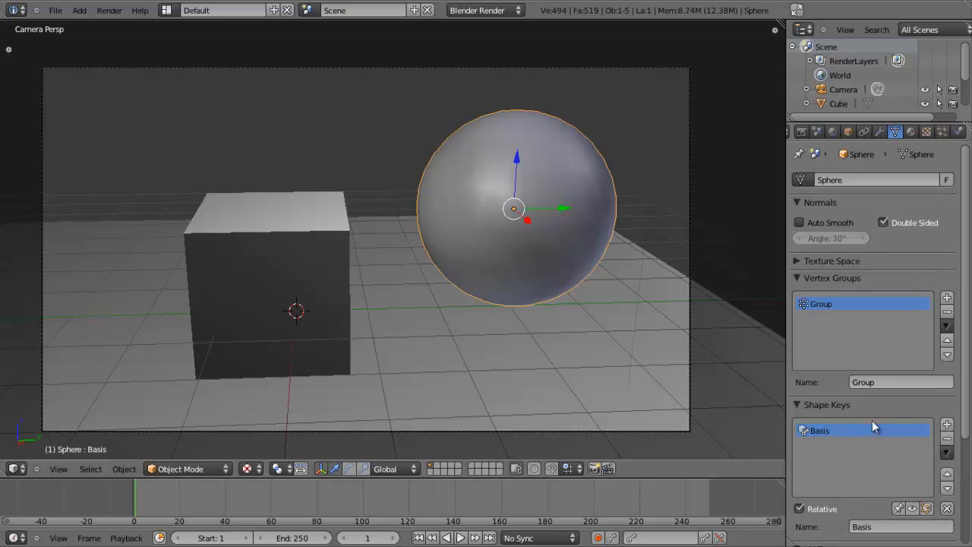
scroll(967, 361, "down", 3)
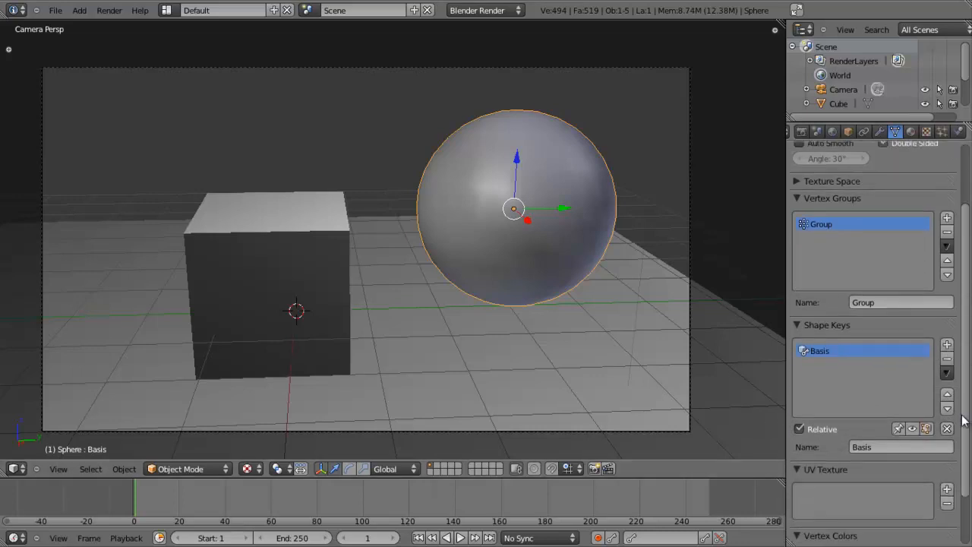
left_click(947, 346)
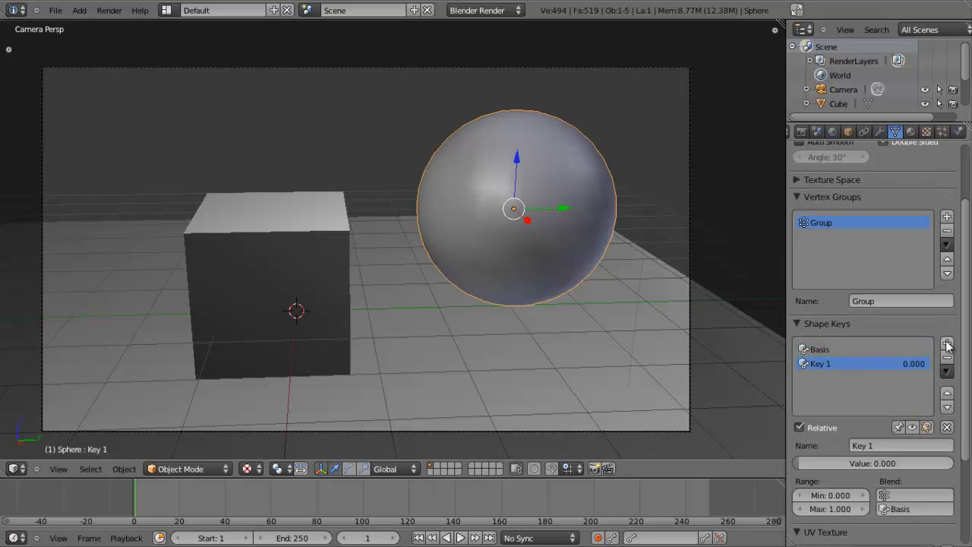
left_click(827, 351)
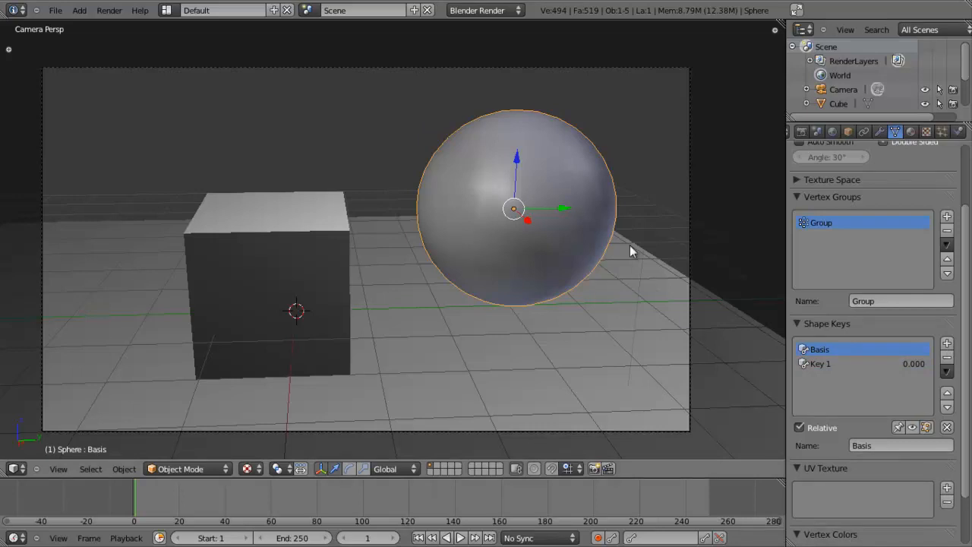
left_click(845, 364)
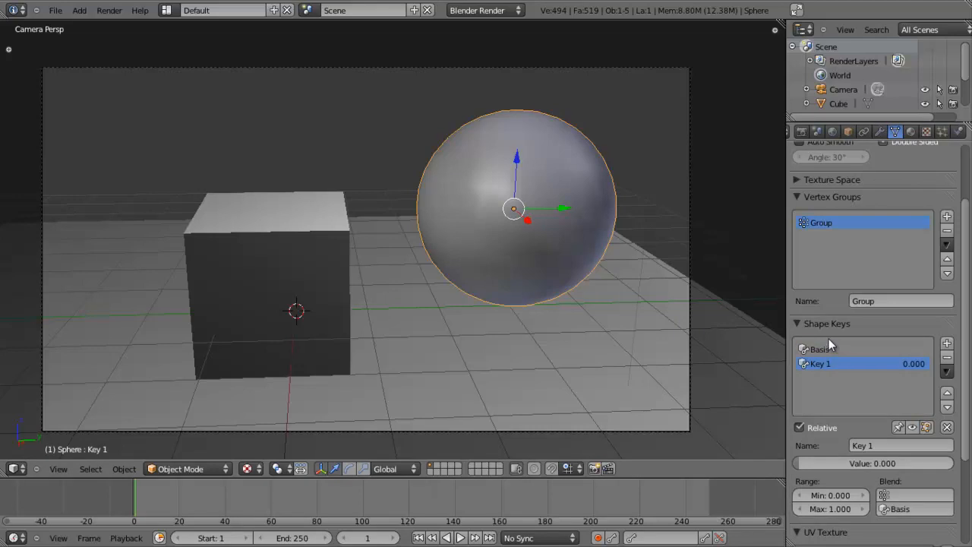
key("Tab")
key("Tab")
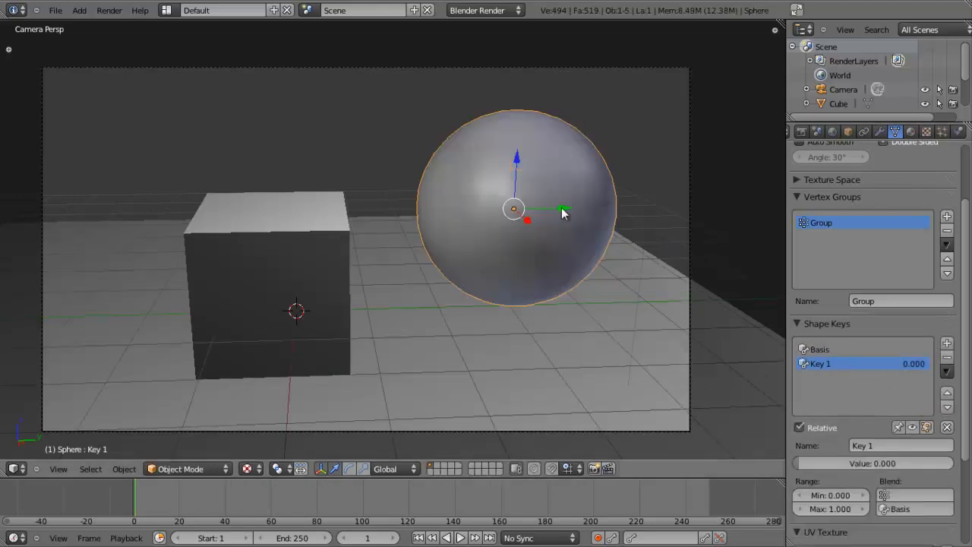
In Edit Mode, enable proportional editing and pull one vertex of the sphere outward beyond its right side to form a teardrop shape
key("Tab")
key("a")
left_click(494, 468)
left_click(508, 438)
right_click(563, 190)
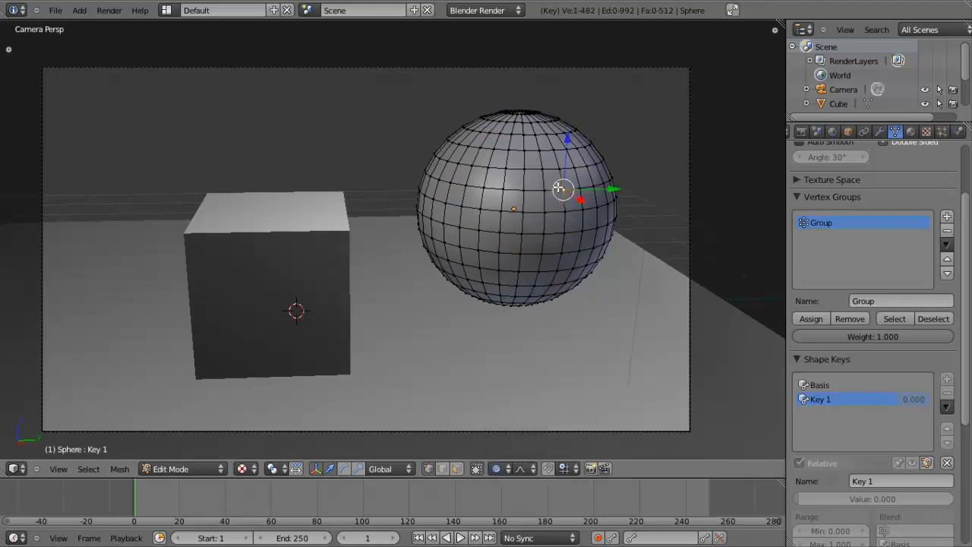
key("g")
scroll(638, 189, "down", 3)
left_click(688, 193)
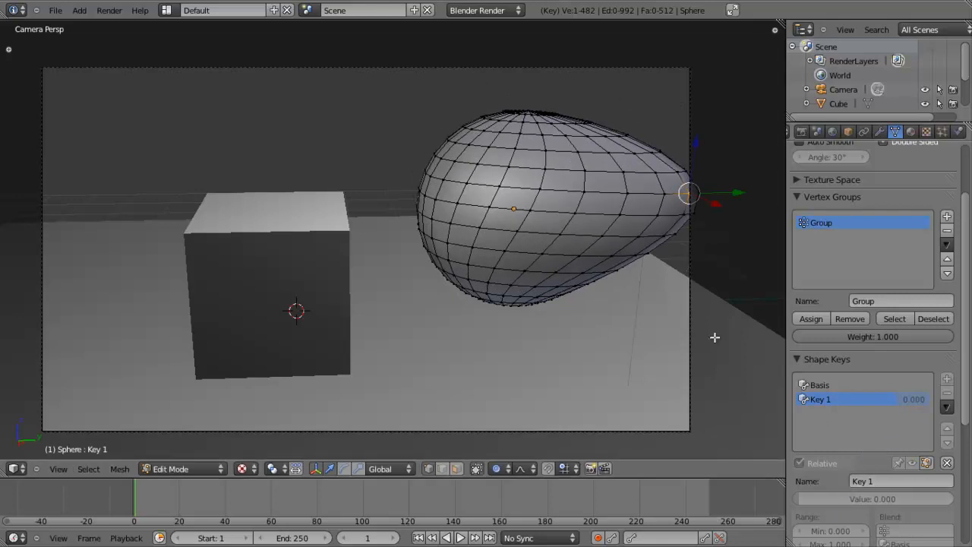
Return to Object Mode and test the second shape key by raising its value and lowering it back to 0.000
key("Tab")
left_click_drag(797, 461, 971, 471)
left_click_drag(912, 460, 590, 460)
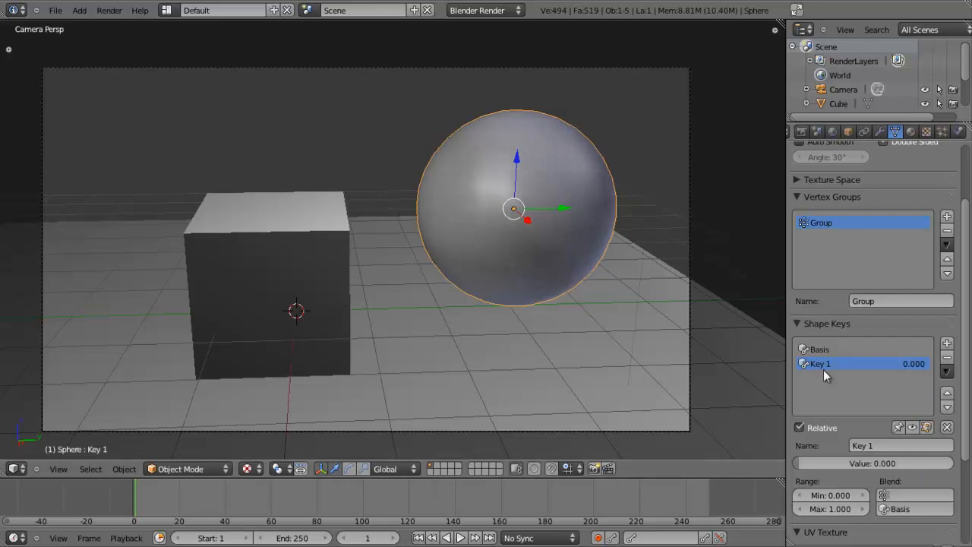
Select the cube and open its material settings
scroll(885, 386, "up", 3)
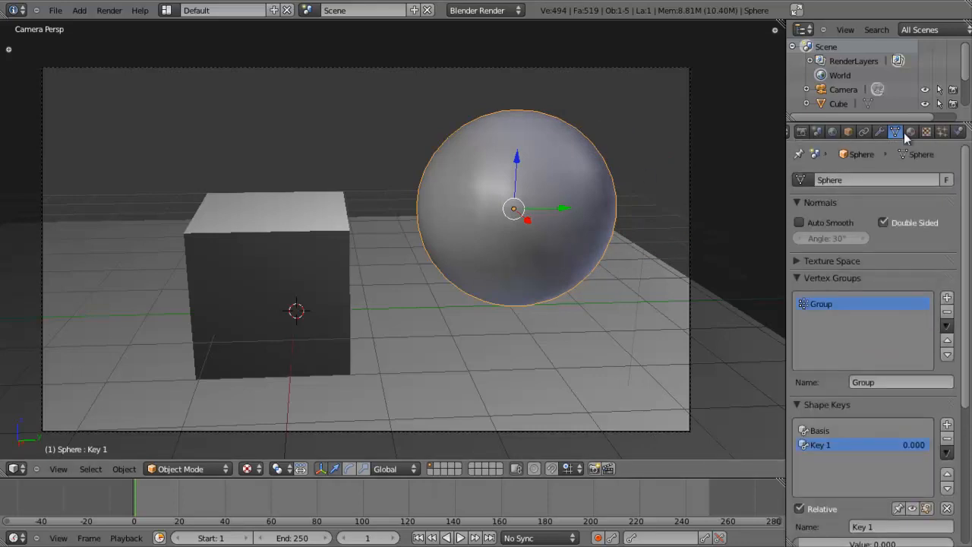
right_click(333, 242)
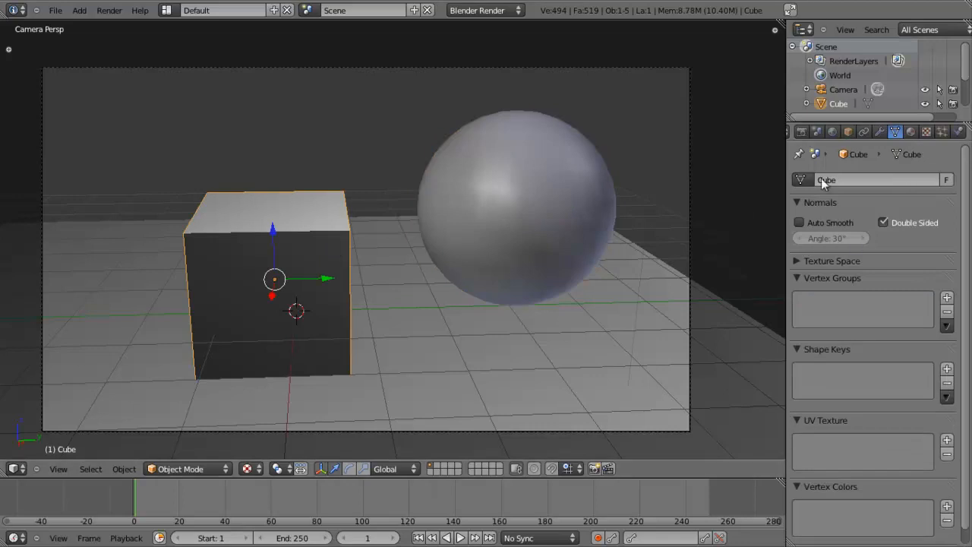
left_click(911, 132)
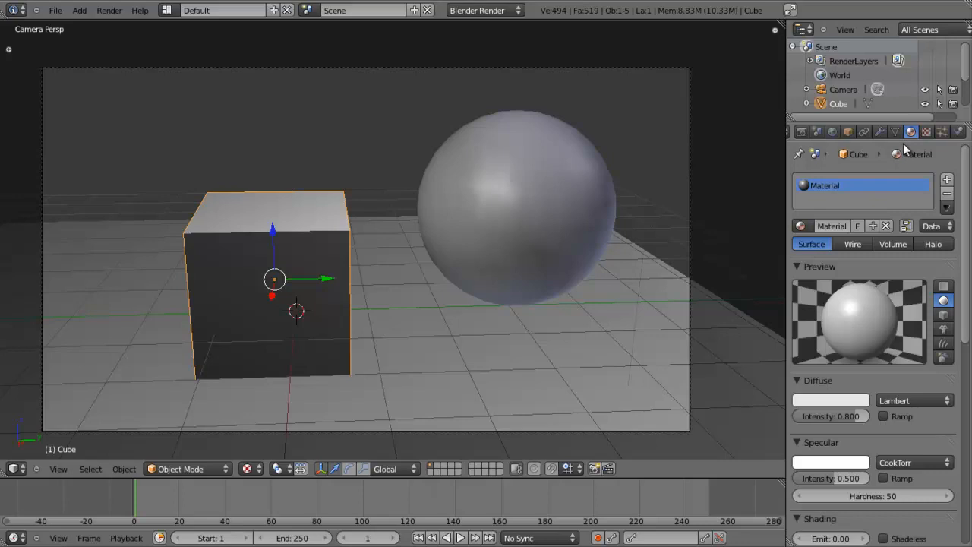
Set the diffuse color of the cube's material to green
scroll(900, 389, "down", 2)
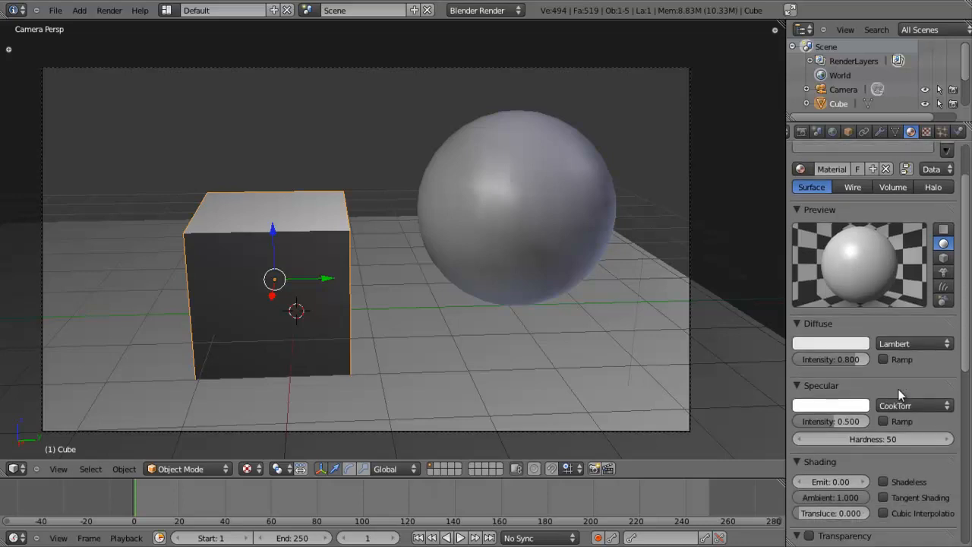
scroll(849, 297, "down", 1)
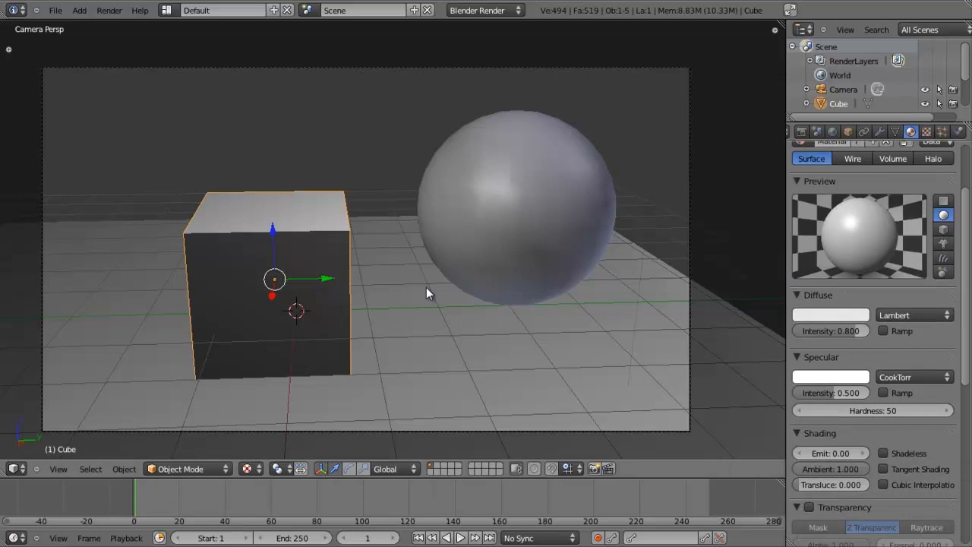
scroll(426, 288, "down", 3)
scroll(427, 287, "up", 2)
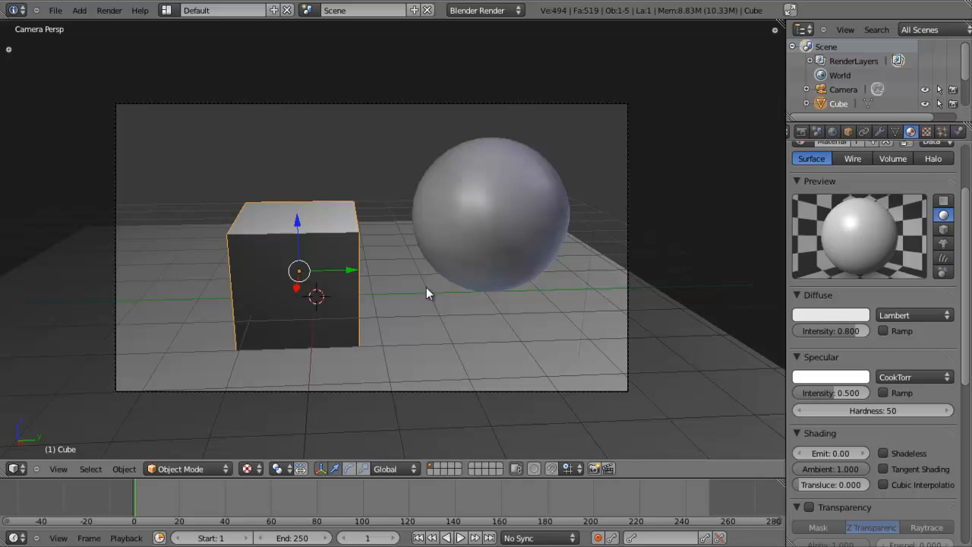
scroll(877, 250, "down", 8)
scroll(877, 251, "up", 4)
scroll(877, 251, "up", 7)
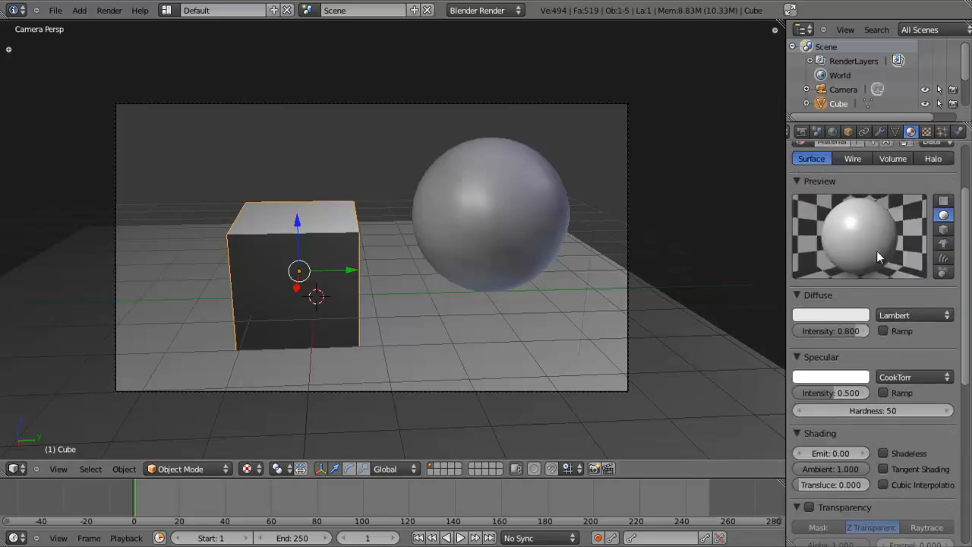
left_click(851, 399)
left_click(747, 239)
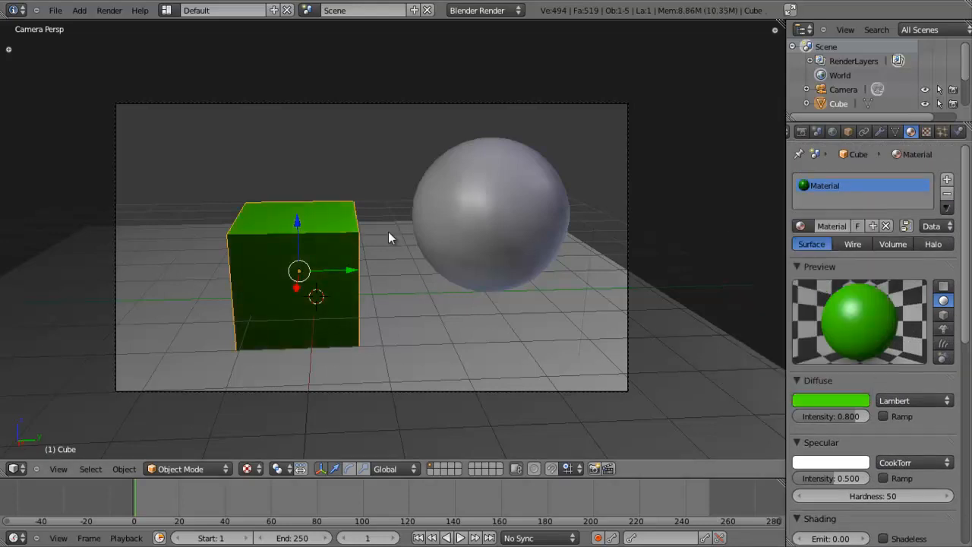
Render the scene to check the green cube, and return to the material's specular and shading settings
key("F12")
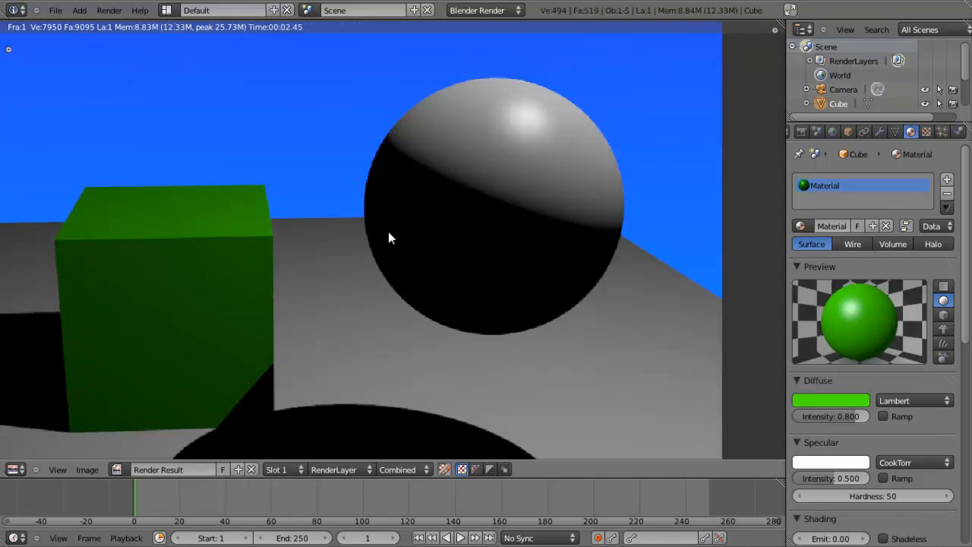
key("Escape")
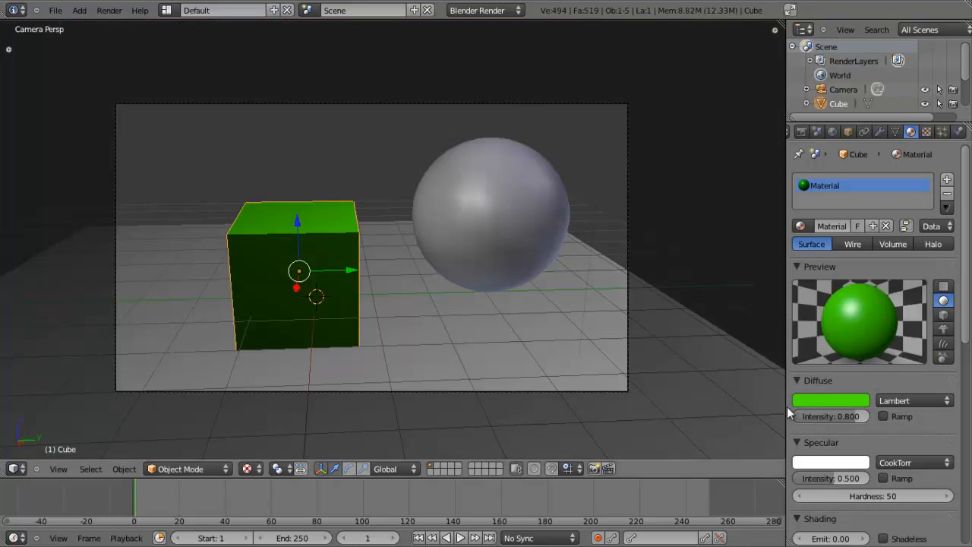
scroll(917, 377, "down", 3)
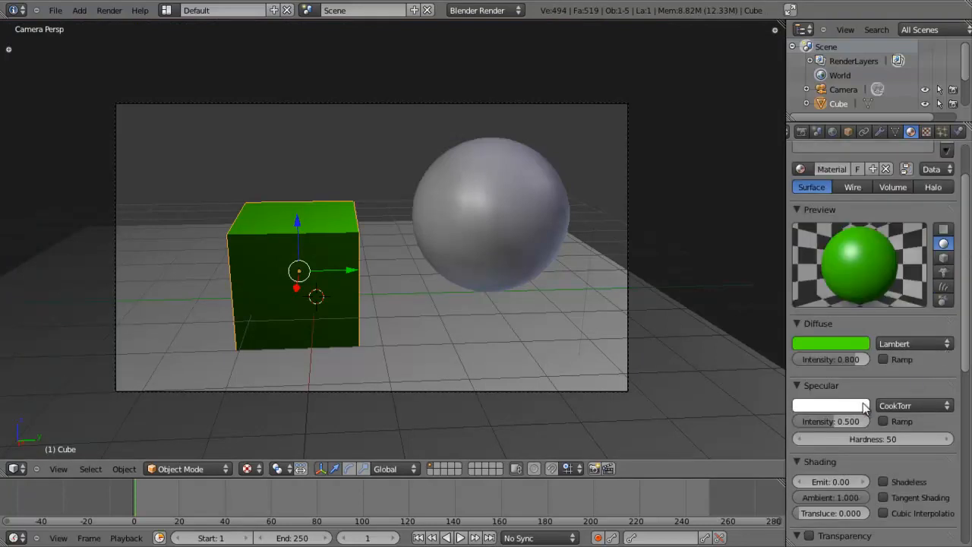
scroll(912, 424, "down", 3)
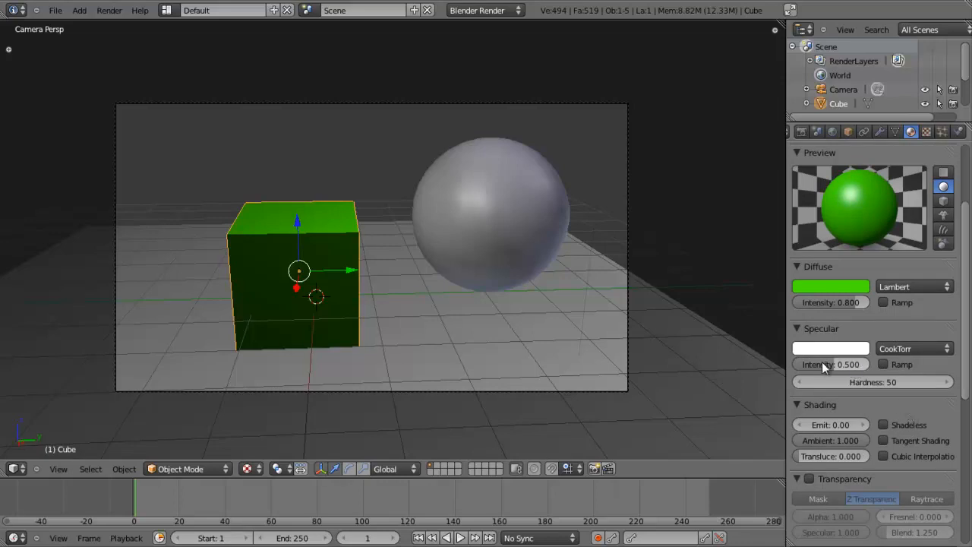
Try different specular settings on the cube's green material, ending with an intensity of 0.543 and a hardness of 29
left_click_drag(821, 362, 917, 366)
left_click_drag(855, 360, 823, 366)
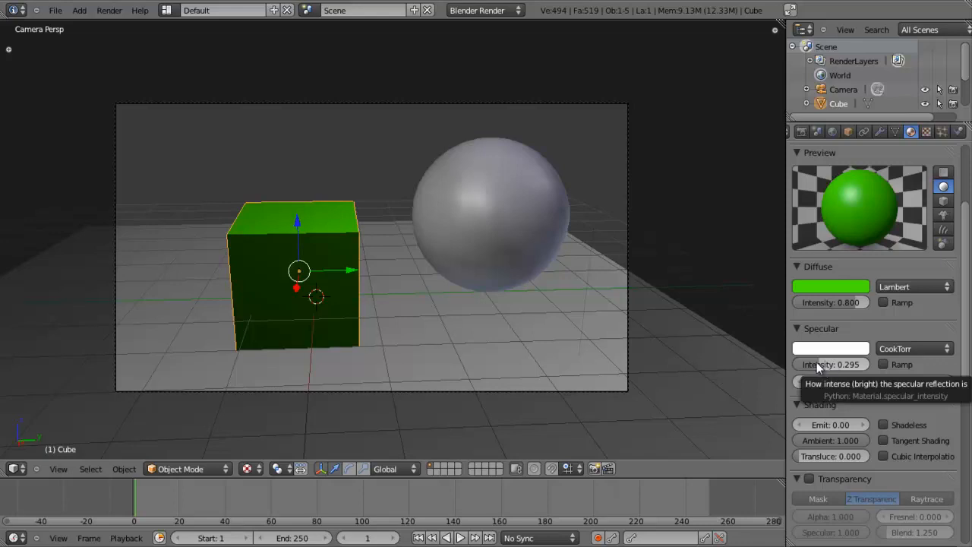
left_click_drag(816, 362, 830, 363)
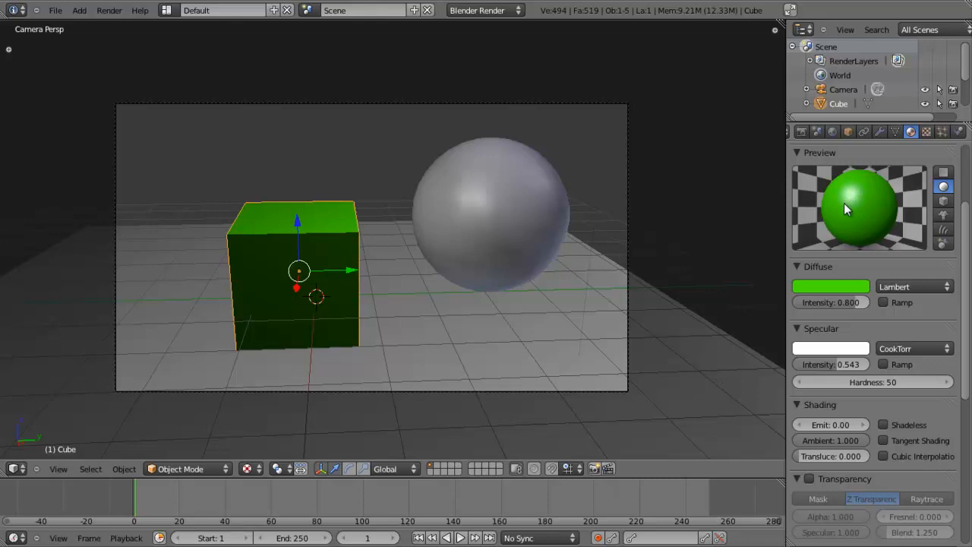
left_click_drag(831, 385, 893, 382)
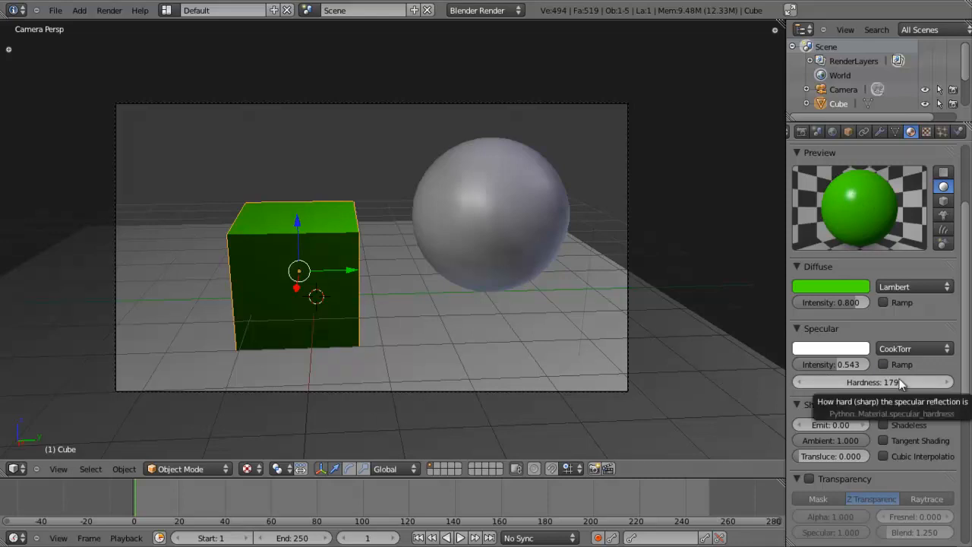
left_click_drag(902, 380, 707, 385)
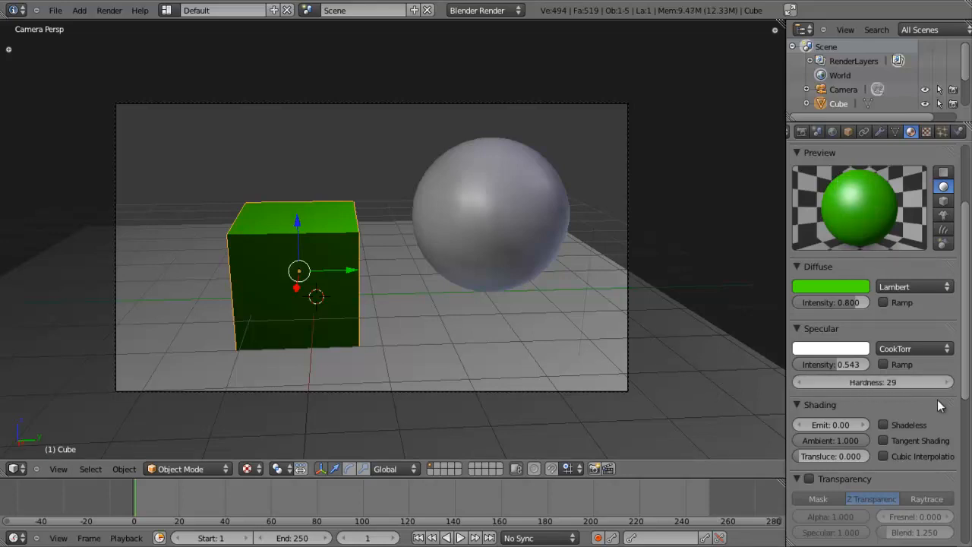
Test an Emit value of 0.96 on the cube's material in a render, and reset it to 0.00
scroll(858, 289, "down", 5)
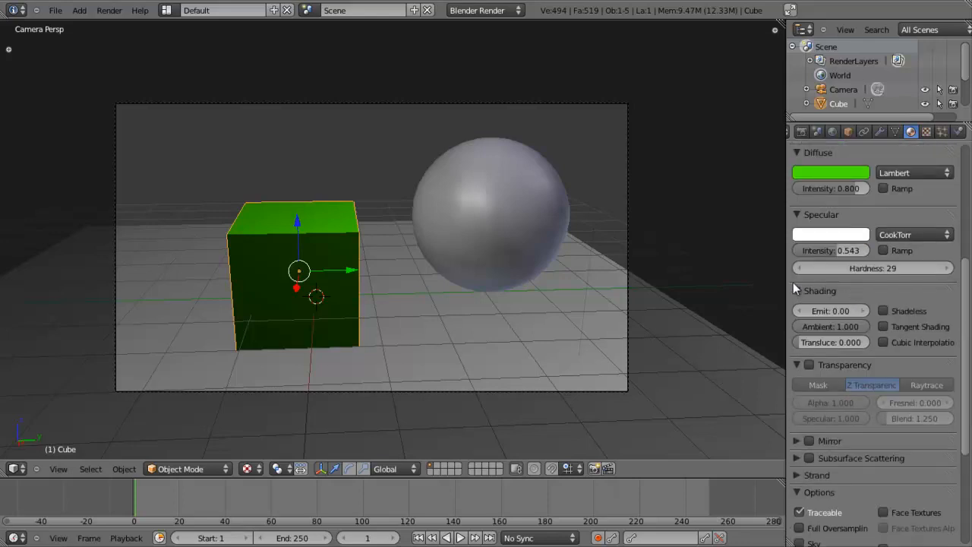
scroll(794, 281, "up", 6)
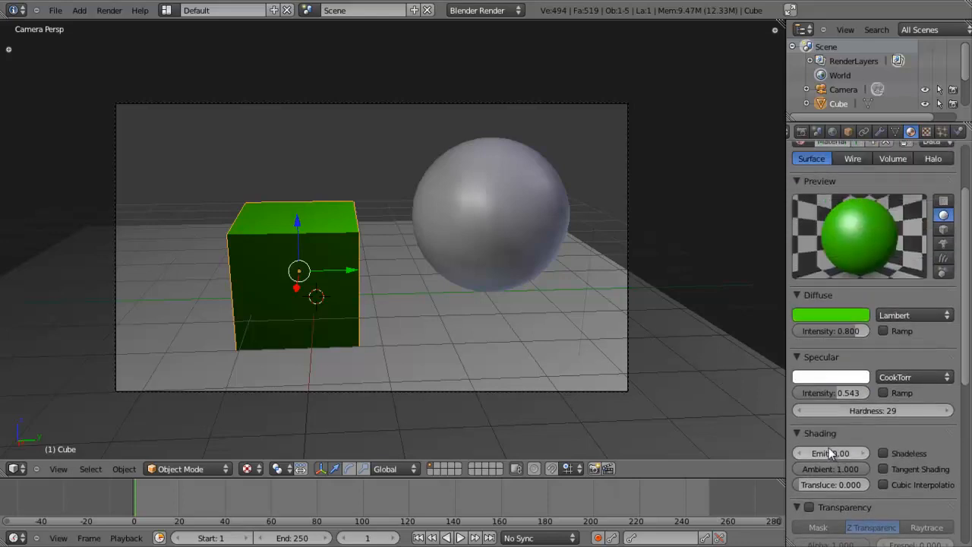
left_click_drag(829, 454, 838, 453)
key("F12")
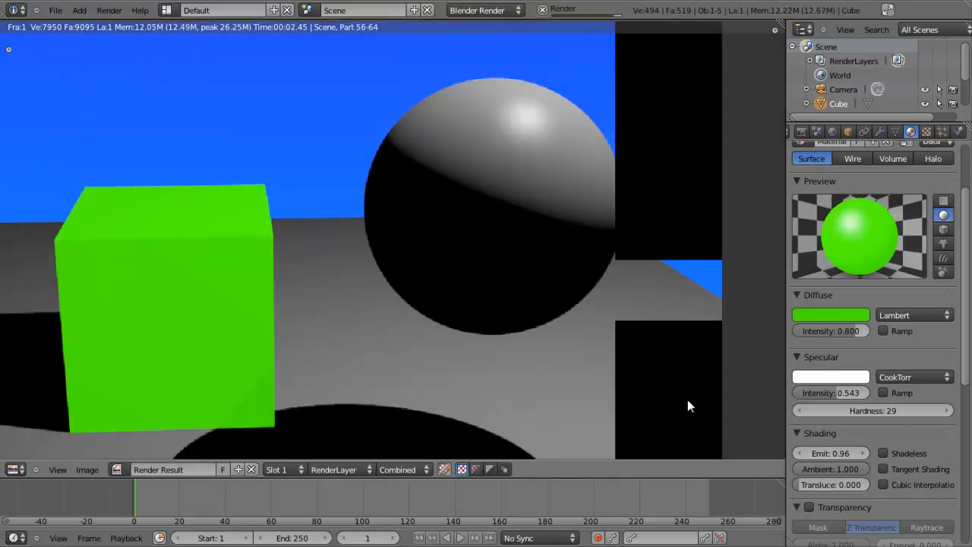
scroll(456, 375, "down", 2)
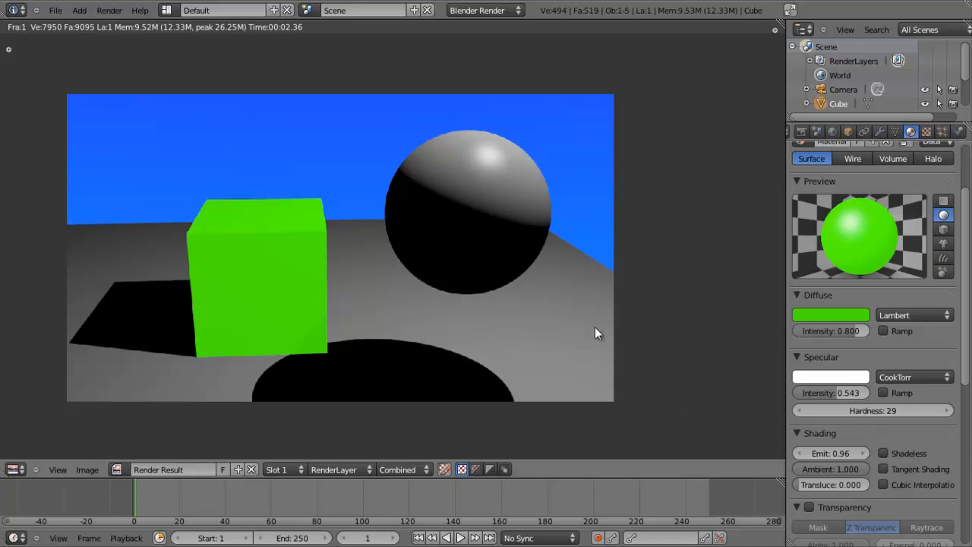
key("Escape")
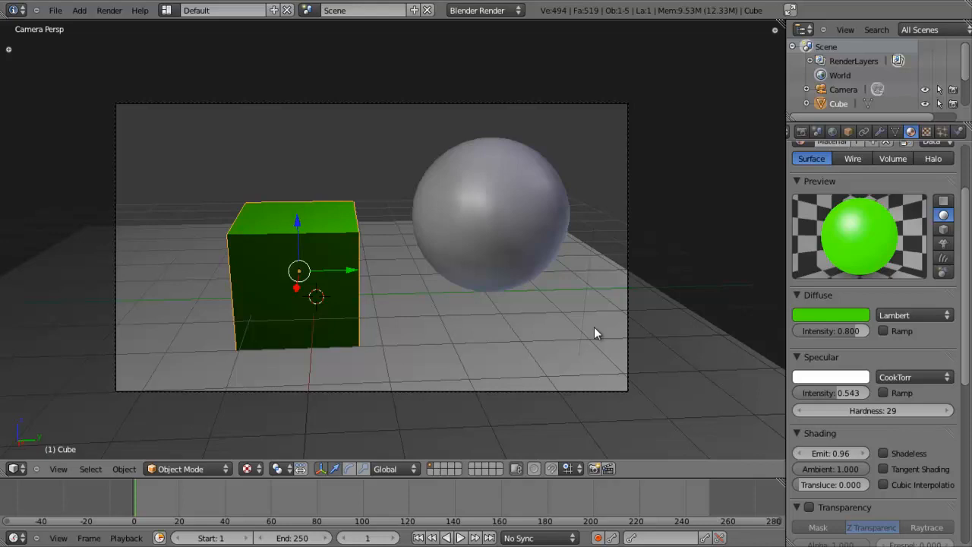
left_click_drag(843, 449, 624, 438)
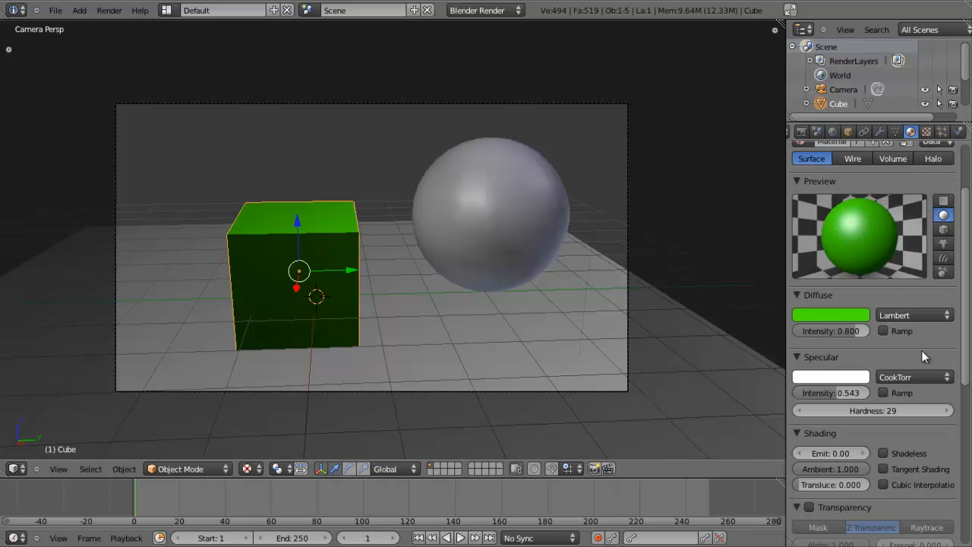
Enable transparency on the cube's material, keeping the Z Transparency method
scroll(921, 350, "down", 5)
scroll(921, 350, "down", 2)
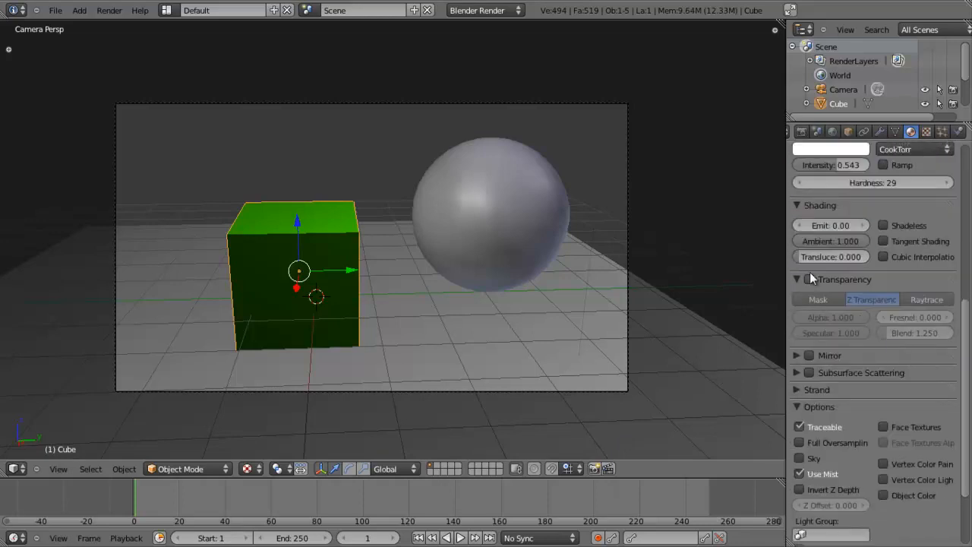
scroll(805, 279, "up", 2)
left_click(813, 336)
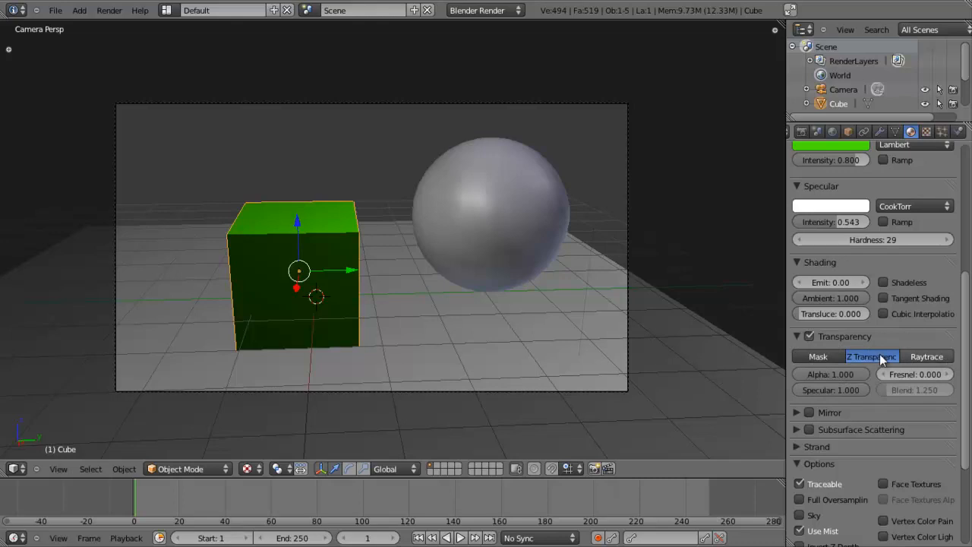
scroll(886, 354, "up", 2)
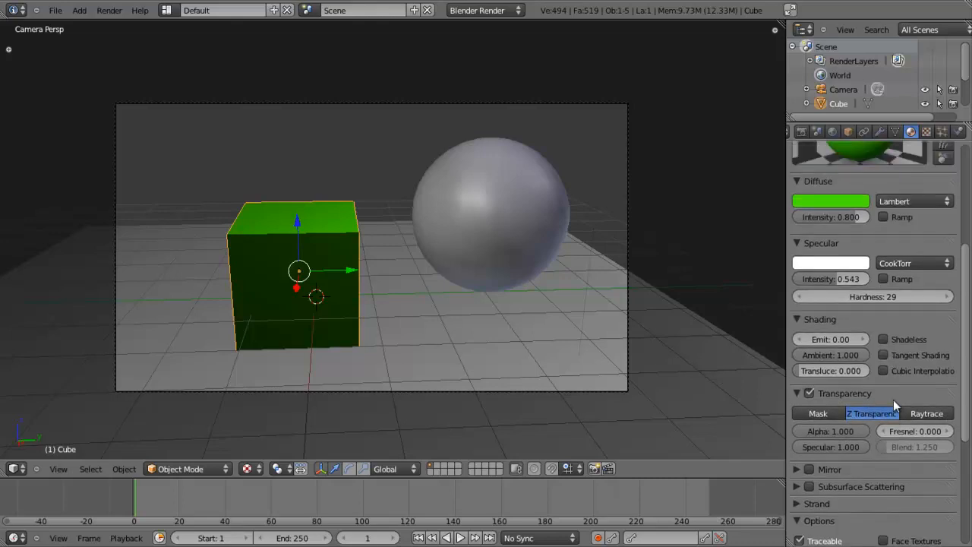
scroll(918, 418, "up", 1)
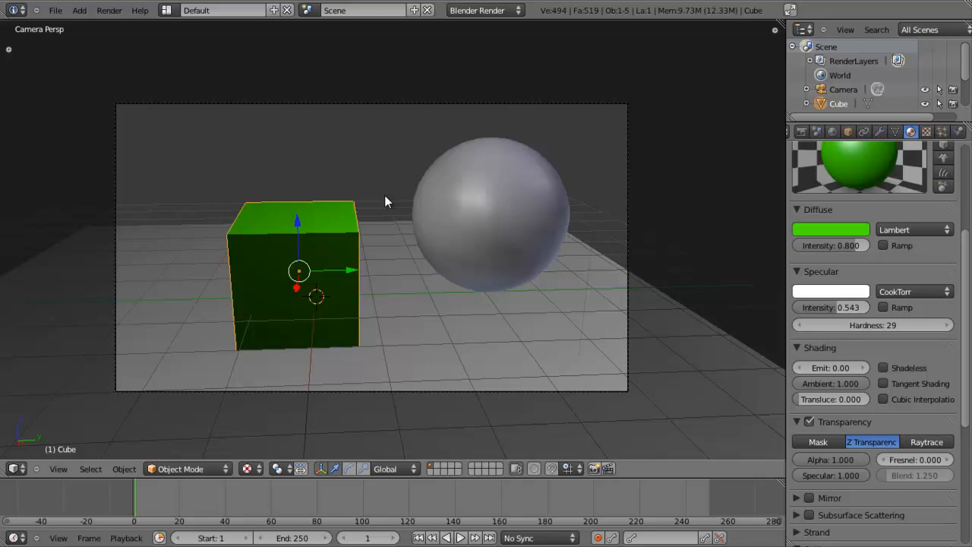
scroll(814, 348, "up", 2)
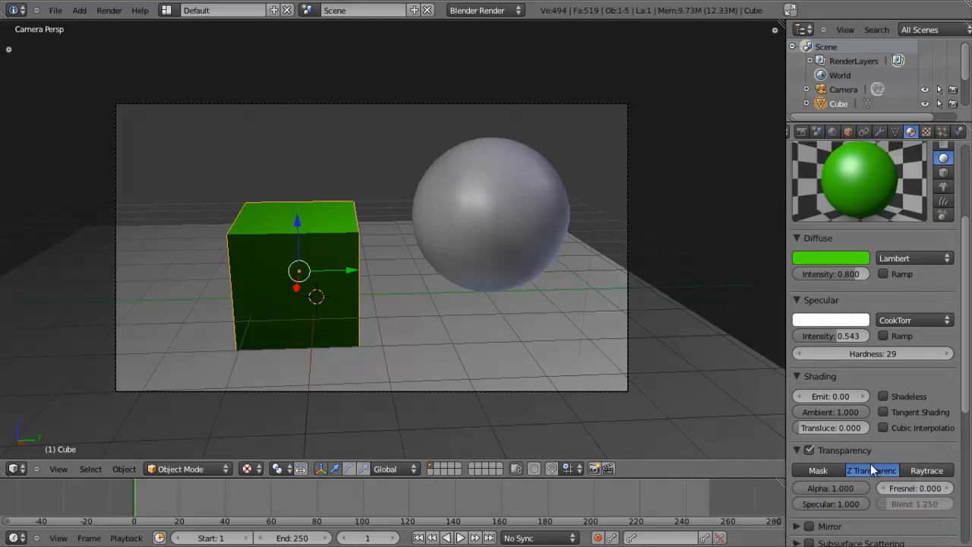
scroll(871, 463, "down", 2)
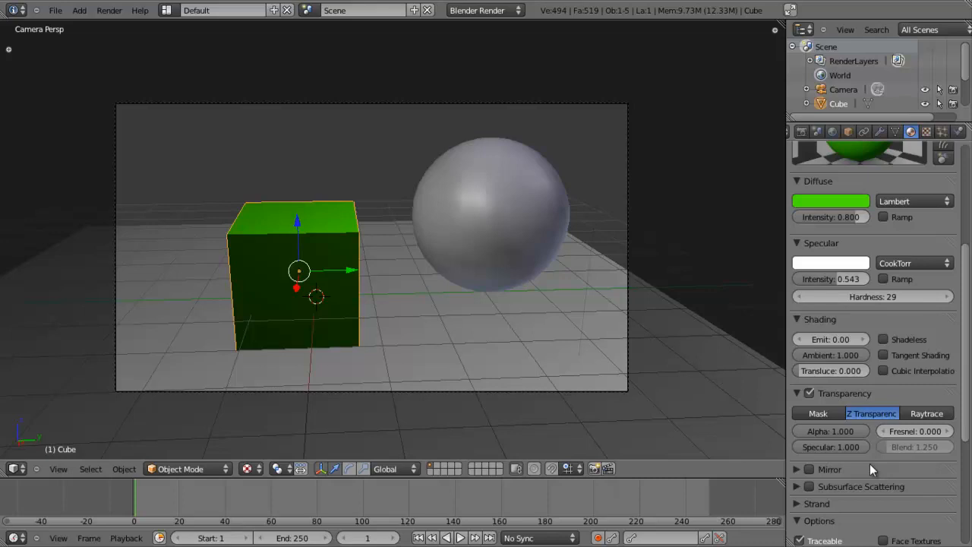
Turn off Traceable for the cube's material, render the scene to compare the shadow, and turn Traceable back on
scroll(901, 426, "down", 2)
scroll(899, 418, "down", 5)
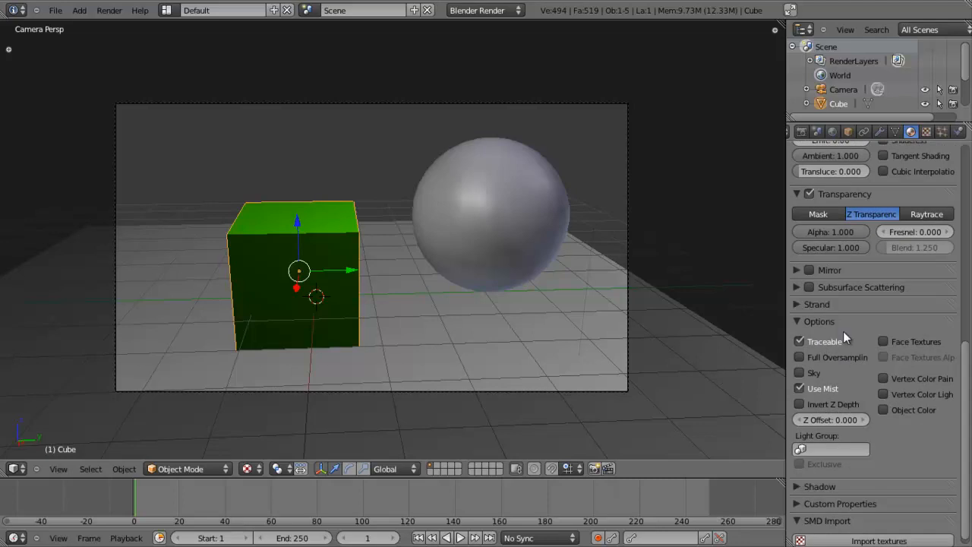
left_click(815, 341)
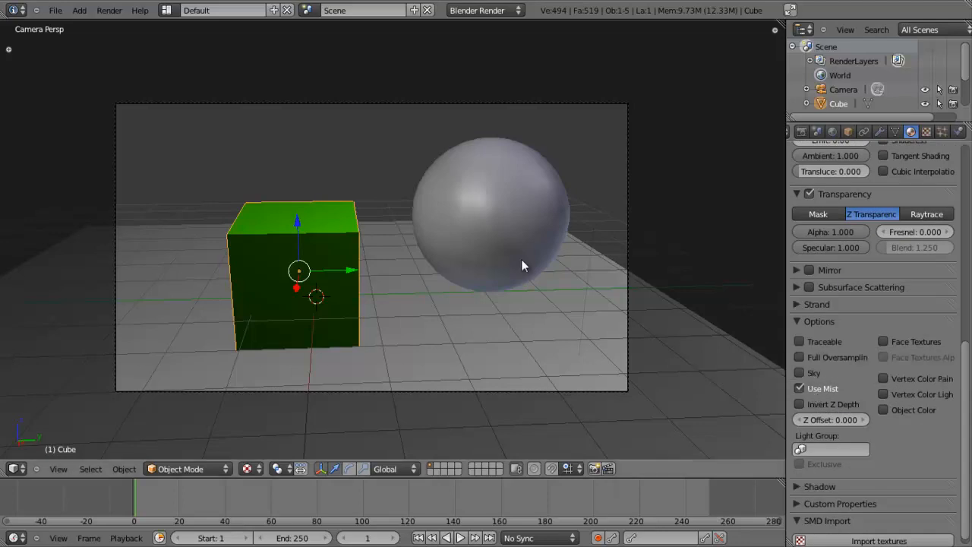
key("F12")
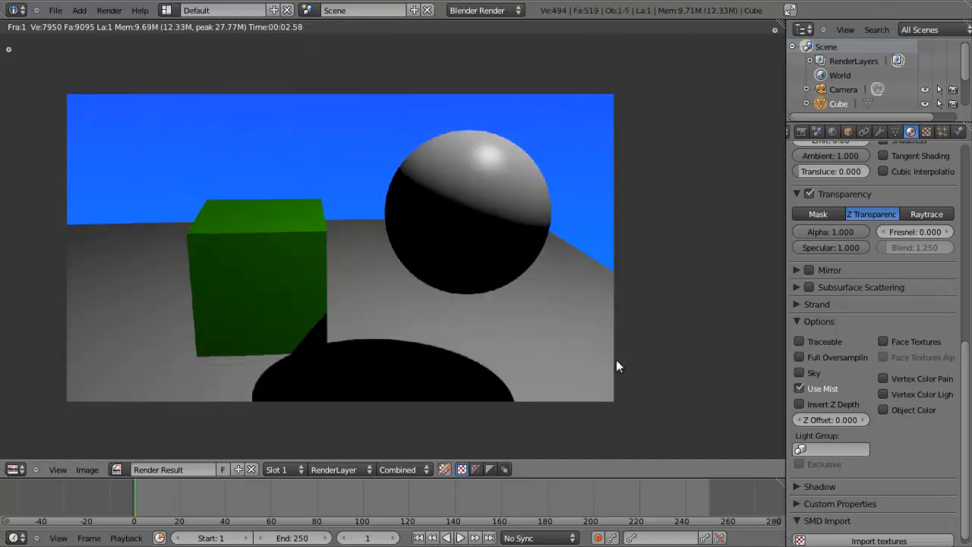
key("Escape")
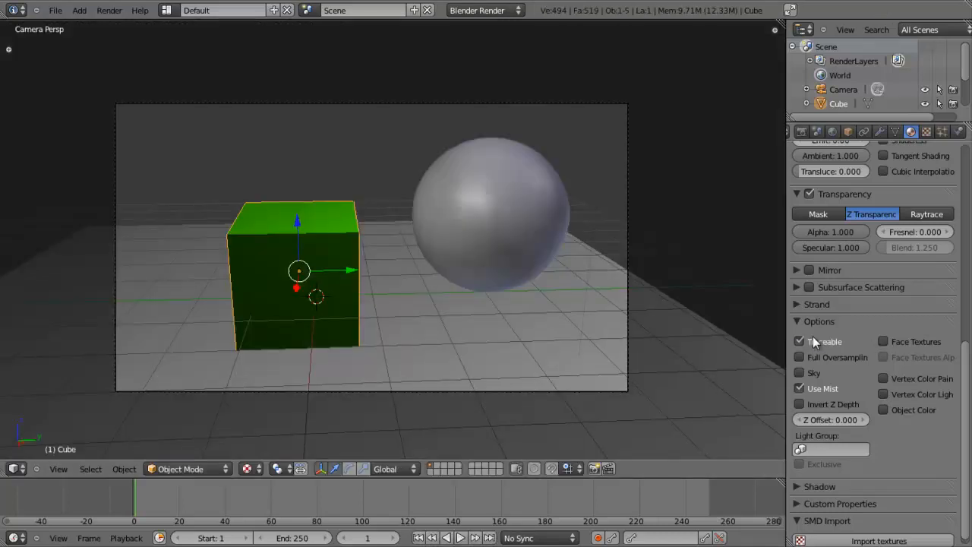
Expand the material's shadow options and look over the receive and cast settings
scroll(813, 337, "down", 1)
left_click(813, 477)
scroll(842, 399, "down", 3)
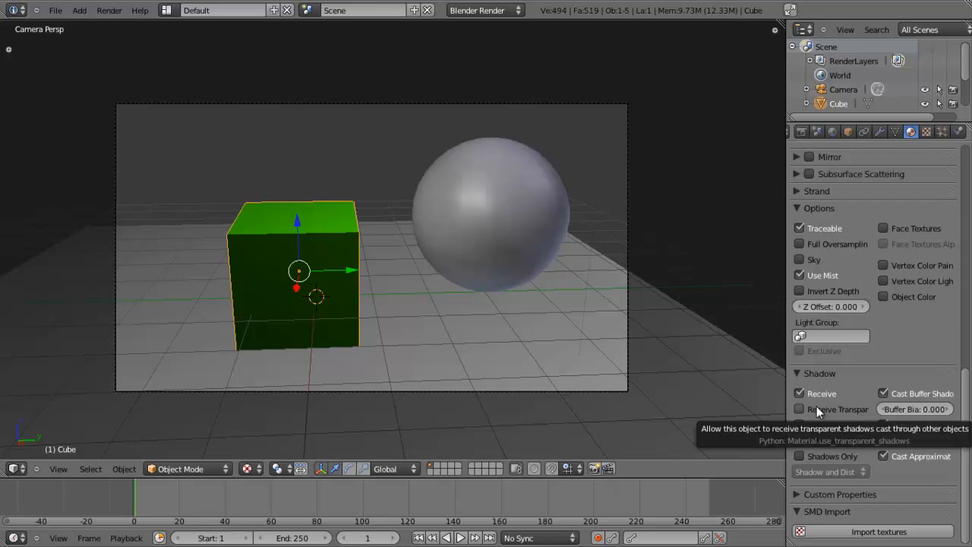
scroll(816, 276, "up", 15)
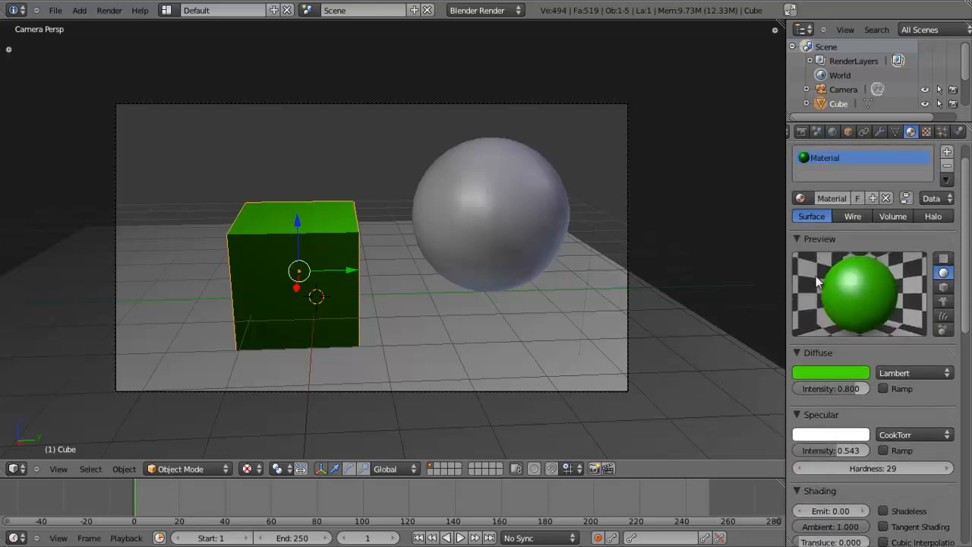
Open the texture settings of the cube's material and set the texture type to Image or Movie
left_click(926, 132)
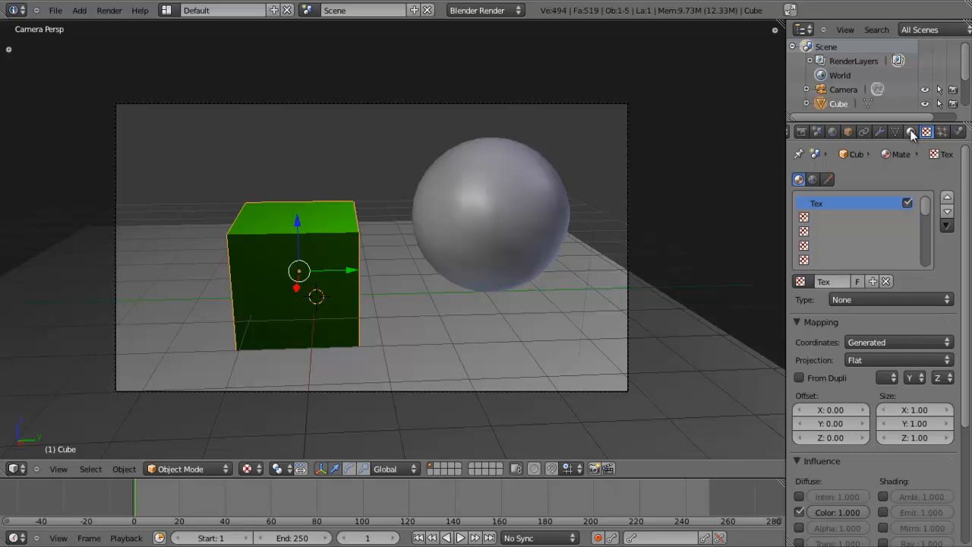
left_click(911, 133)
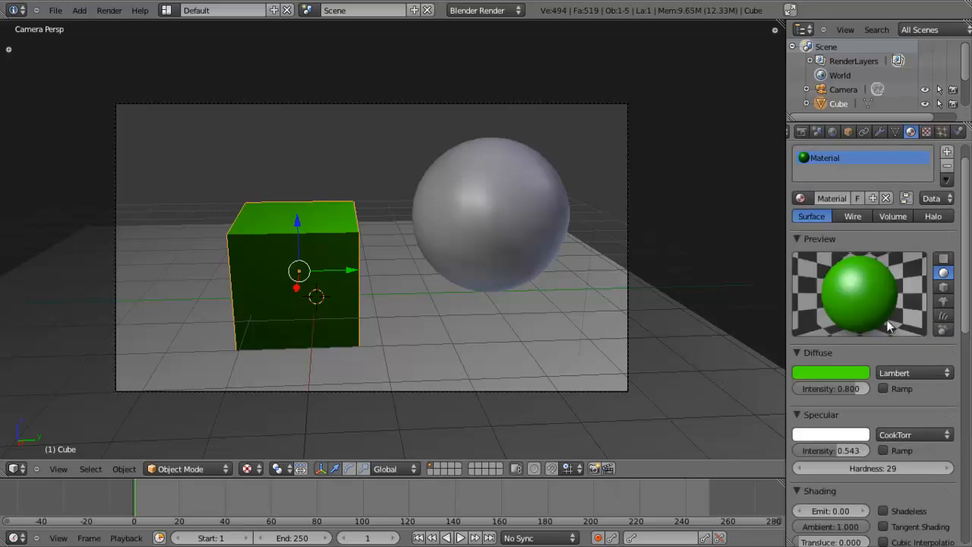
left_click(930, 131)
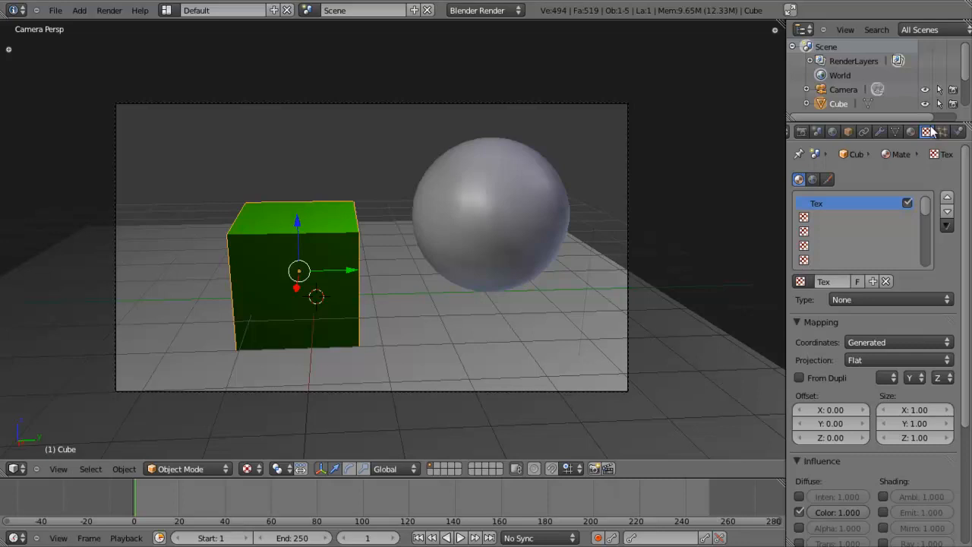
left_click(877, 300)
left_click(865, 208)
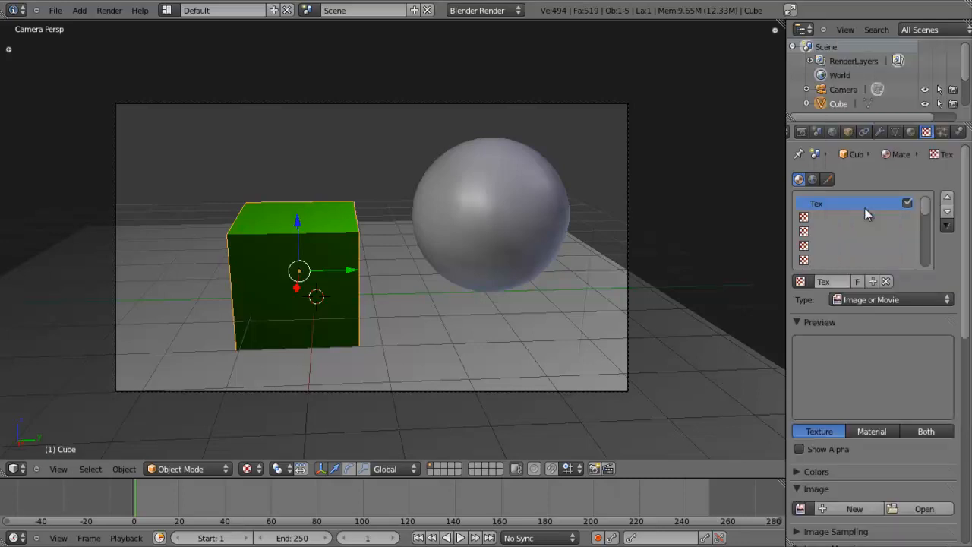
Examine the texture's image, mapping coordinate and influence options, keeping the coordinates on Generated
scroll(866, 213, "down", 1)
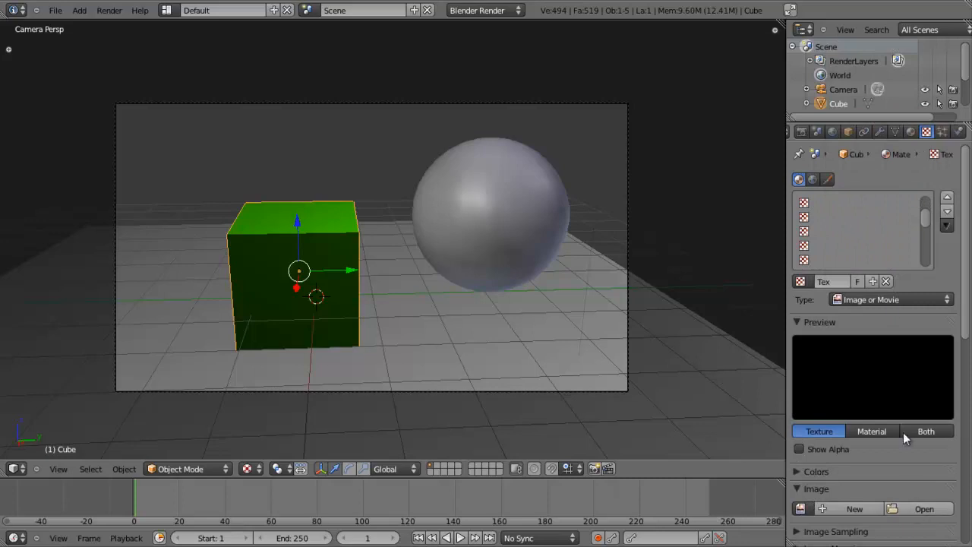
scroll(903, 432, "down", 9)
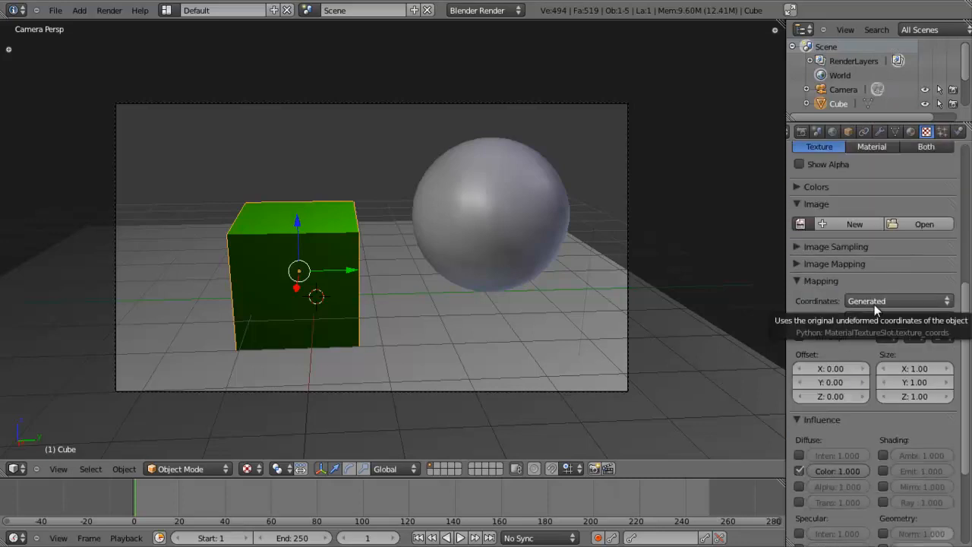
left_click(875, 303)
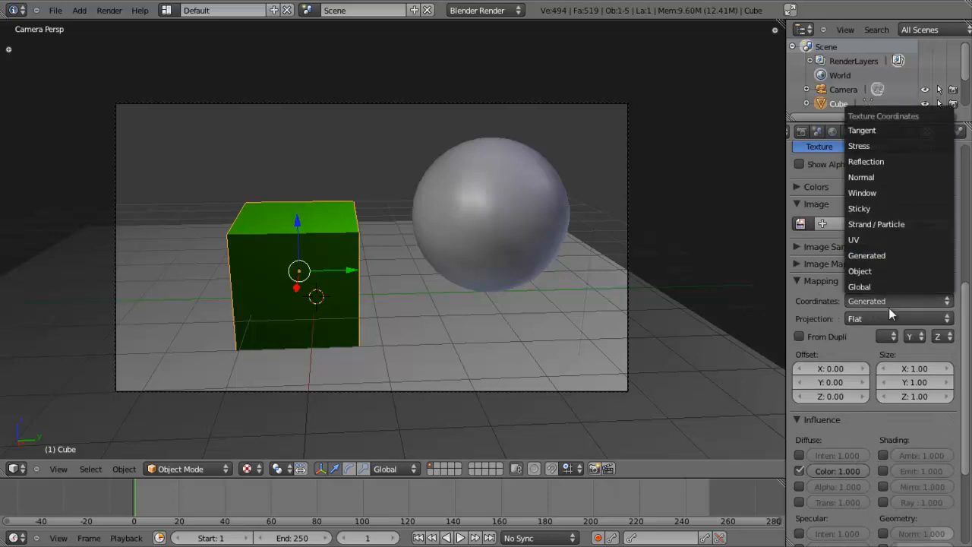
left_click(887, 258)
left_click(880, 302)
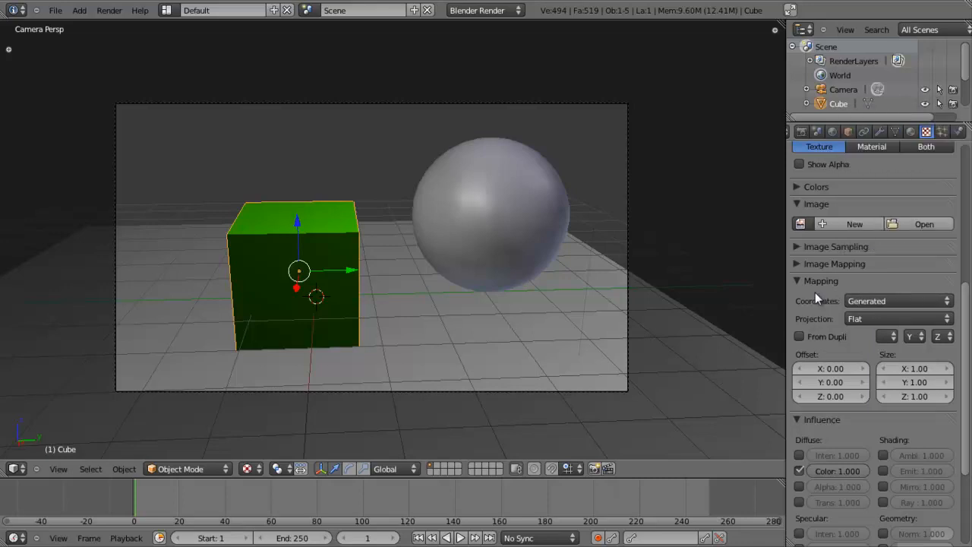
scroll(815, 292, "down", 5)
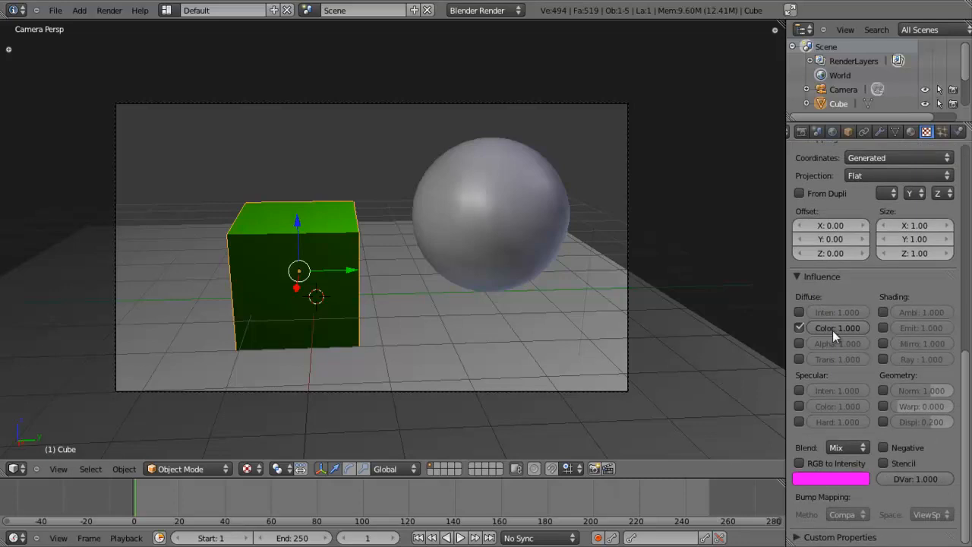
left_click_drag(865, 327, 885, 331)
scroll(889, 247, "up", 10)
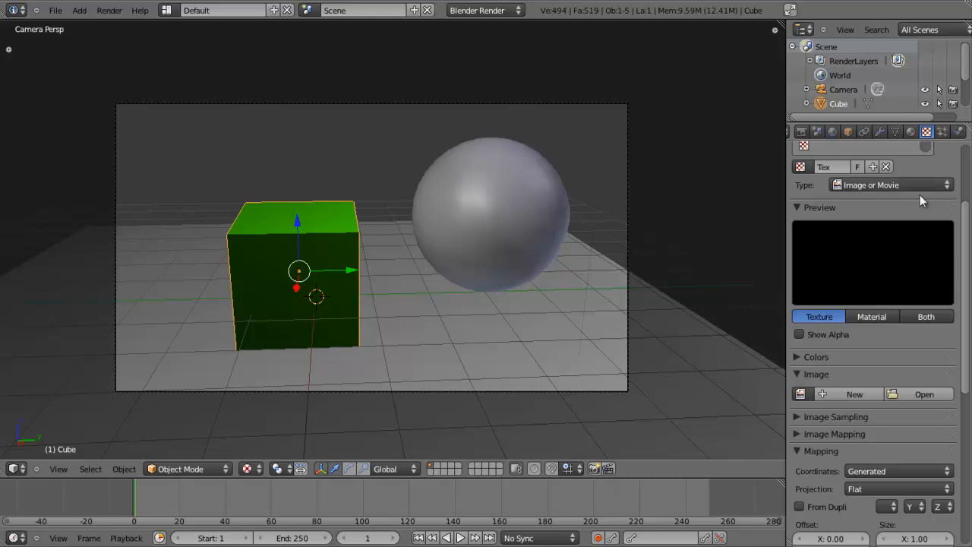
scroll(928, 162, "up", 2)
scroll(949, 185, "up", 3)
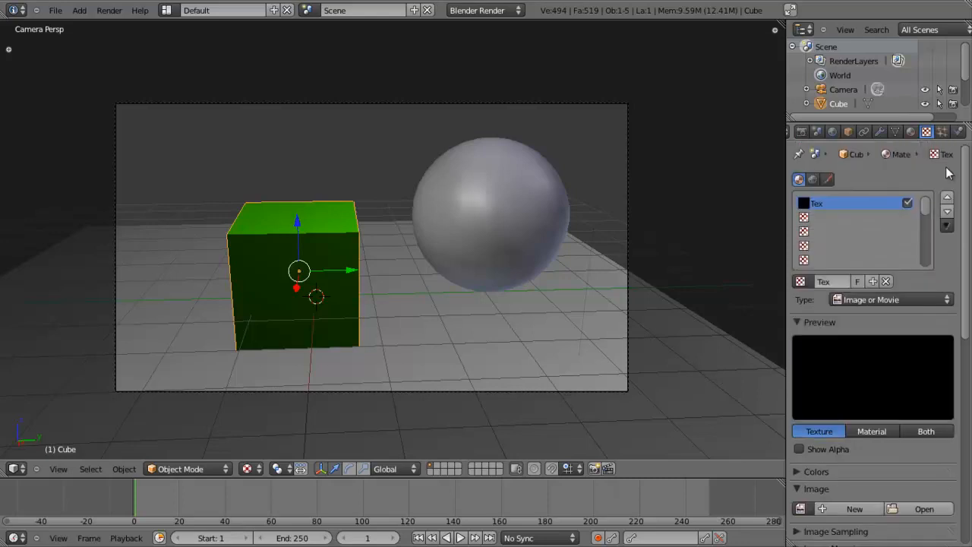
Open the cube's particle settings and add a new particle system
left_click(943, 133)
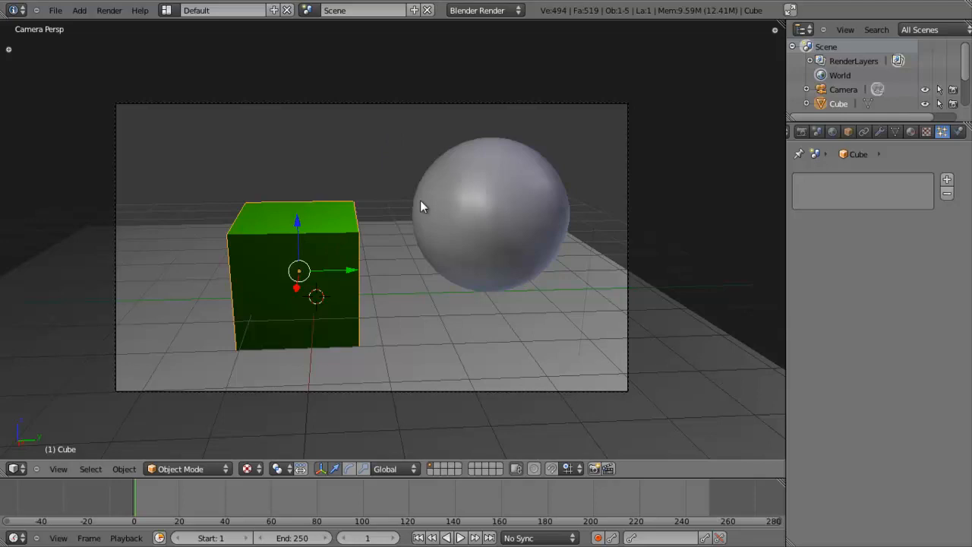
left_click(948, 180)
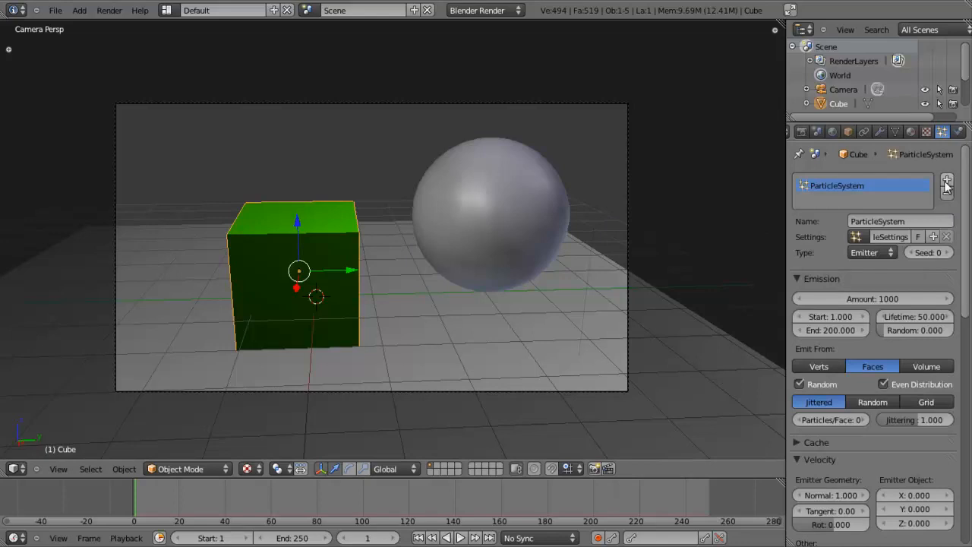
Set the cube's particle system type to Hair, look over the hair settings, and remove the particle system
left_click(862, 252)
left_click(860, 223)
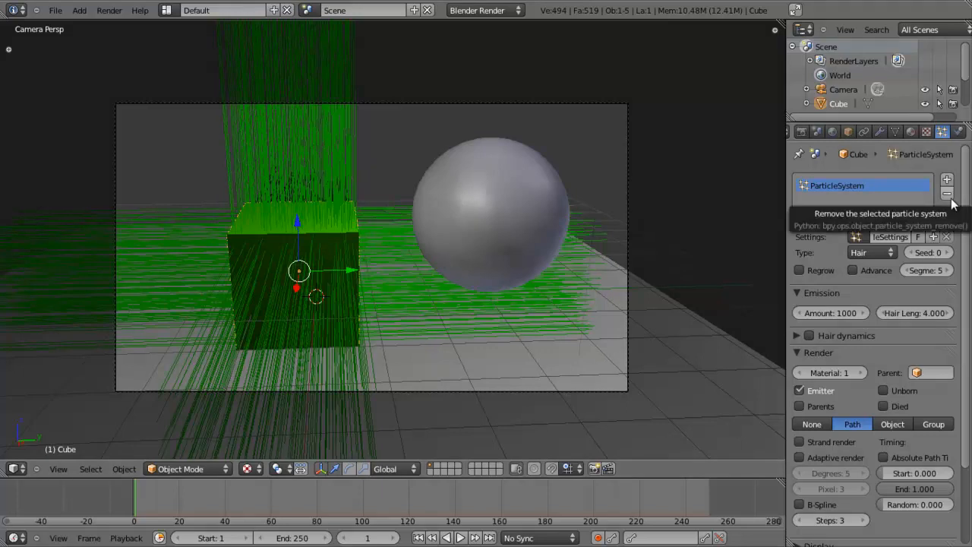
scroll(951, 199, "down", 3)
scroll(948, 154, "up", 3)
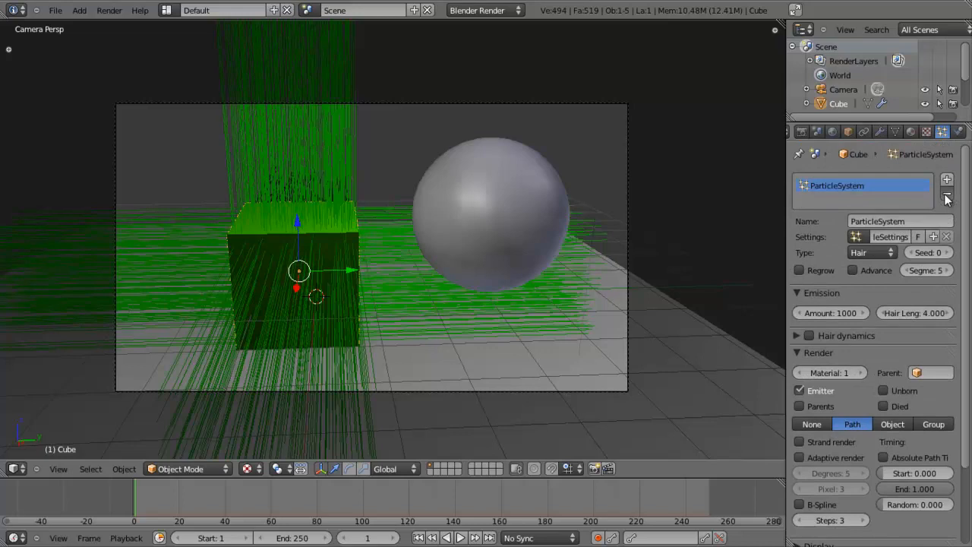
left_click(948, 198)
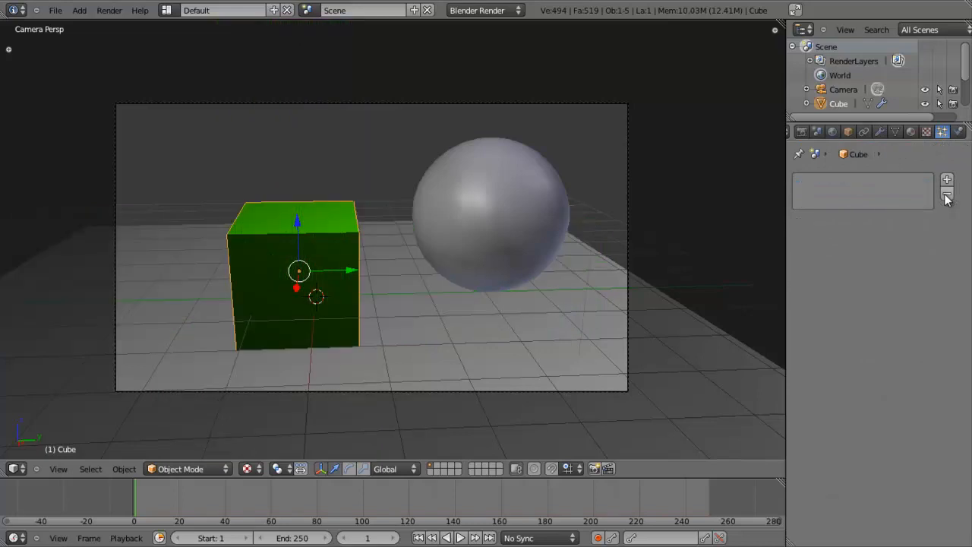
Open the cube's physics settings and look over the physics types that can be enabled for it
left_click(958, 131)
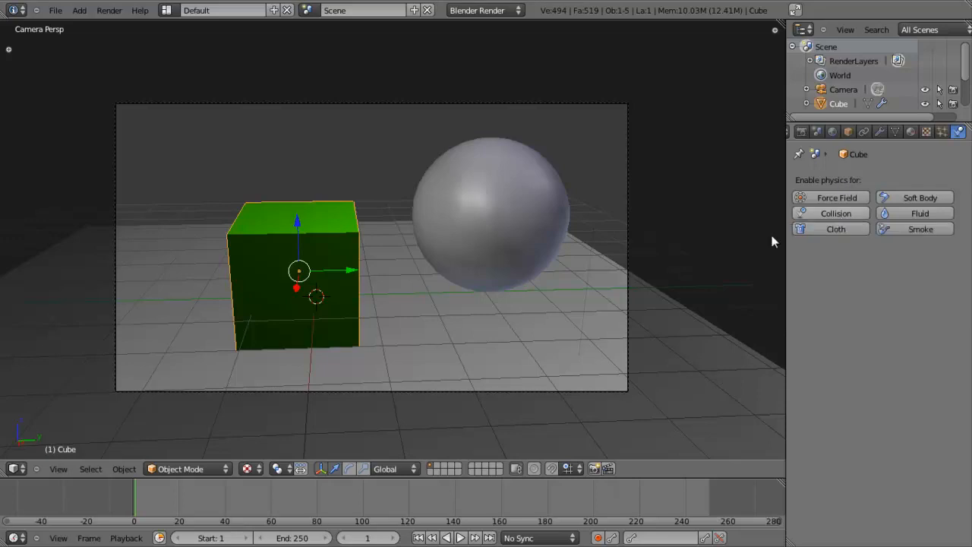
scroll(572, 287, "down", 3)
scroll(500, 297, "up", 6)
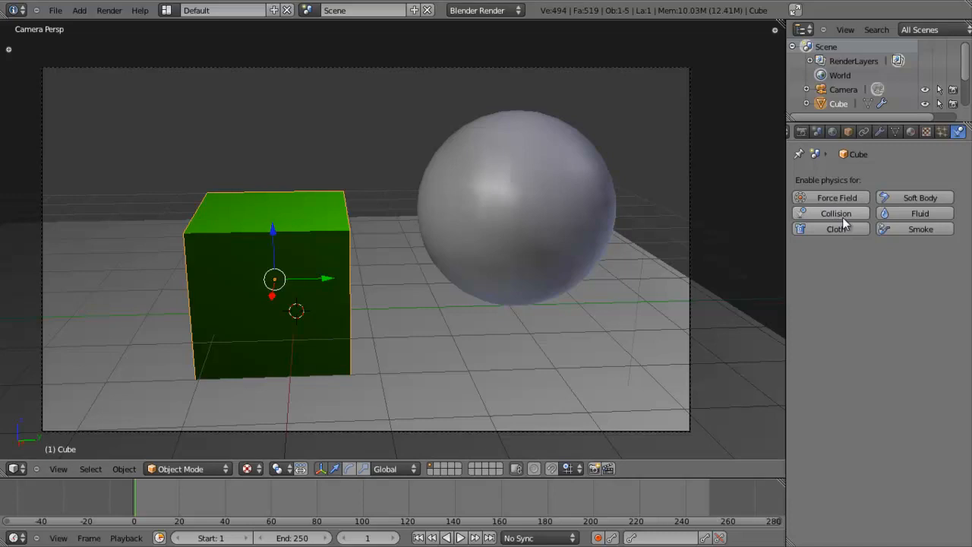
scroll(607, 233, "down", 2)
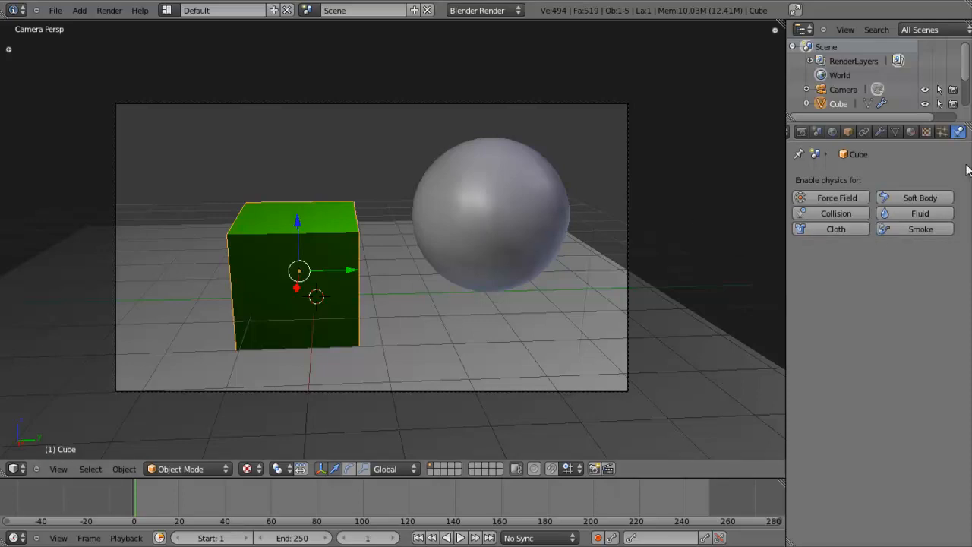
key("Home")
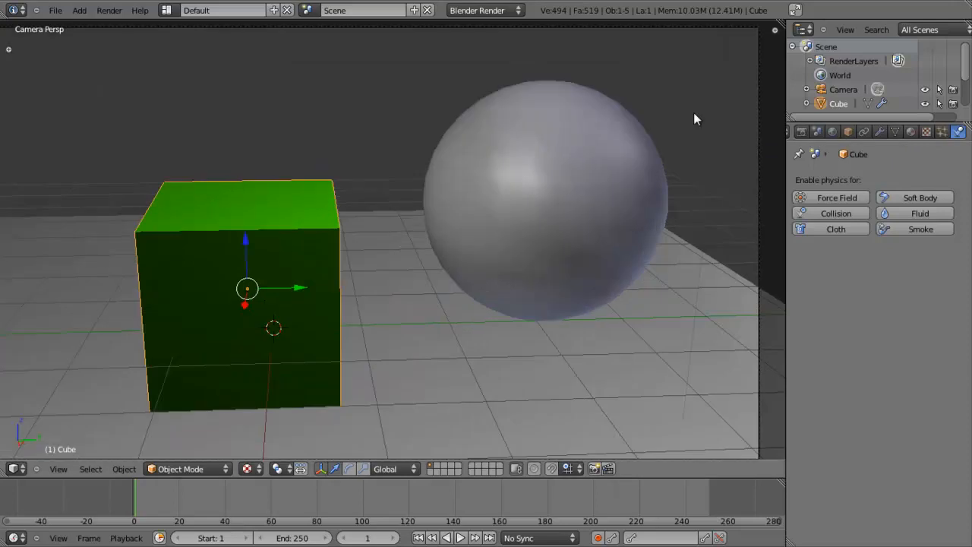
scroll(427, 263, "down", 3)
scroll(426, 263, "up", 2)
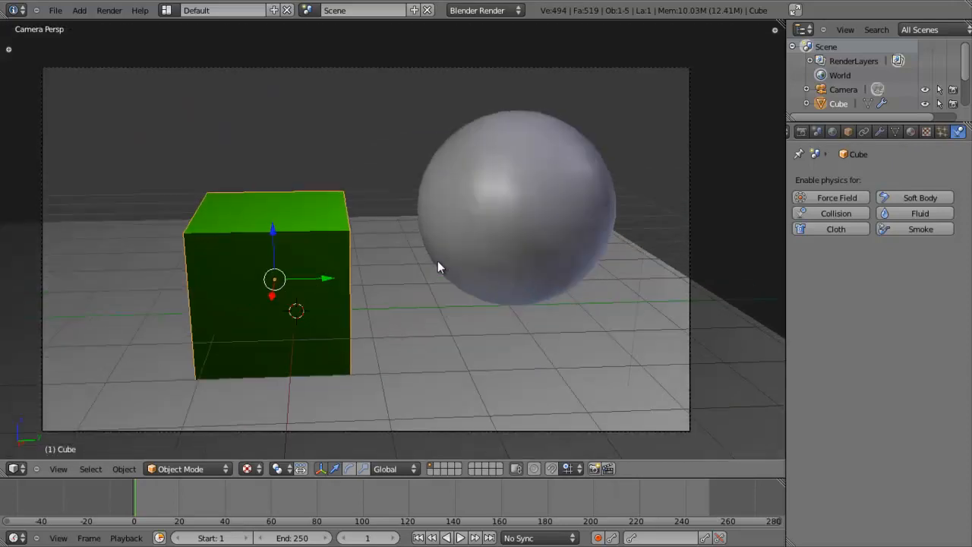
middle_click_drag(415, 255, 429, 247, "shift")
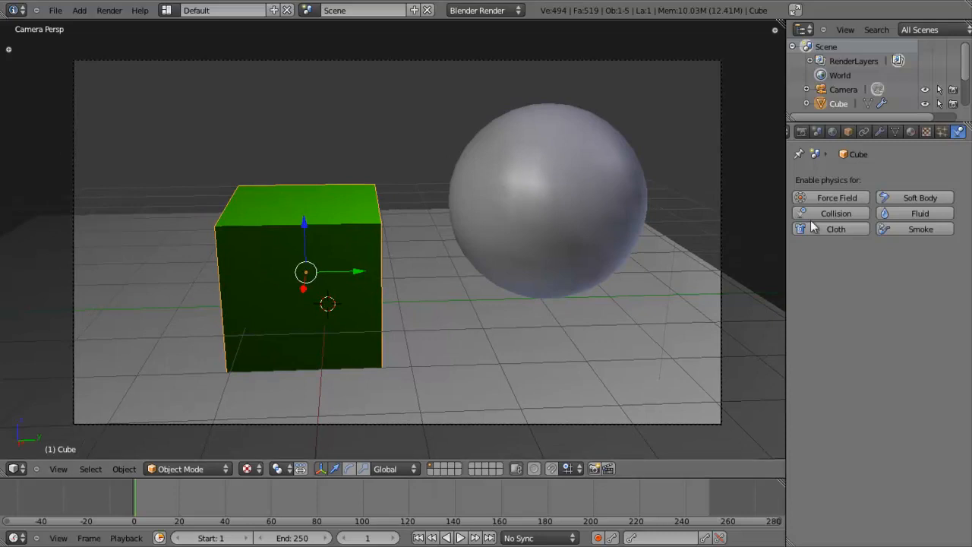
scroll(801, 131, "up", 2)
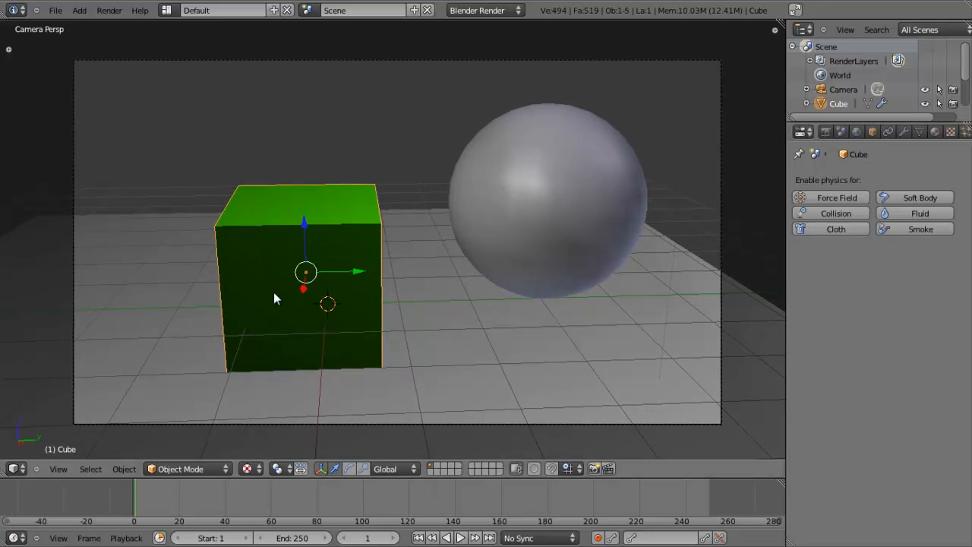